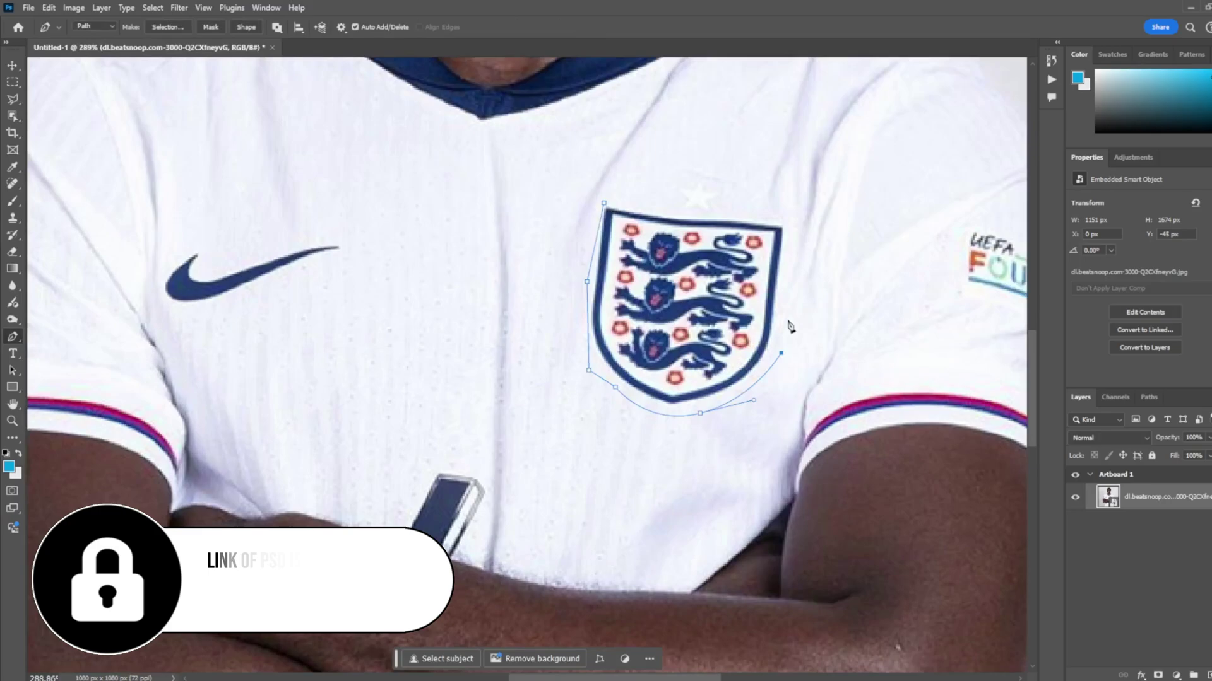
- Turn the traced England crest into a selection, rasterize the layer and Content-Aware Fill it away
left_click(604, 203)
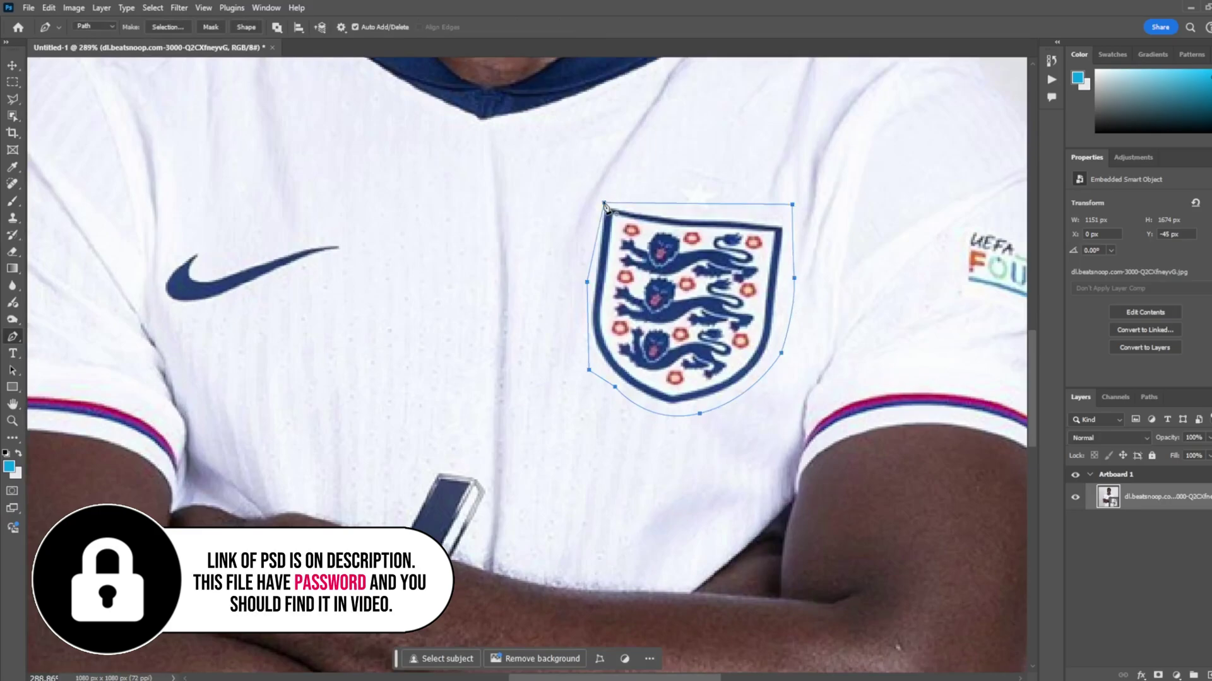
right_click(694, 303)
key("Return")
key("e")
left_click(631, 284)
left_click(572, 259)
right_click(789, 266)
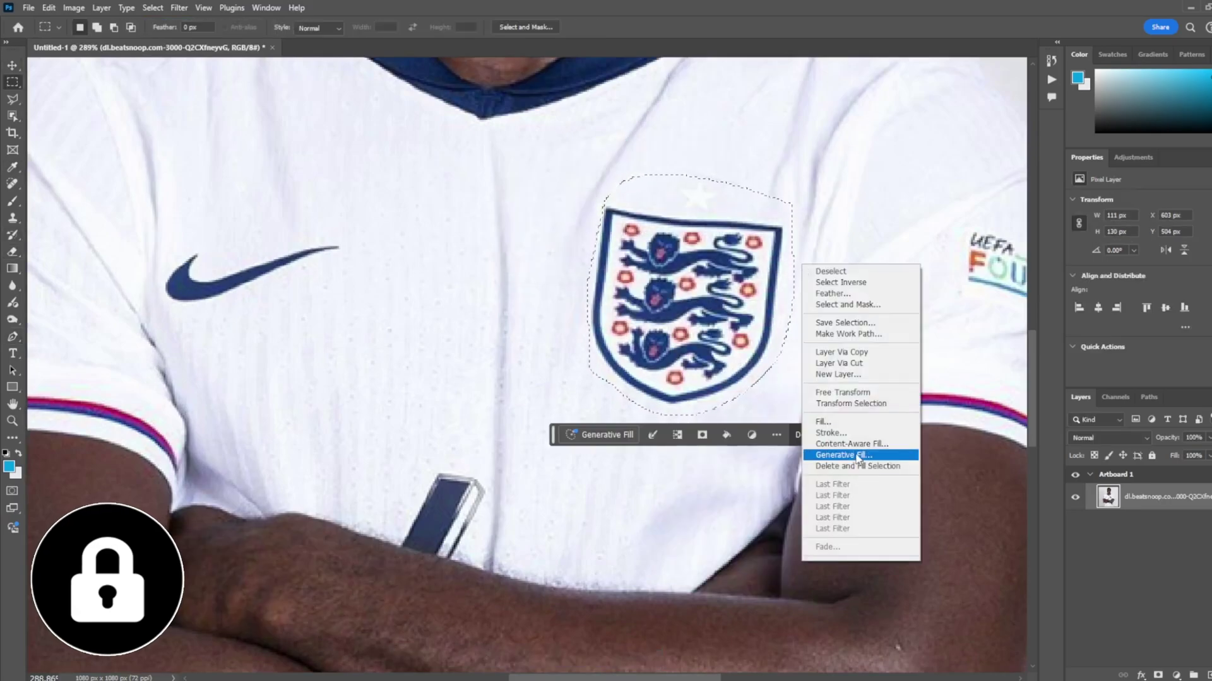
left_click(849, 453)
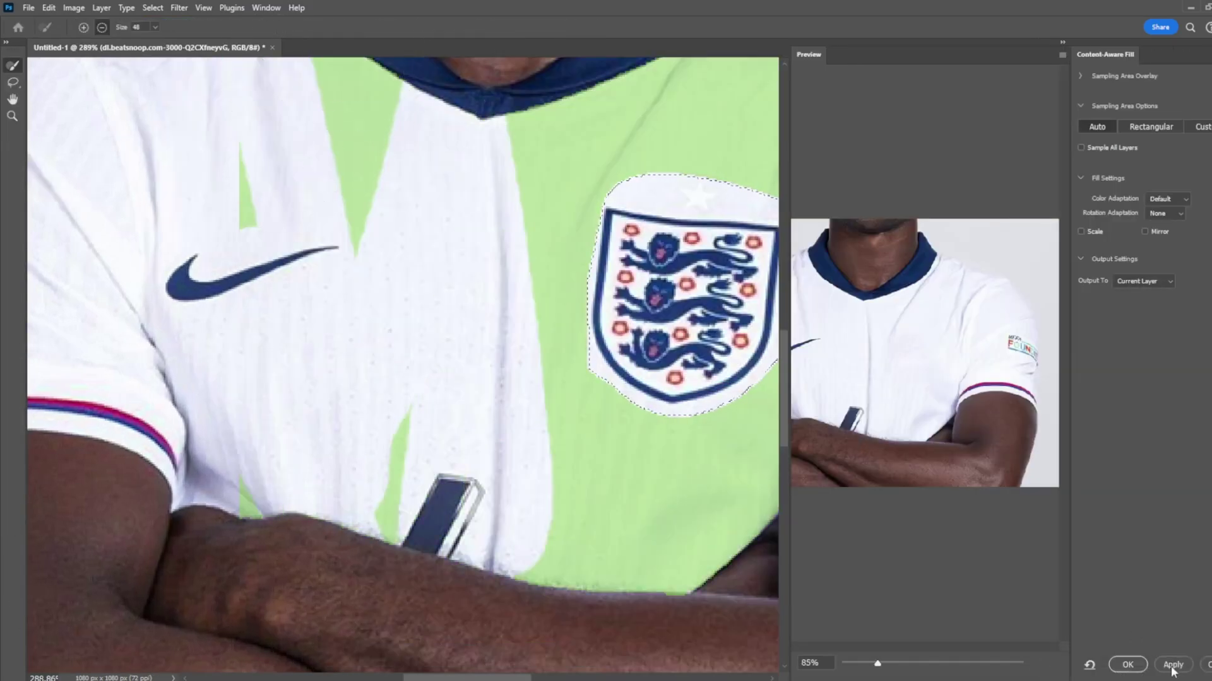
left_click(1127, 664)
- Trace a closed outline around the swoosh logo on the chest
left_click(340, 314)
left_click(270, 313)
left_click(265, 284)
left_click(275, 243)
left_click(322, 246)
left_click(307, 269)
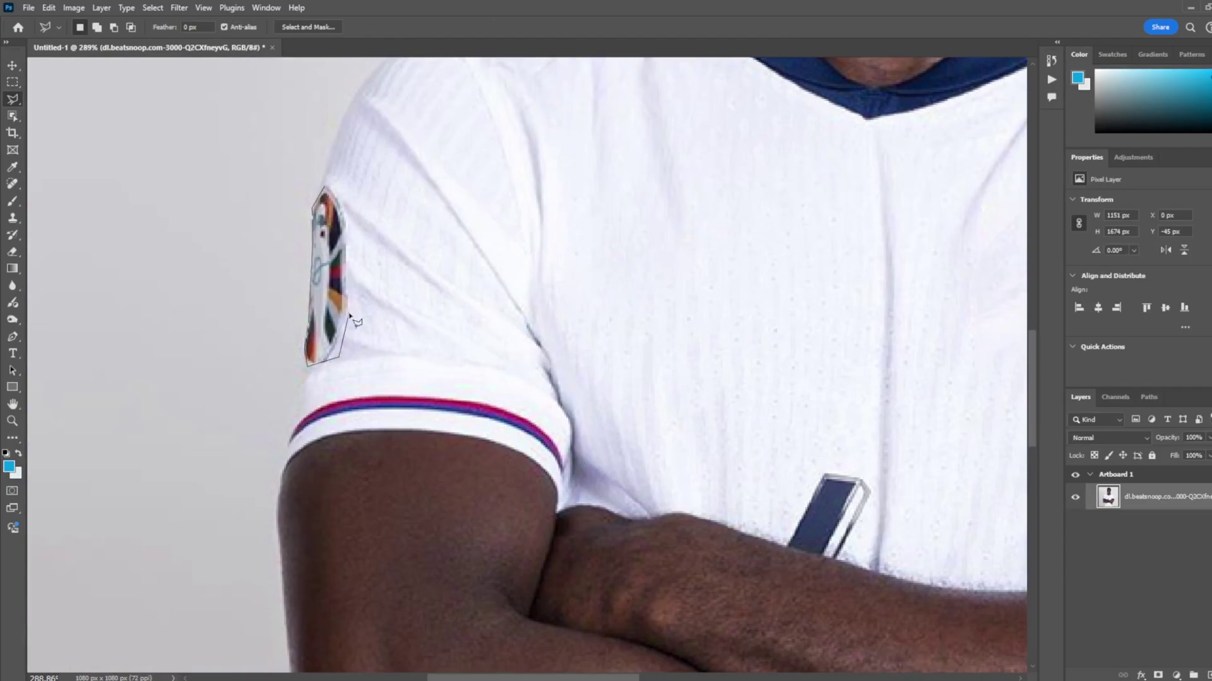
- Content-Aware Fill the first sleeve badge, excluding shirt, background and stripe from sampling, then deselect
double_click(356, 201)
right_click(320, 234)
left_click(404, 435)
mouse_move(358, 70)
left_mouse_down()
mouse_move(270, 195)
mouse_move(276, 362)
left_mouse_up()
scroll(306, 197, "down", 3)
left_click_drag(373, 149, 285, 341)
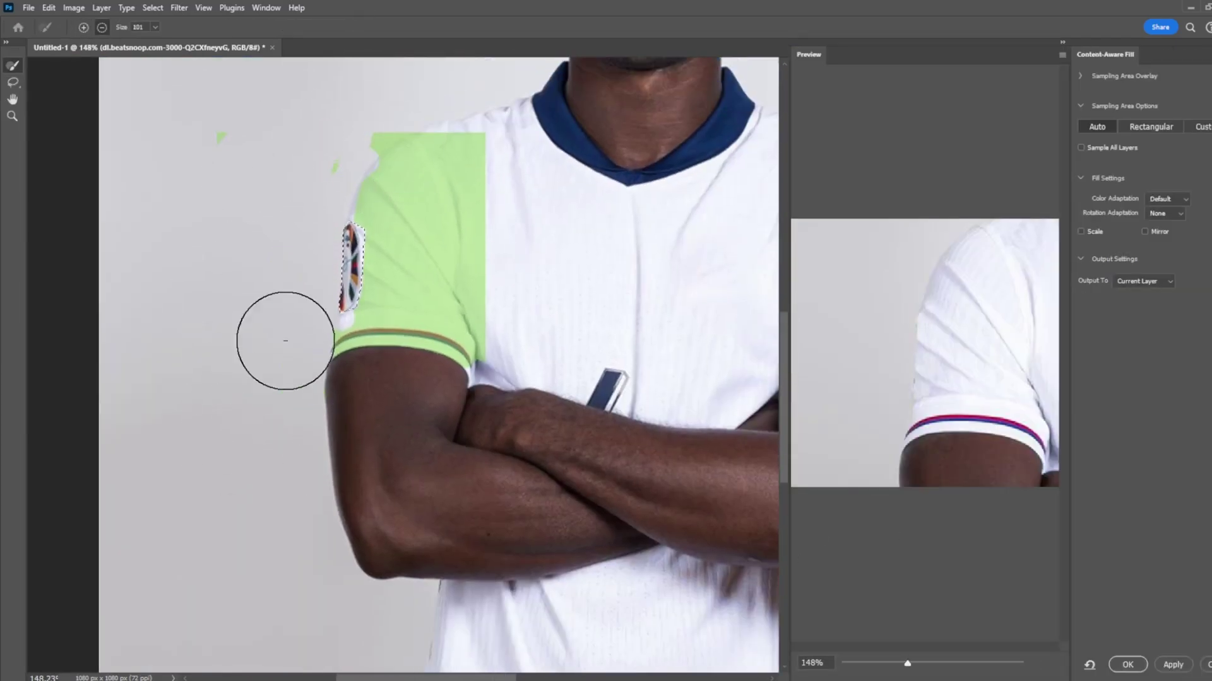
left_click_drag(325, 390, 531, 283)
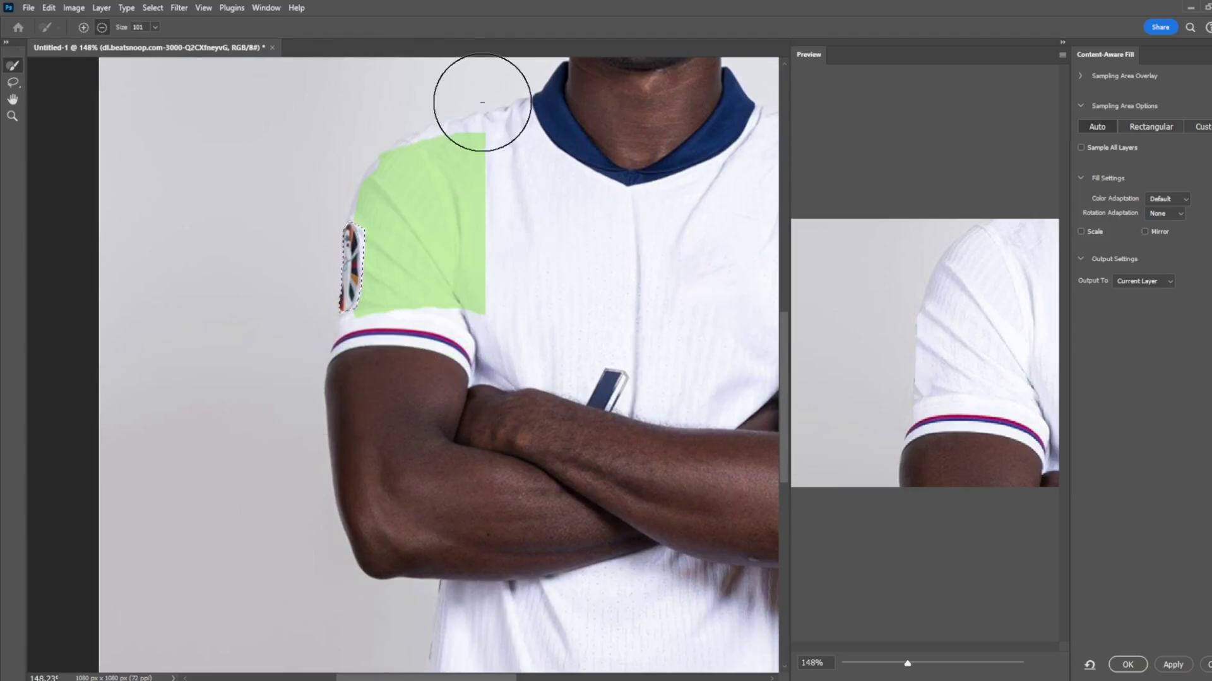
left_click_drag(460, 303, 451, 104)
scroll(451, 187, "up", 2)
mouse_move(370, 191)
left_mouse_down()
mouse_move(416, 221)
mouse_move(346, 257)
mouse_move(379, 251)
left_mouse_up()
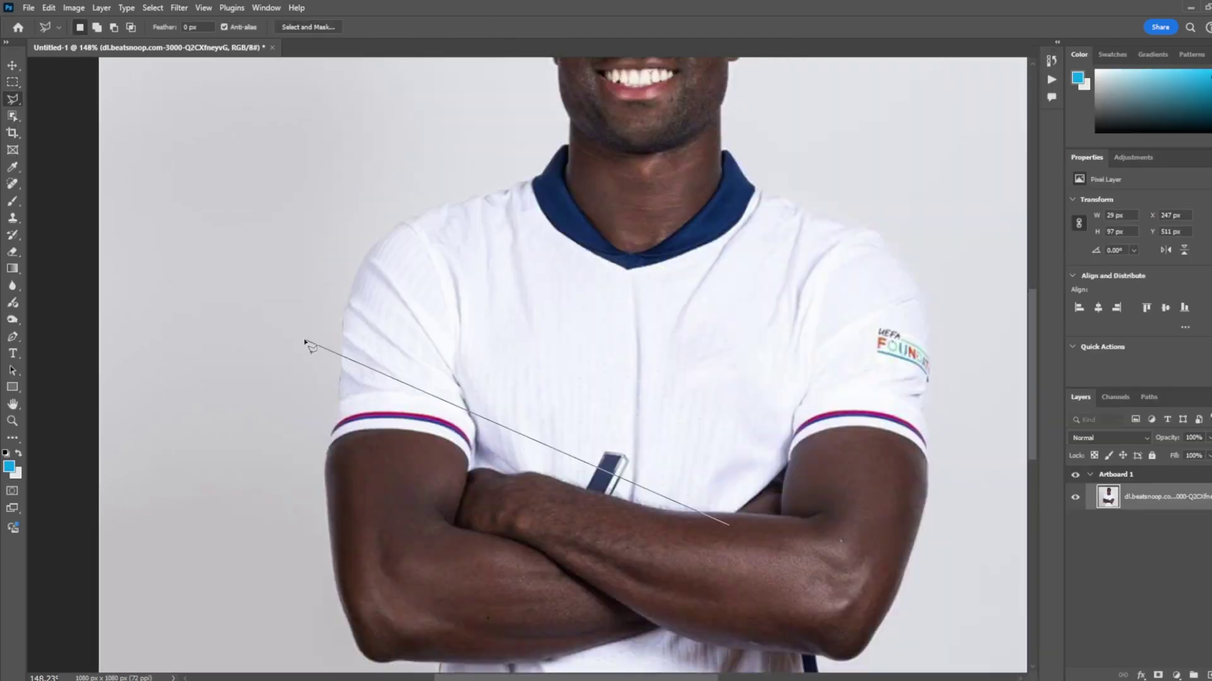
key("ctrl+d")
- Content-Aware Fill the UEFA Foundation patch on the other sleeve, trimming background from the sampling area
scroll(1003, 351, "up", 3)
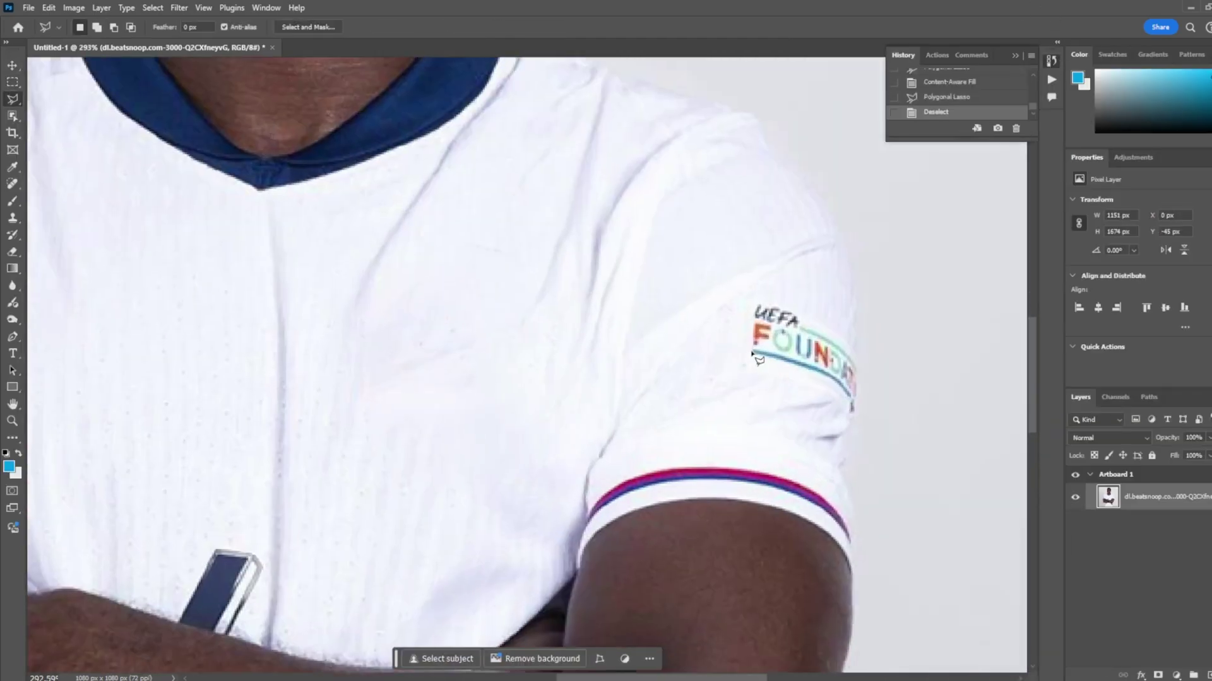
double_click(856, 421)
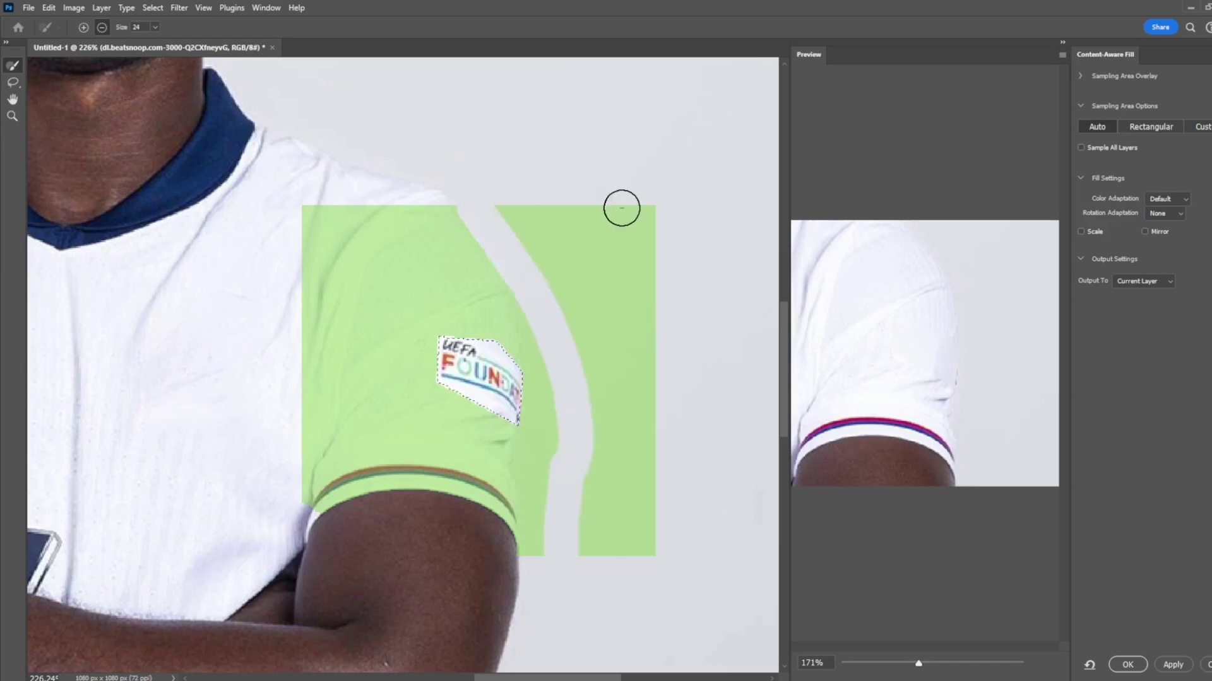
key("bracketright")
key("bracketright")
key("bracketright")
mouse_move(621, 209)
left_mouse_down()
mouse_move(663, 514)
mouse_move(536, 211)
left_mouse_up()
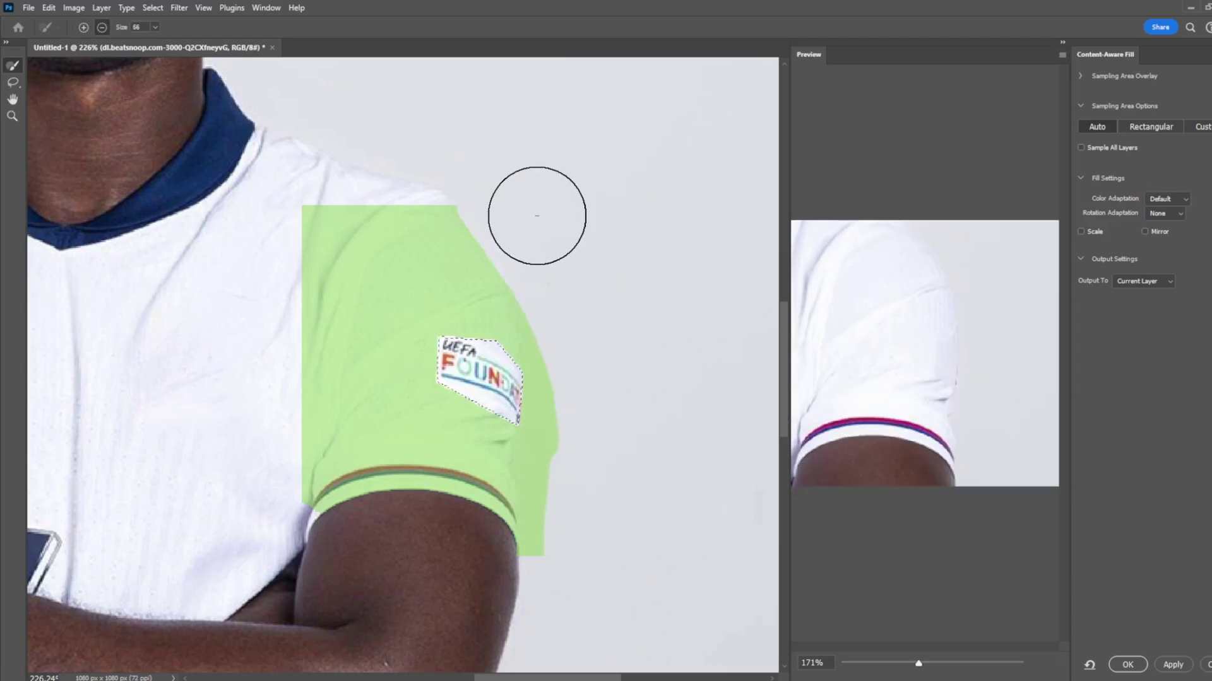
left_click_drag(353, 209, 315, 328)
mouse_move(505, 556)
left_mouse_down()
mouse_move(524, 315)
mouse_move(471, 509)
left_mouse_up()
key("Return")
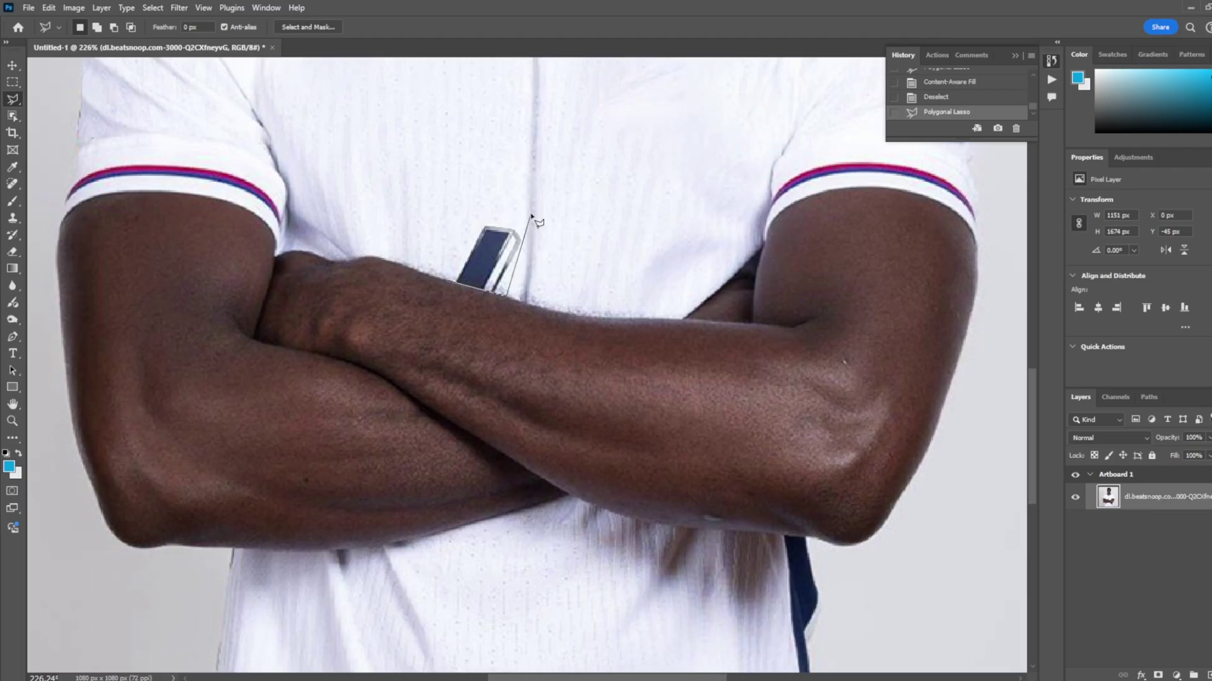
- Content-Aware Fill the lassoed clip on the shirt front and deselect
right_click(464, 240)
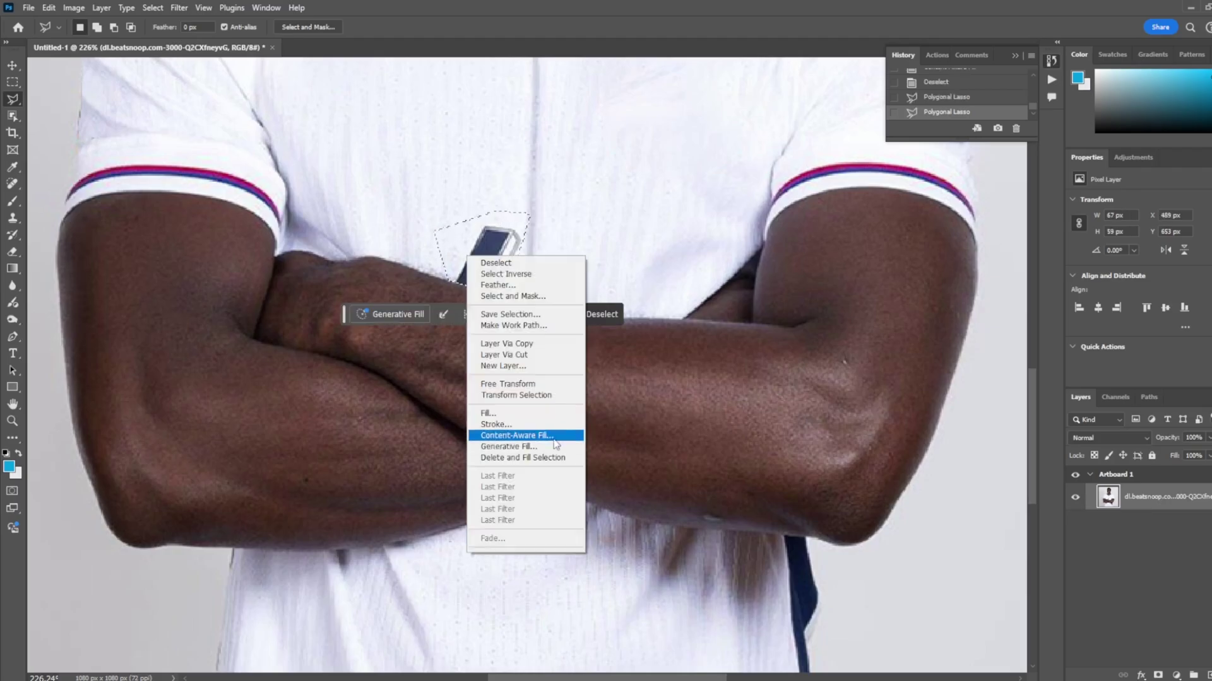
left_click(514, 359)
key("Return")
key("ctrl+d")
scroll(751, 499, "up", 3)
- Use the Spot Healing Brush to clean leftover marks around the sleeves
key("j")
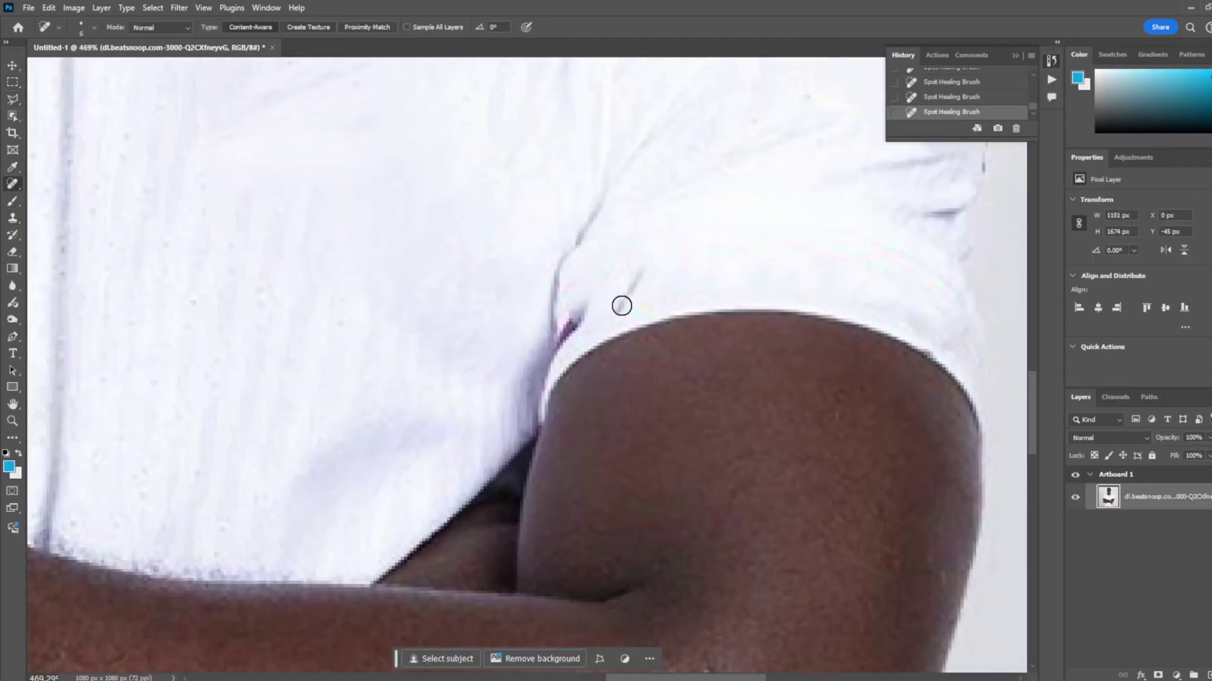
scroll(621, 299, "down", 2)
scroll(570, 331, "down", 5)
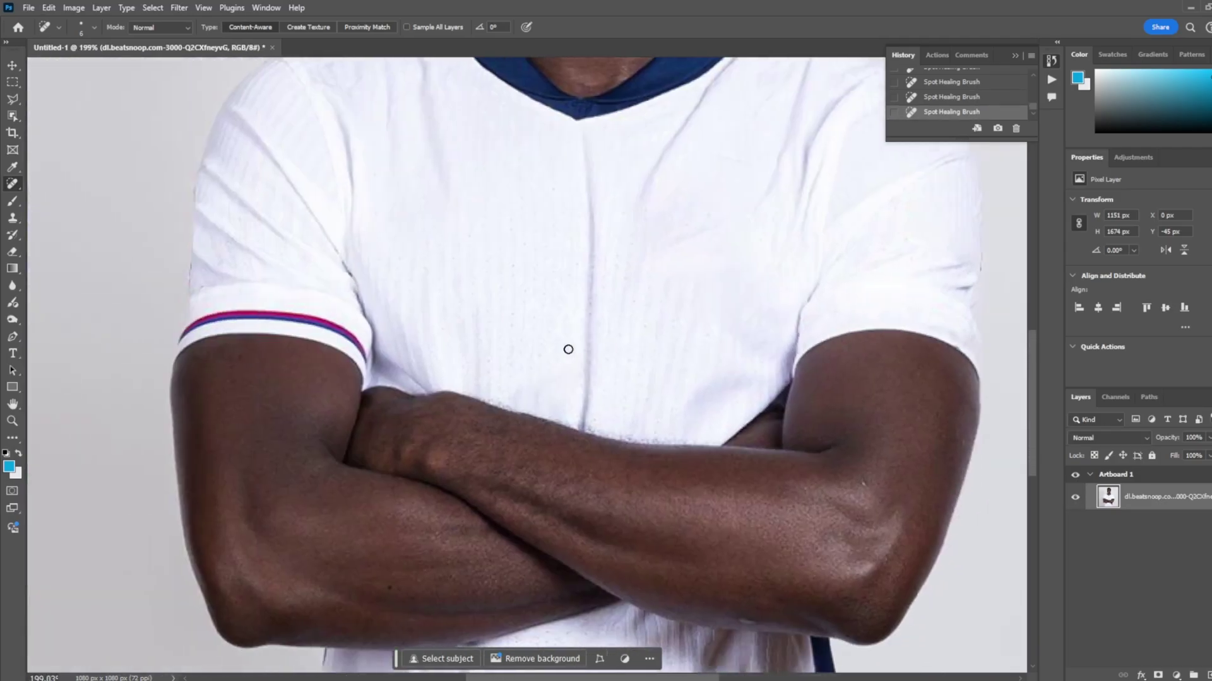
scroll(474, 308, "up", 5)
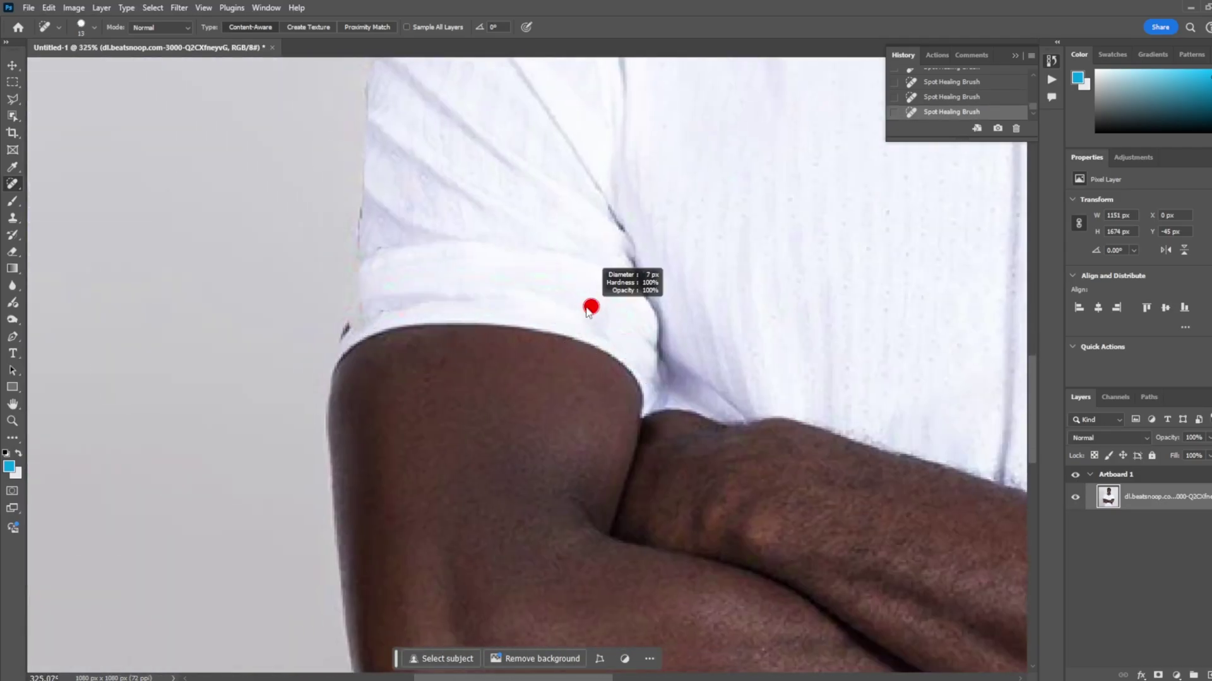
scroll(360, 317, "down", 5)
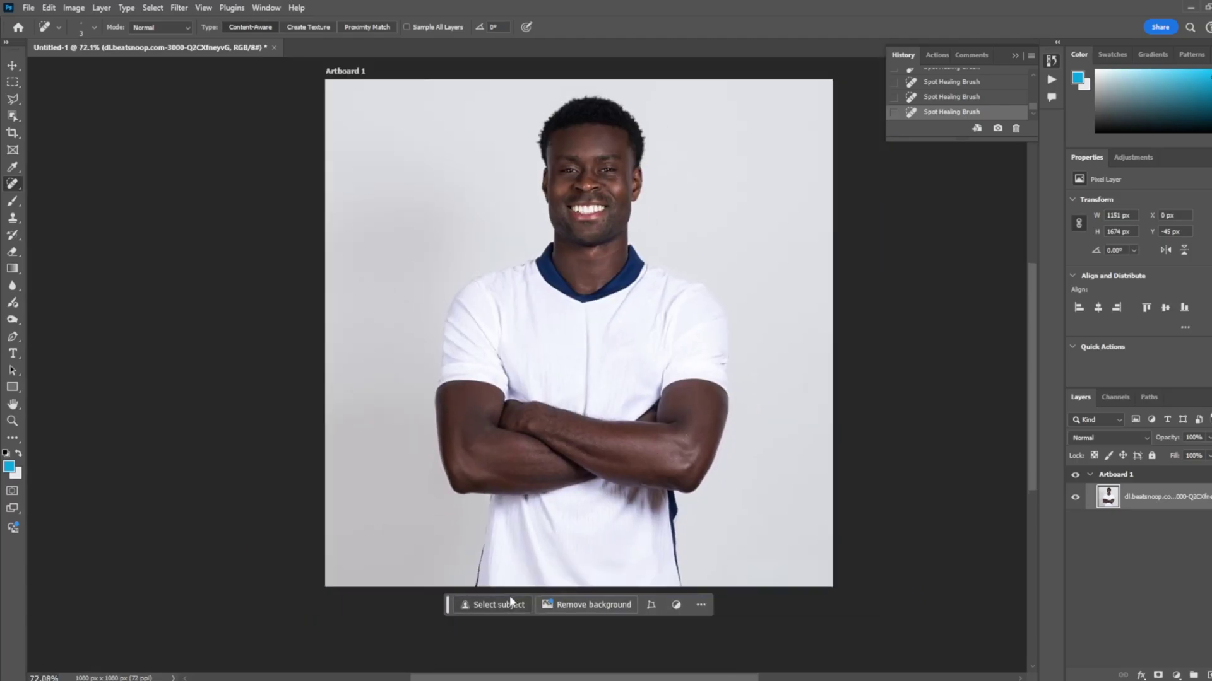
- Select the player as subject, then refine the selection edge along the left shoulder with the Polygonal Lasso
left_click(494, 605)
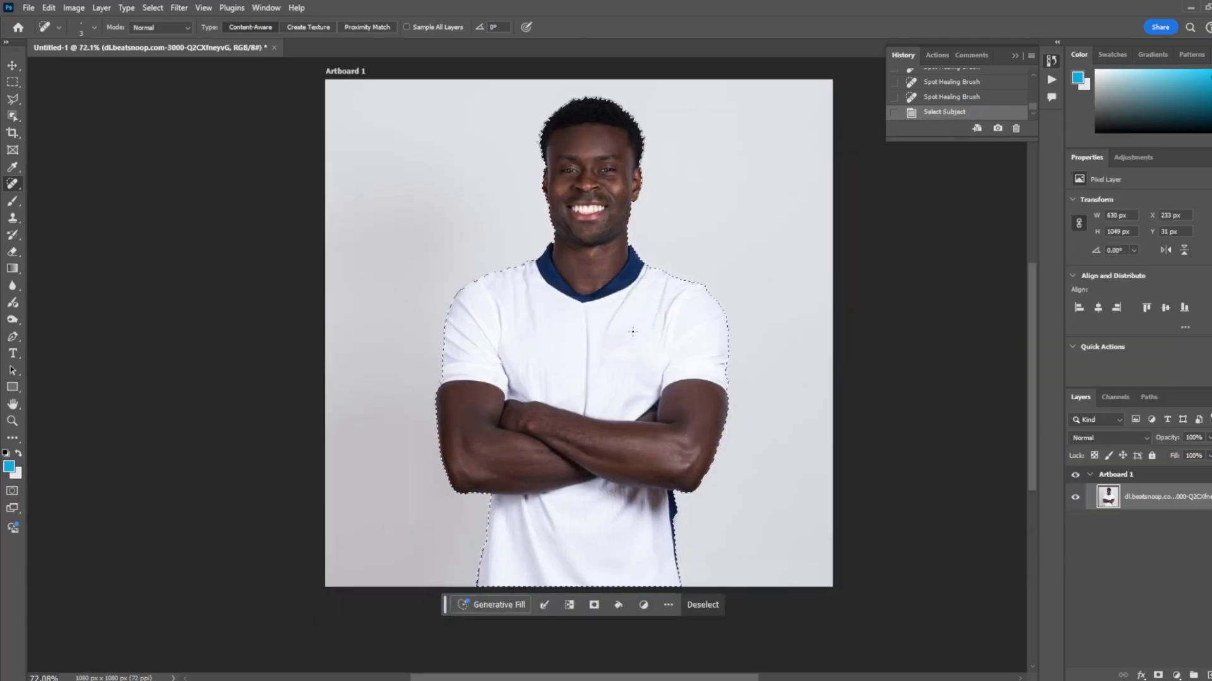
key("l")
scroll(514, 435, "up", 5)
scroll(225, 262, "up", 3)
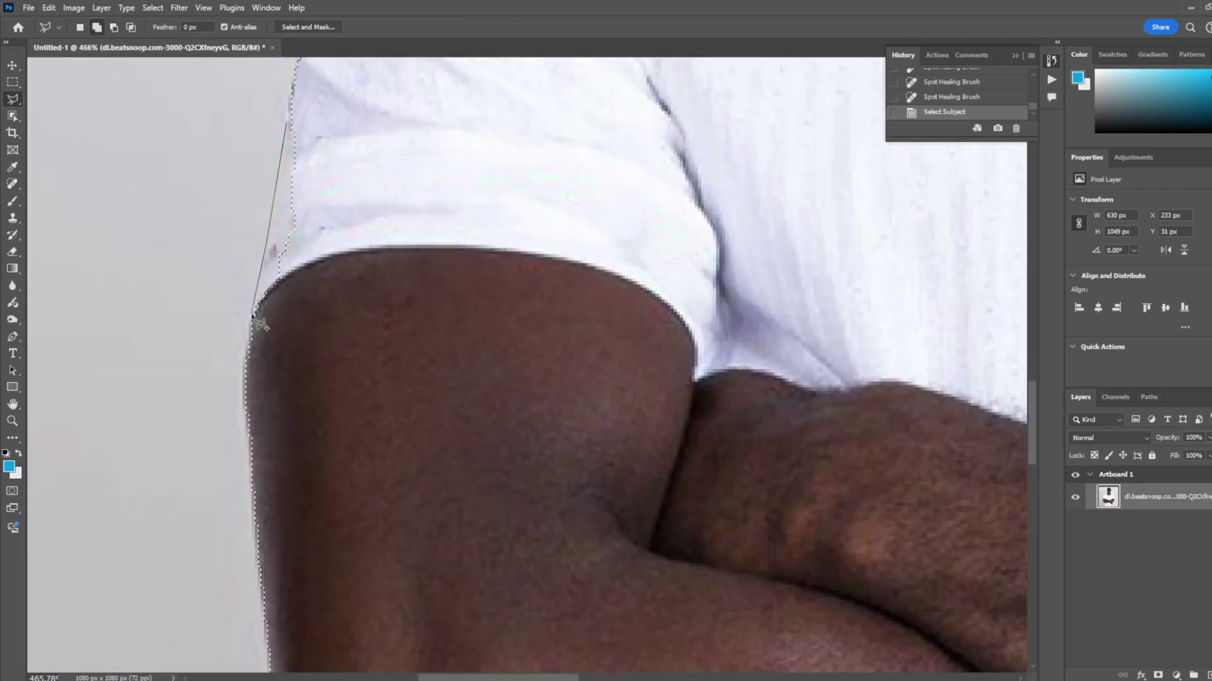
left_click(297, 108)
double_click(294, 287)
scroll(294, 287, "down", 5)
scroll(838, 562, "up", 4)
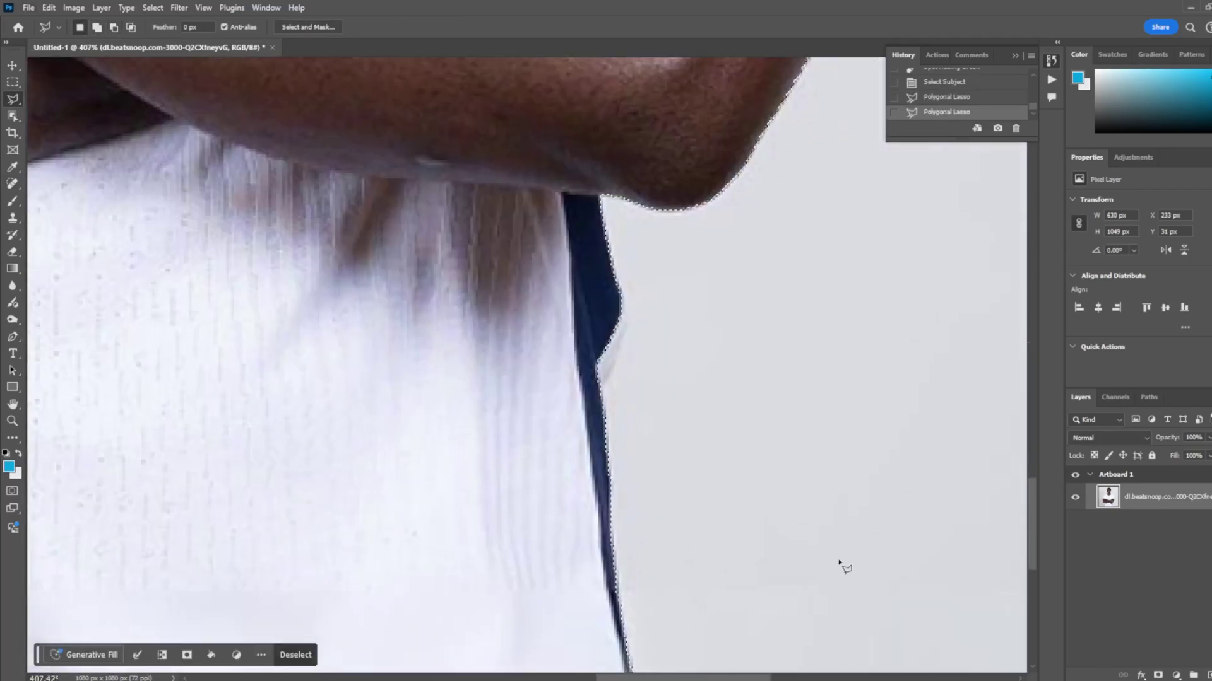
- Correct the shirt selection along the torso edge and the collar edge
left_click(623, 302)
double_click(523, 391)
scroll(524, 392, "down", 4)
scroll(406, 202, "up", 4)
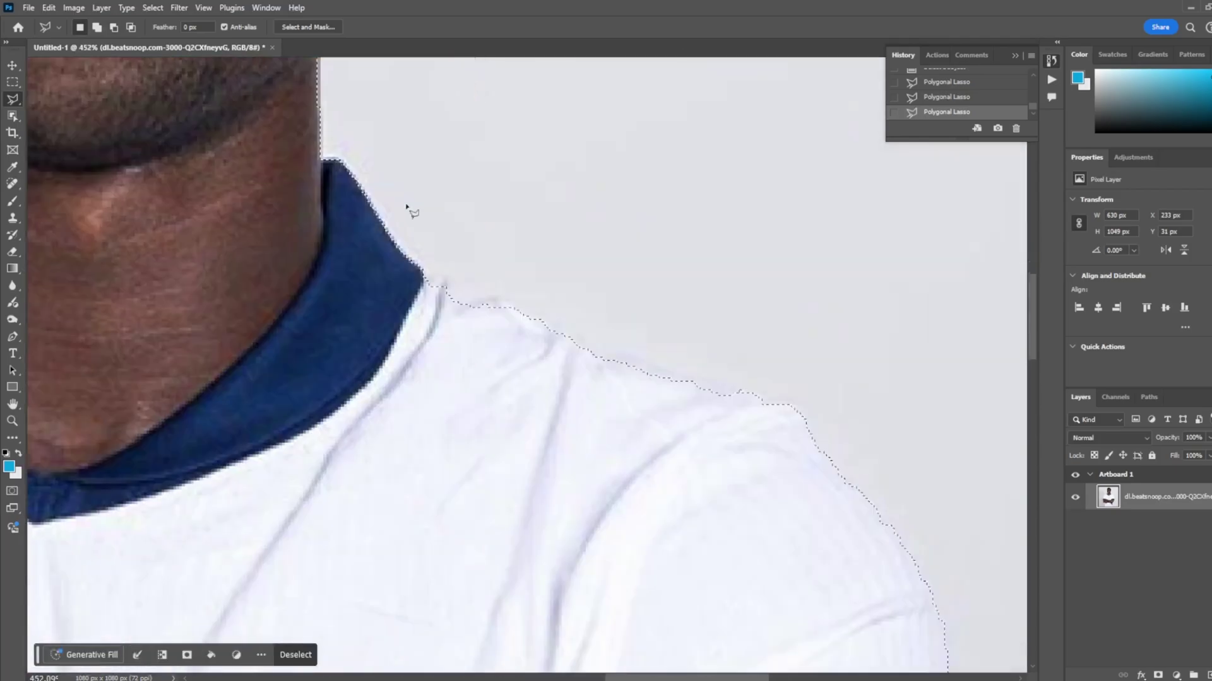
left_click(416, 260)
left_click(446, 278)
double_click(612, 361)
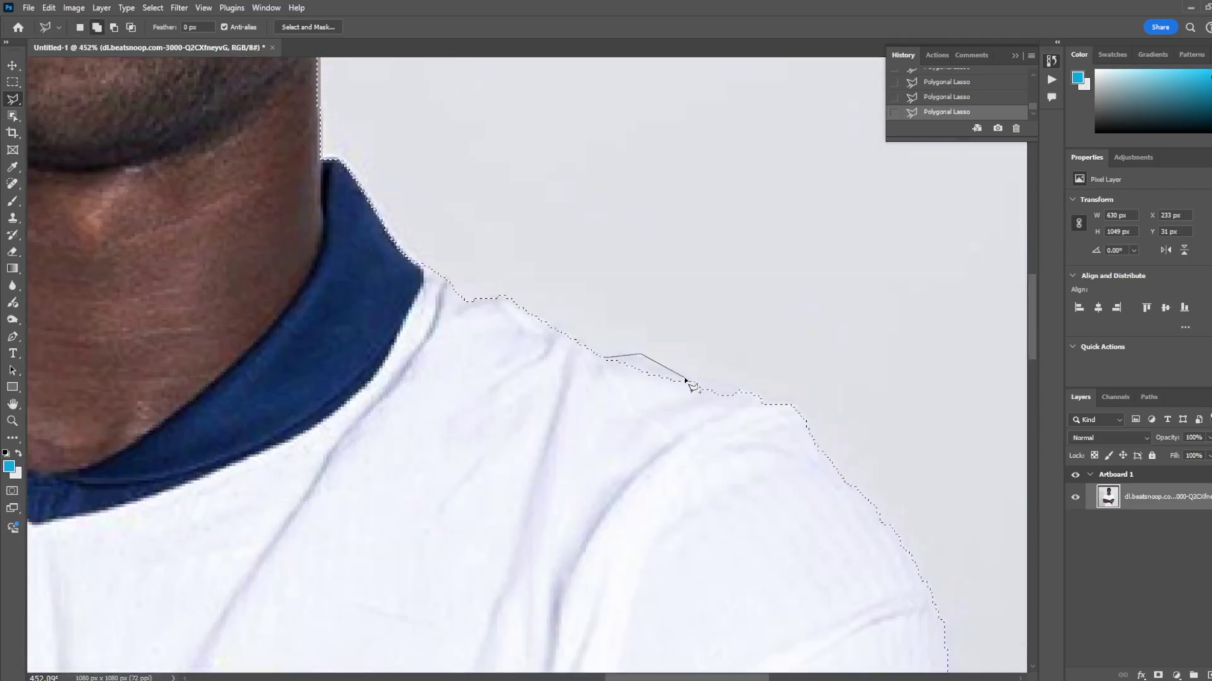
scroll(622, 436, "down", 3)
scroll(622, 436, "up", 2)
- Trace the shoulder edge more tightly to fix the shirt selection
left_click(213, 436)
left_click(270, 383)
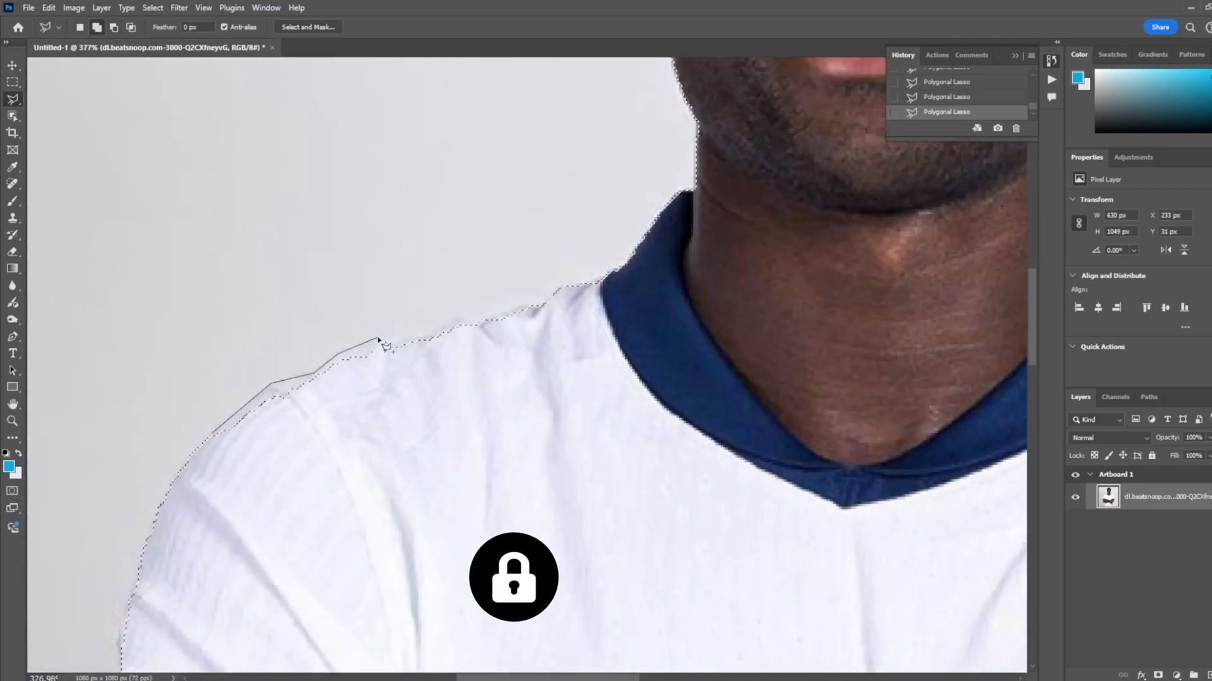
double_click(539, 309)
scroll(81, 441, "up", 1)
scroll(320, 555, "up", 1)
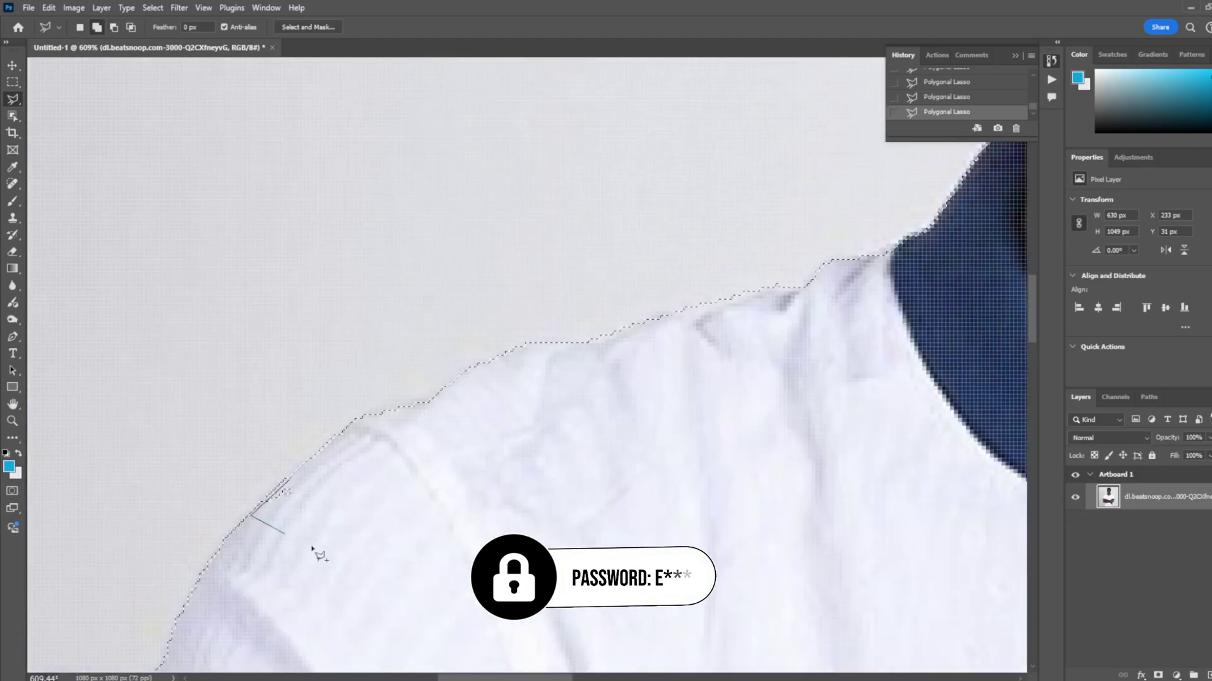
scroll(351, 561, "down", 2)
scroll(351, 561, "down", 3)
scroll(351, 561, "up", 3)
- Trace and close a correction along the collar and neck boundary
left_click(591, 146, "alt")
left_click(561, 257)
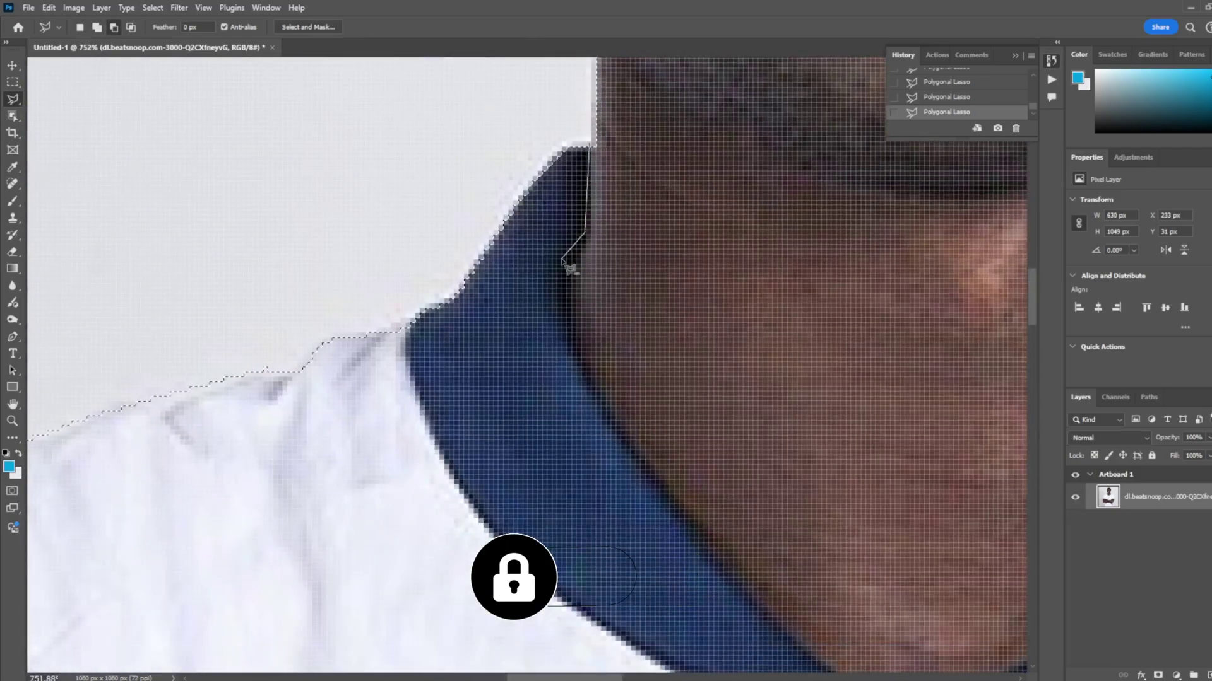
left_click(556, 322)
left_click(675, 502)
scroll(694, 521, "down", 4)
scroll(710, 429, "right", 2)
scroll(956, 426, "right", 2)
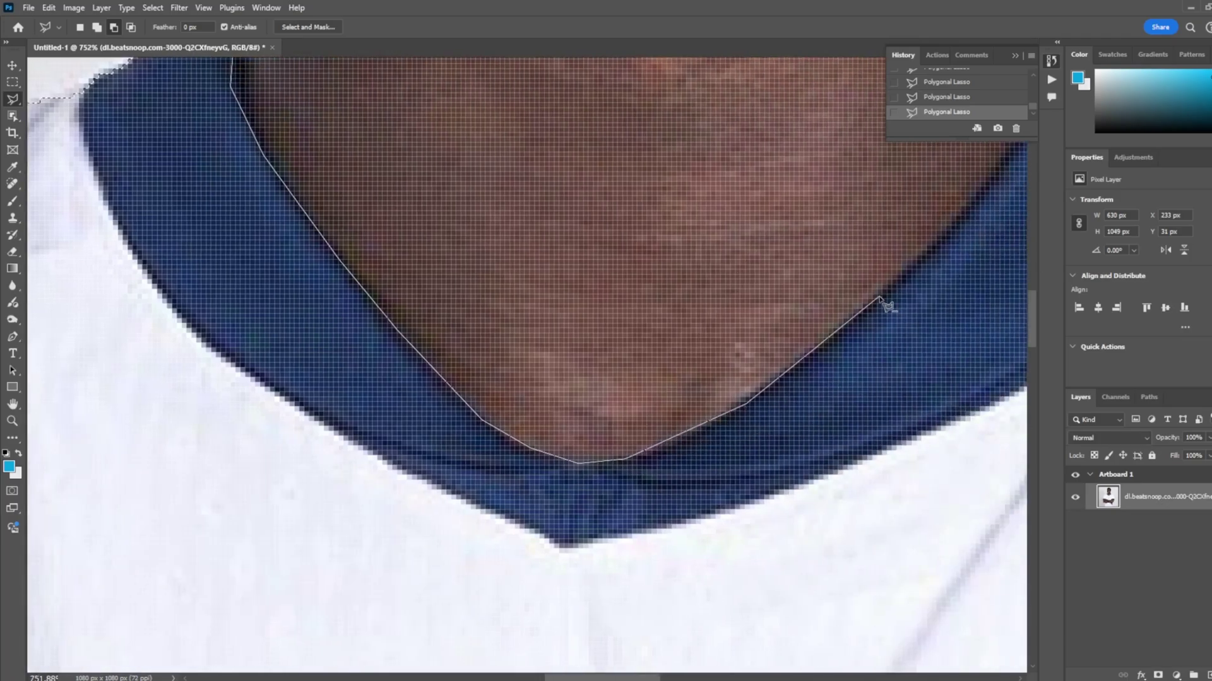
scroll(672, 431, "up", 3)
scroll(717, 289, "down", 5)
scroll(714, 173, "up", 3)
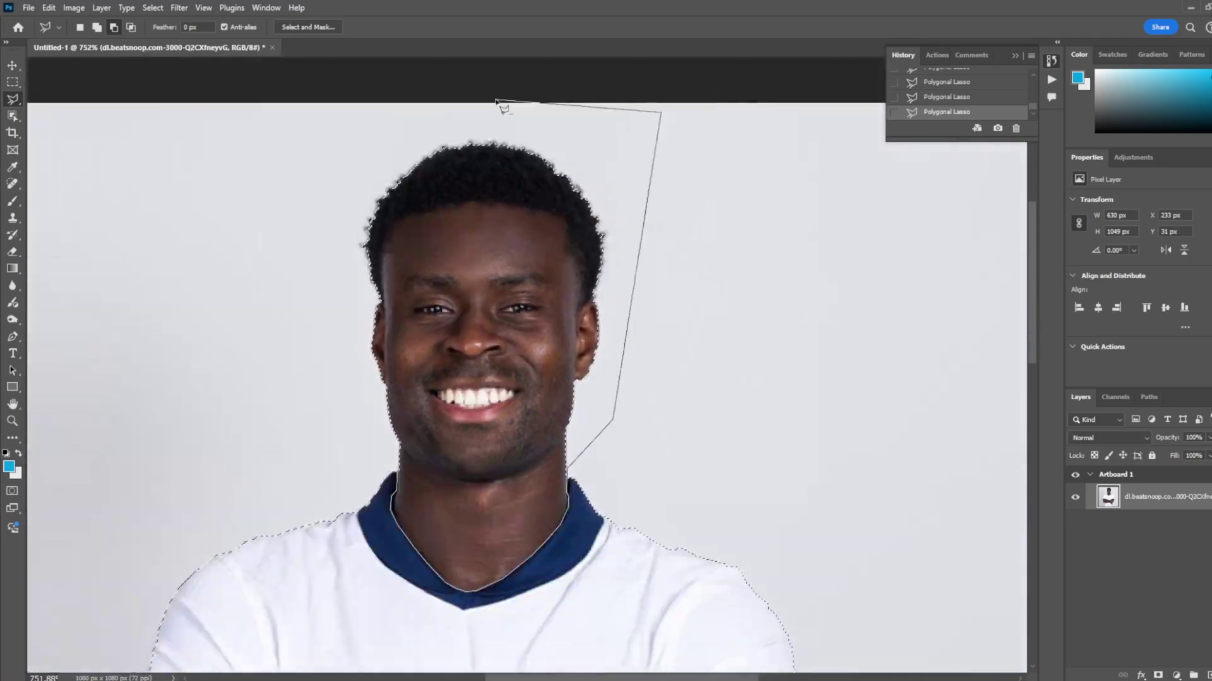
scroll(495, 103, "down", 8)
double_click(198, 316)
scroll(197, 316, "up", 4)
scroll(390, 179, "up", 2)
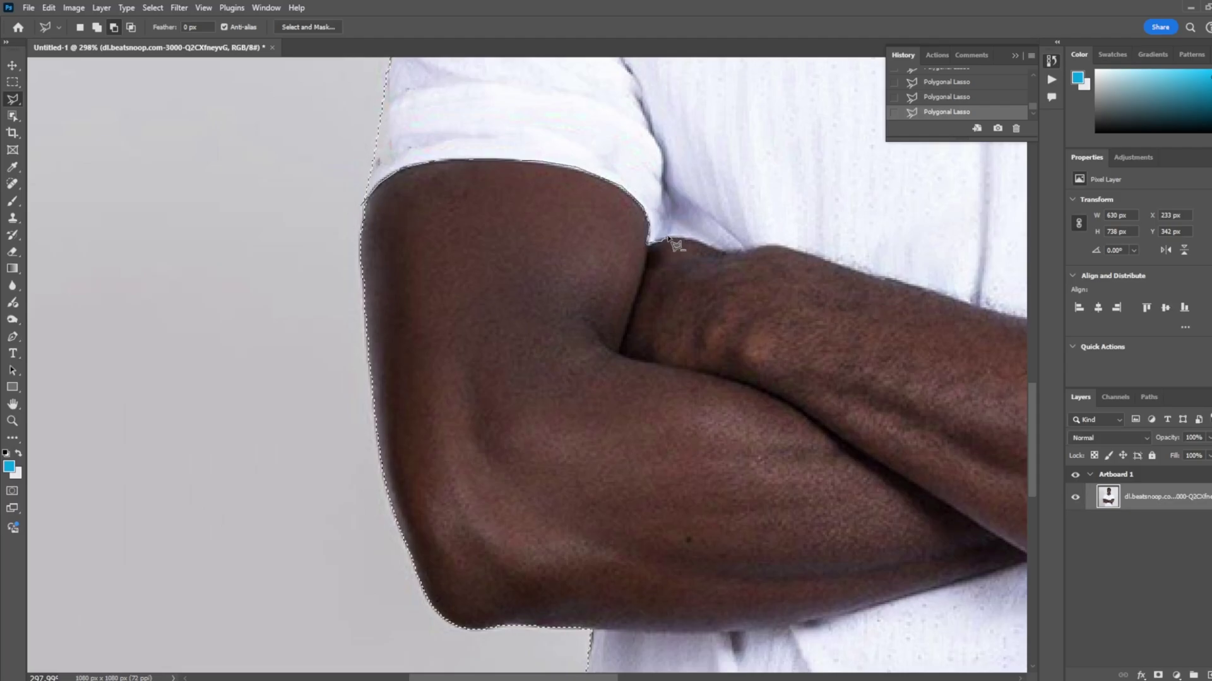
- Add selection points along the upper arm and crossed forearm edges and close the shirt selection
scroll(790, 252, "right", 5)
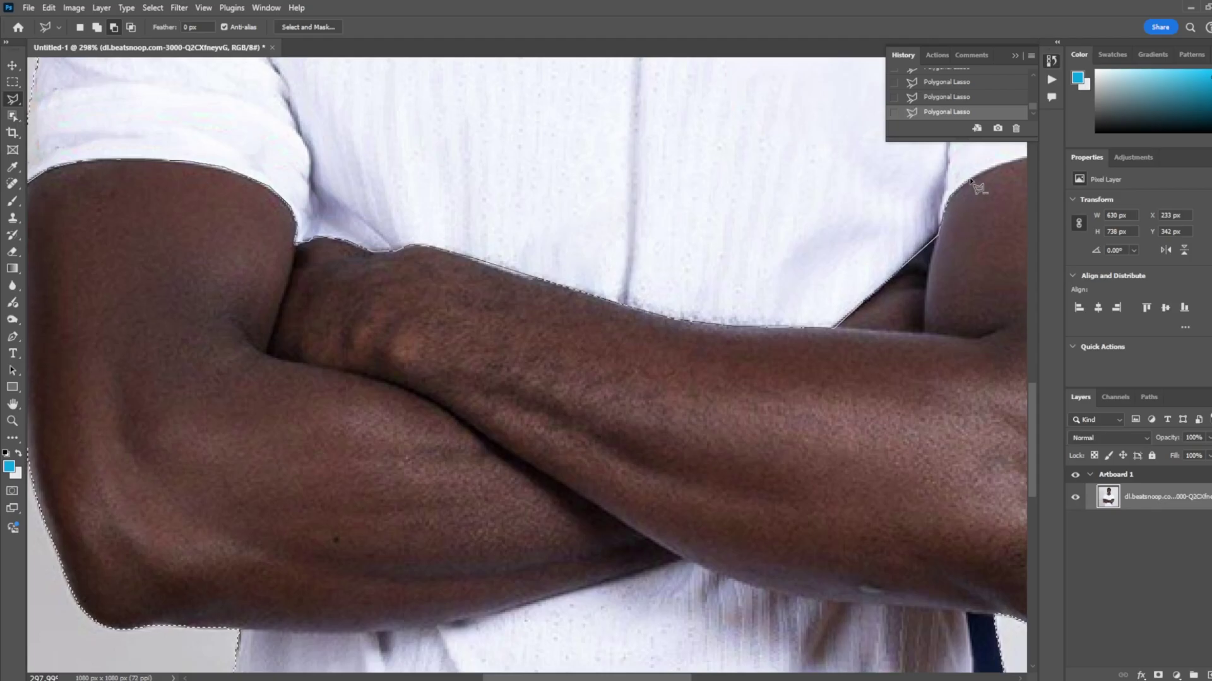
scroll(978, 186, "right", 3)
scroll(947, 167, "right", 5)
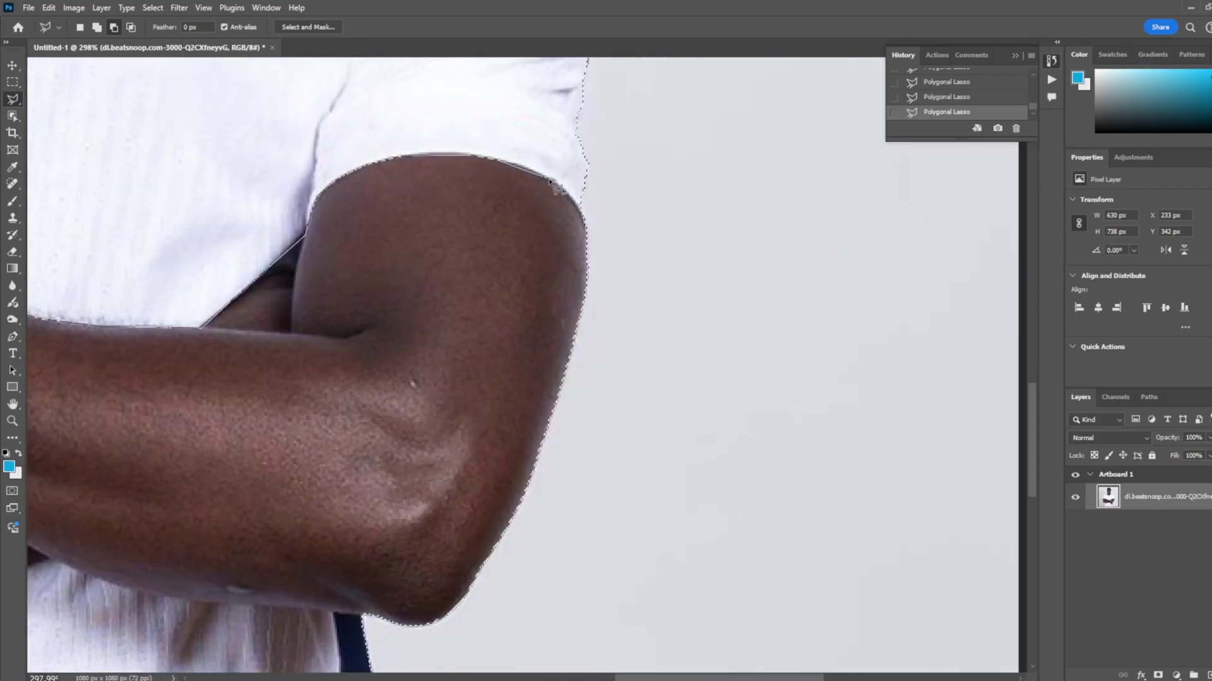
left_click(423, 647)
scroll(535, 401, "down", 2)
scroll(535, 400, "left", 5)
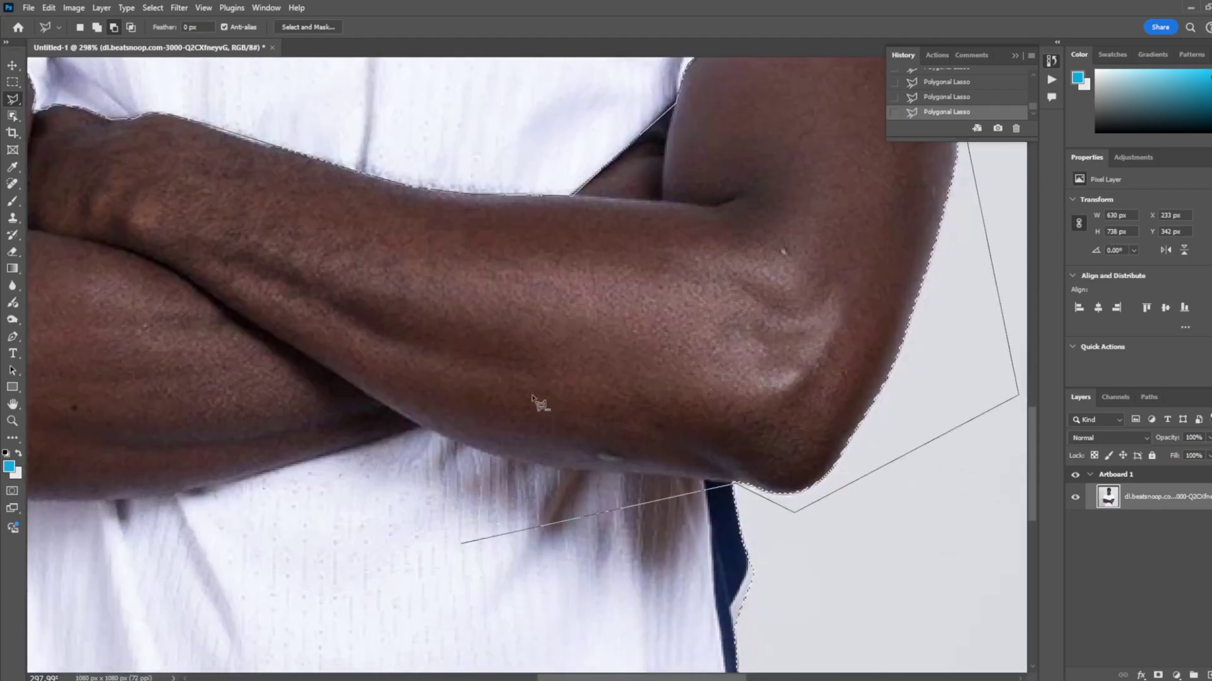
left_click(417, 433)
scroll(391, 461, "left", 3)
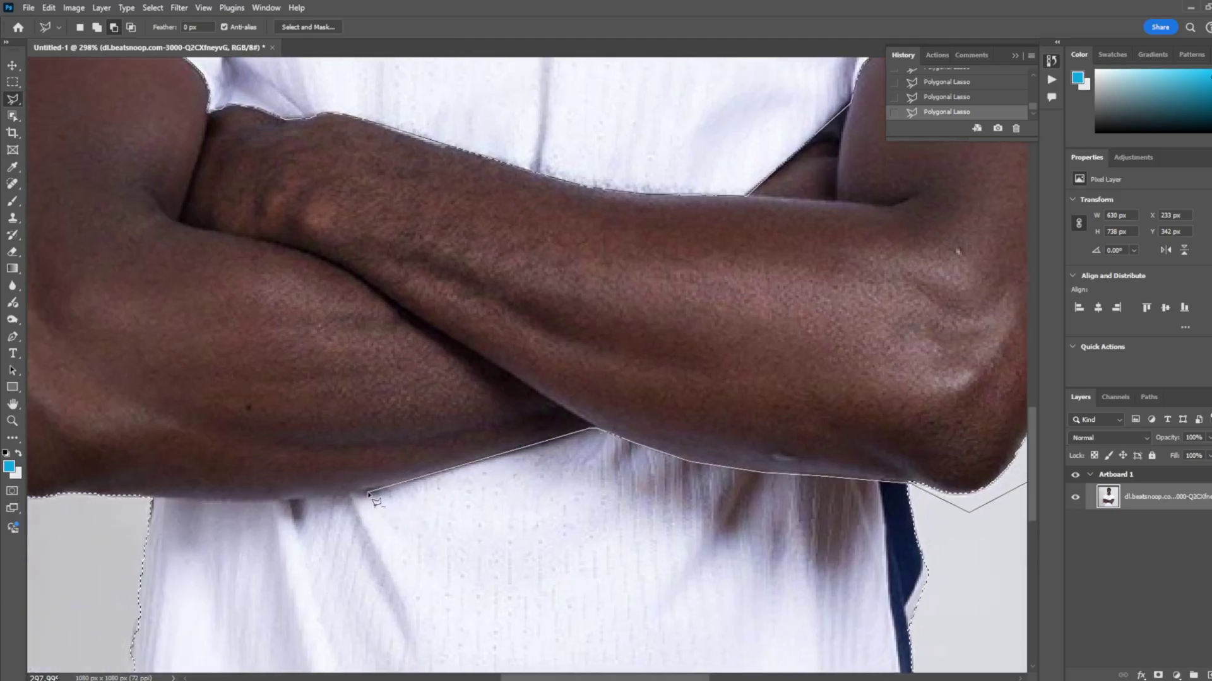
scroll(202, 505, "right", 10)
left_click(95, 237)
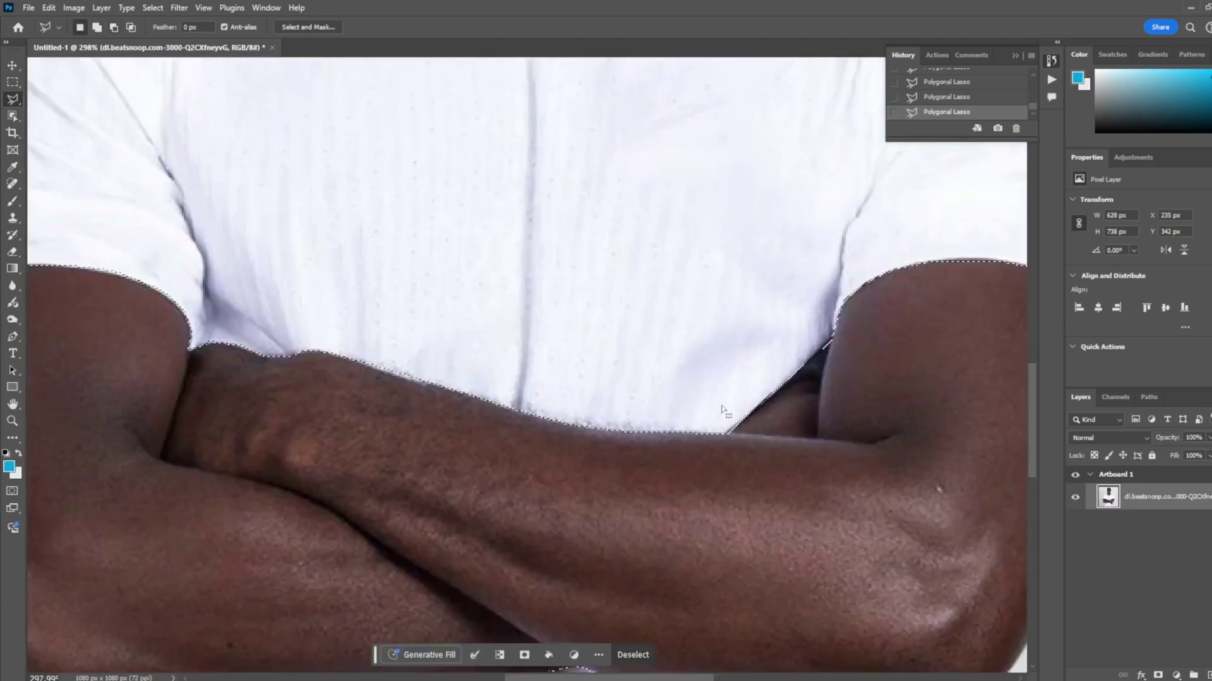
scroll(782, 267, "up", 2)
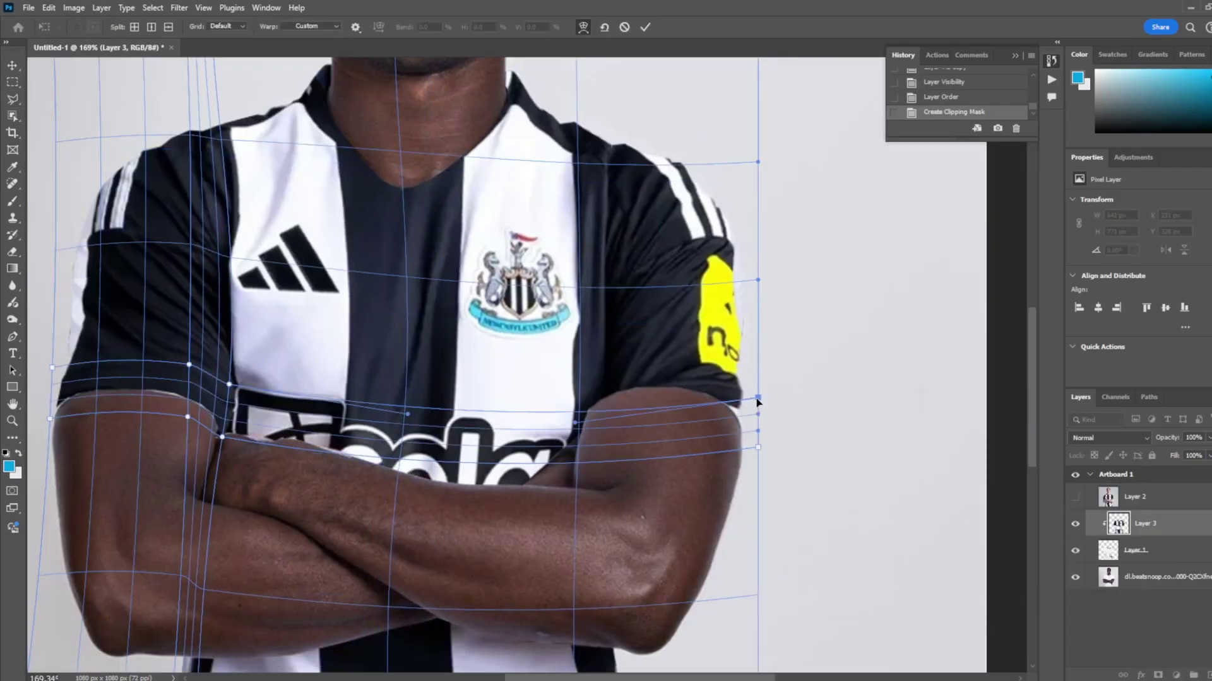
- Warp the striped Newcastle jersey on Layer 3 up over the shoulder to fit the torso
left_click_drag(758, 408, 741, 288)
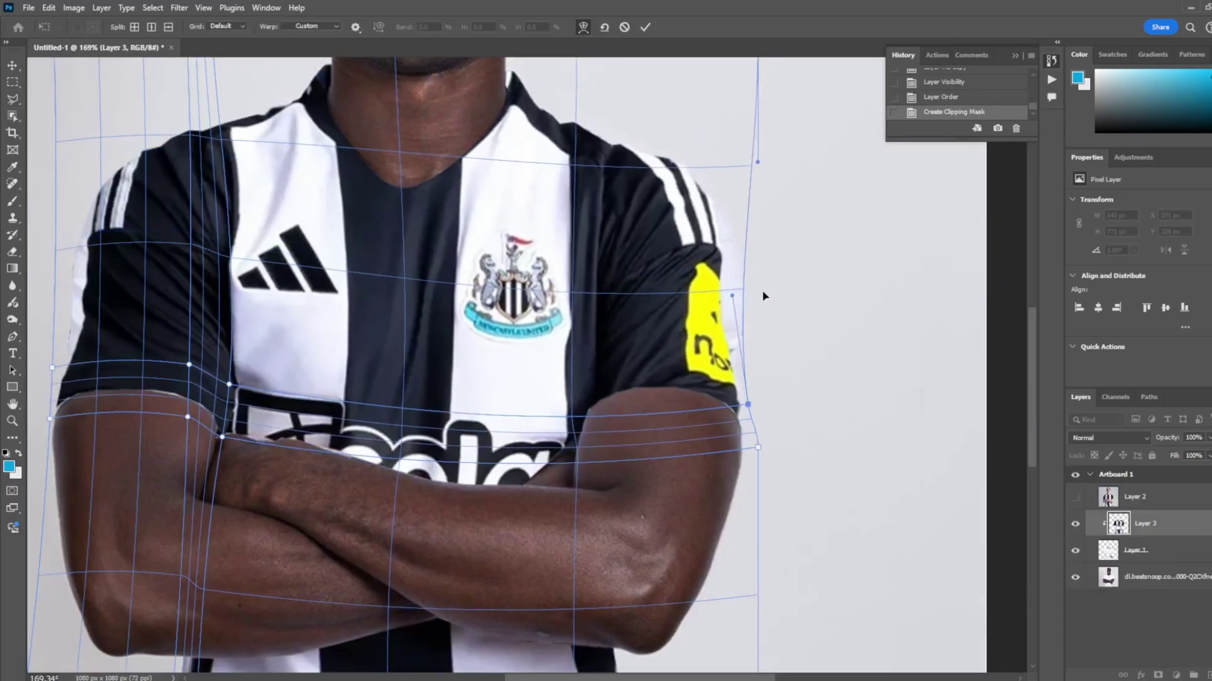
left_click_drag(741, 289, 767, 221)
scroll(458, 184, "up", 3)
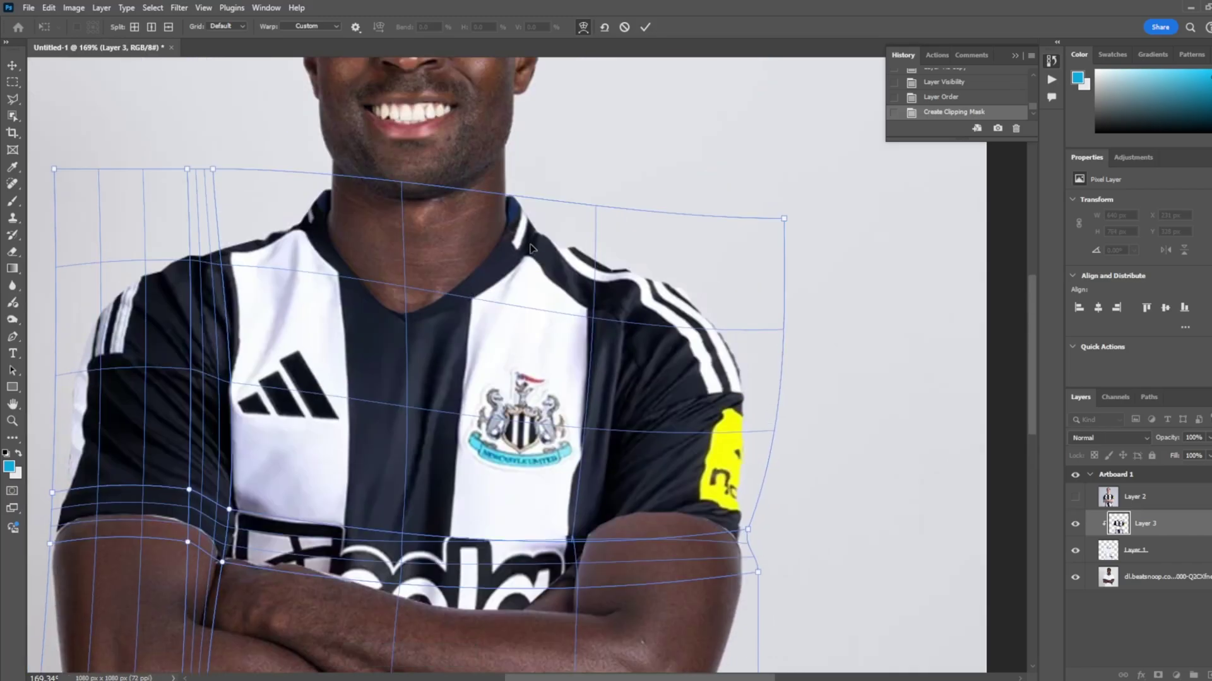
key("Return")
key("l")
key("ctrl+t")
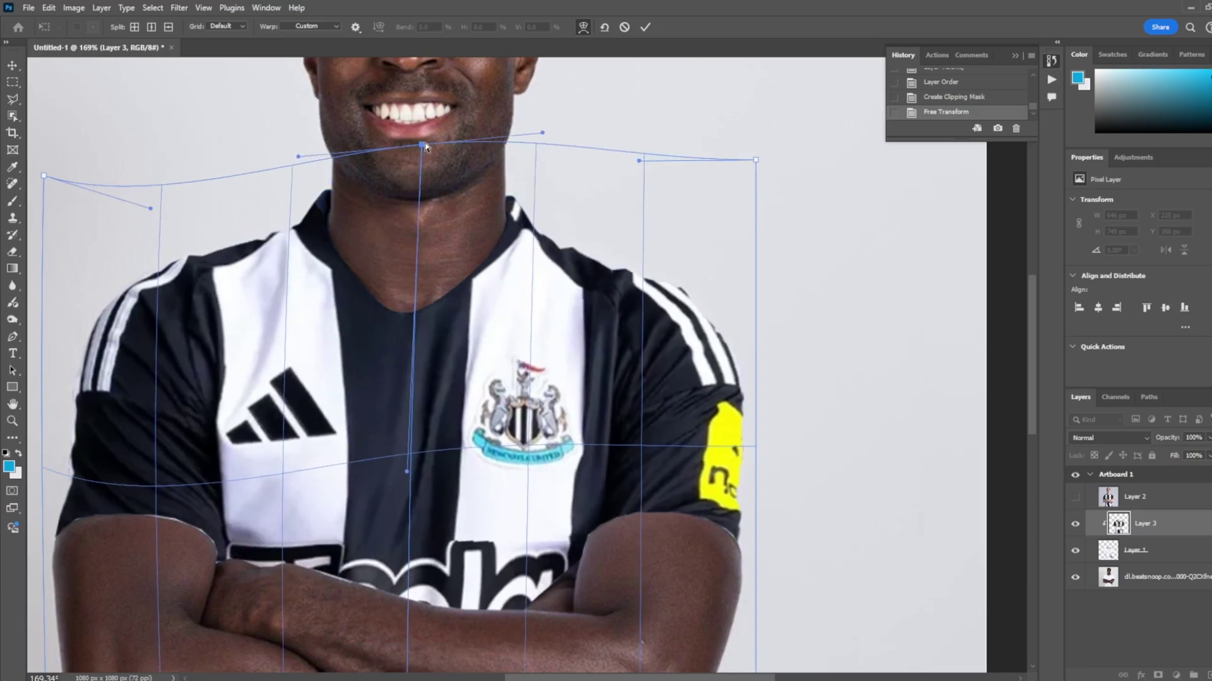
scroll(384, 232, "down", 5)
left_click(356, 532)
key("Return")
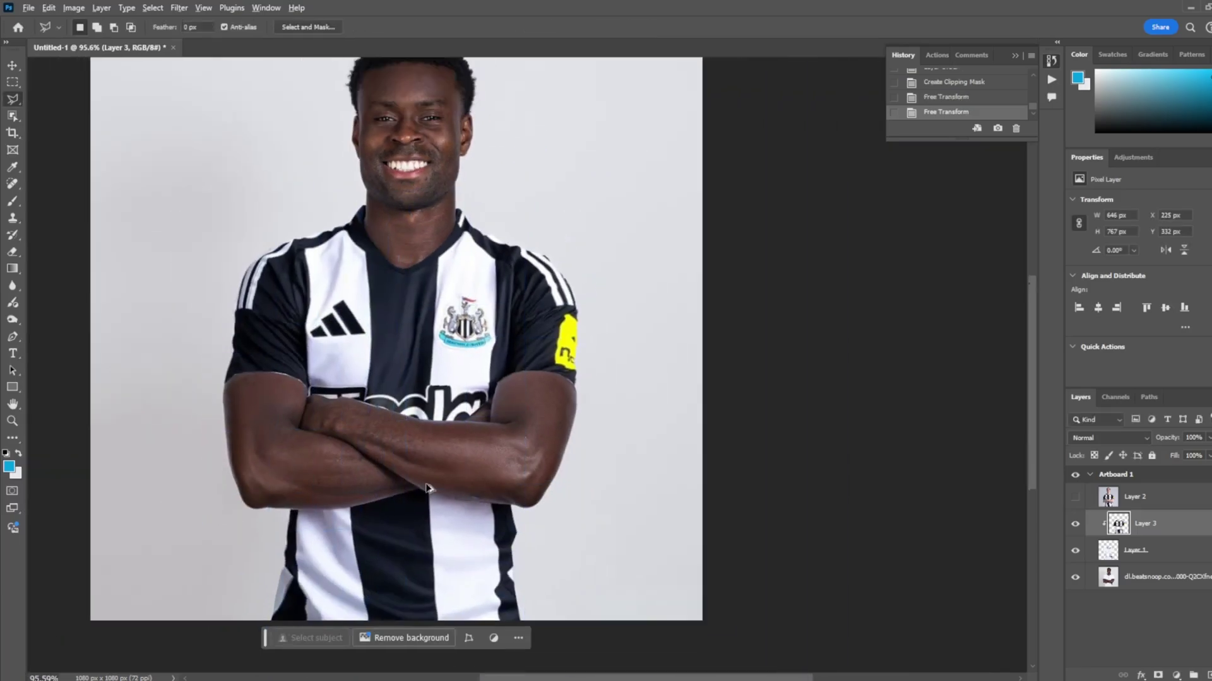
scroll(427, 488, "down", 3)
- Set the jersey layer's blend mode to Multiply
left_click(1109, 438)
left_click(1109, 379)
scroll(379, 319, "up", 5)
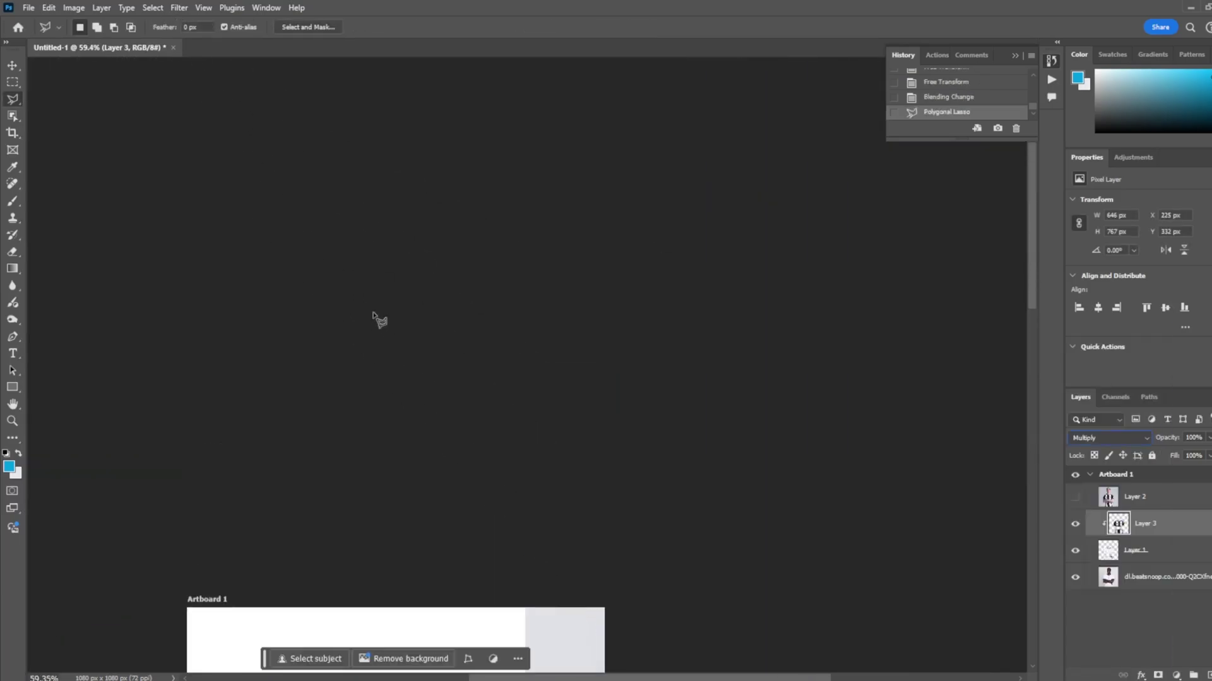
key("v")
- Check the Performance settings in Preferences to restore the canvas display
left_click(49, 8)
key("Escape")
key("ctrl+k")
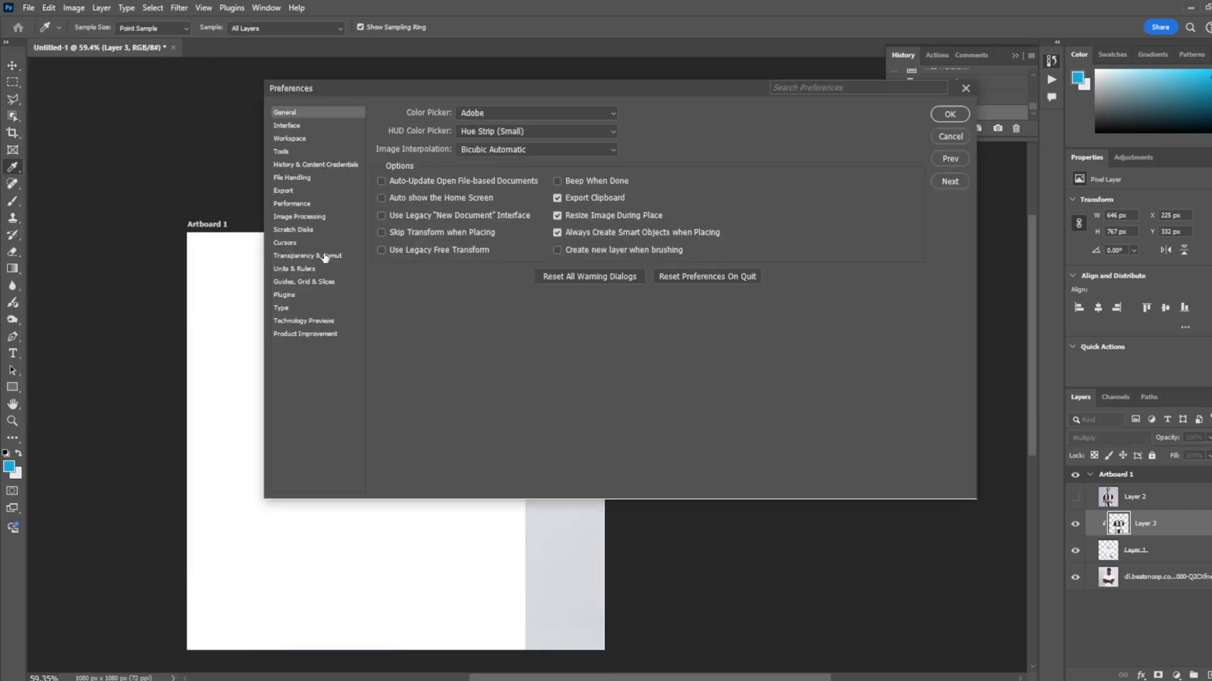
left_click(328, 201)
key("Return")
scroll(356, 472, "up", 3)
- Hide the striped jersey layer and patch the white flecks on the white shirt's navy collar
scroll(356, 472, "down", 3)
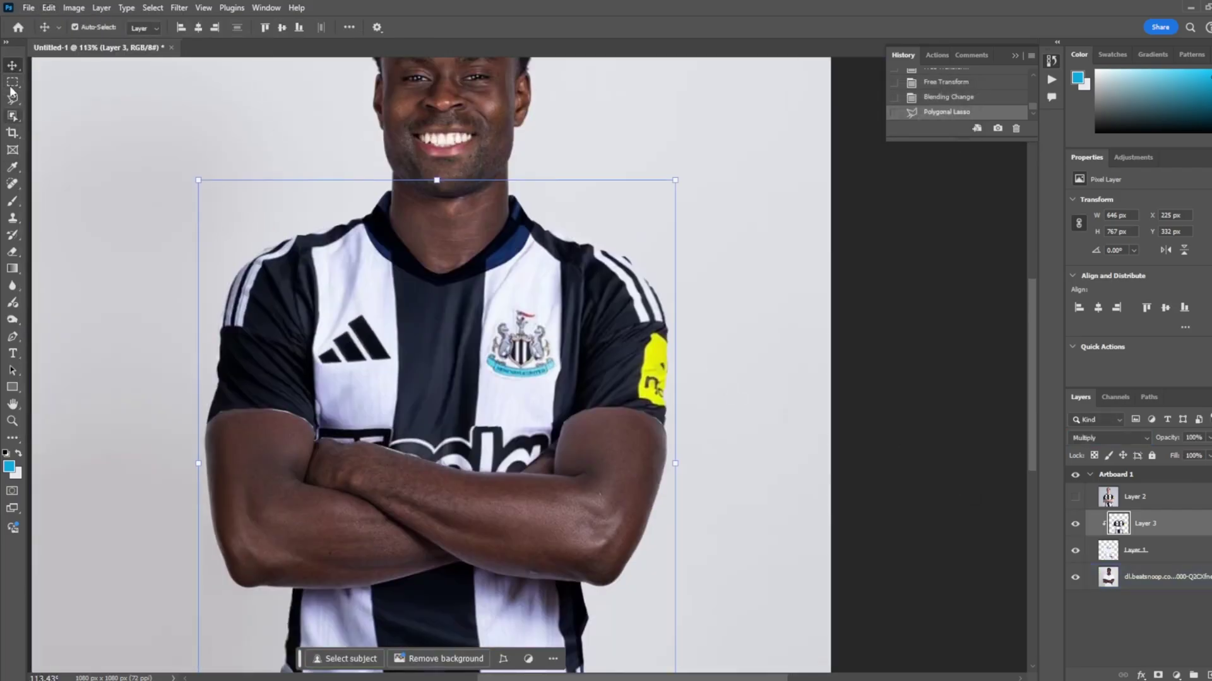
key("m")
key("ctrl+comma")
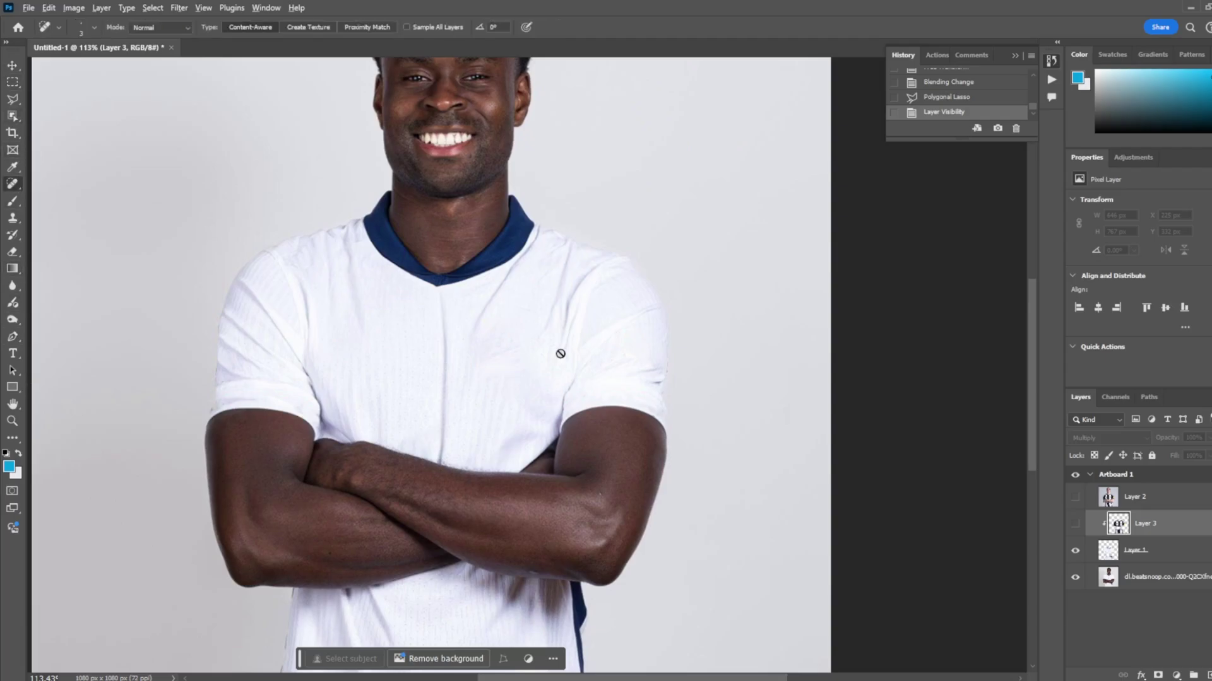
scroll(560, 353, "up", 5)
key("alt+bracketleft")
left_click(366, 224)
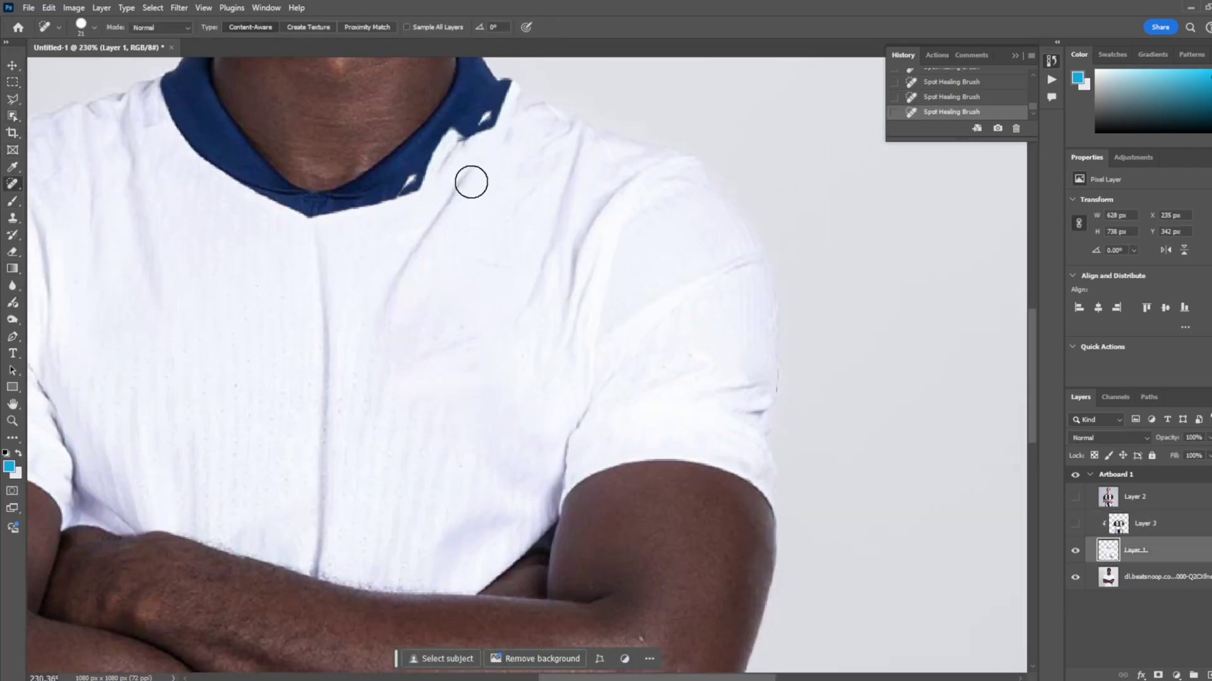
right_click(13, 184)
left_click(63, 211)
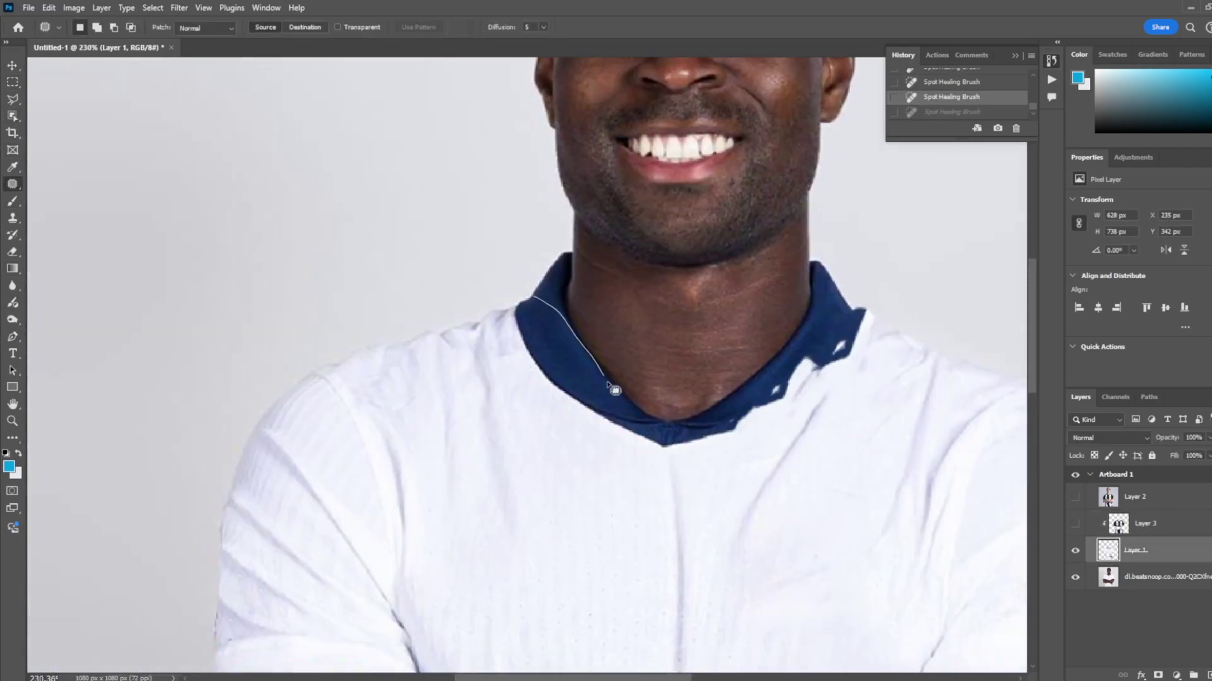
left_click_drag(524, 310, 631, 434)
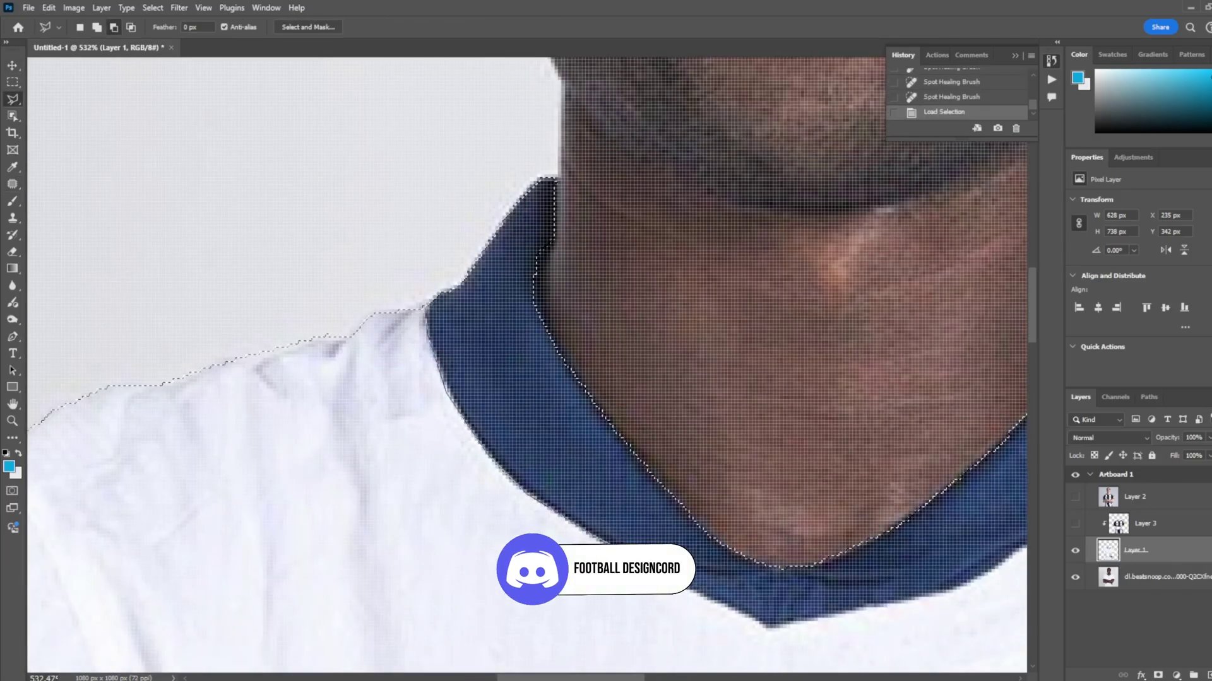
- Lasso the shirt outline beside the torso and Content-Aware Fill the selection
scroll(808, 568, "right", 3)
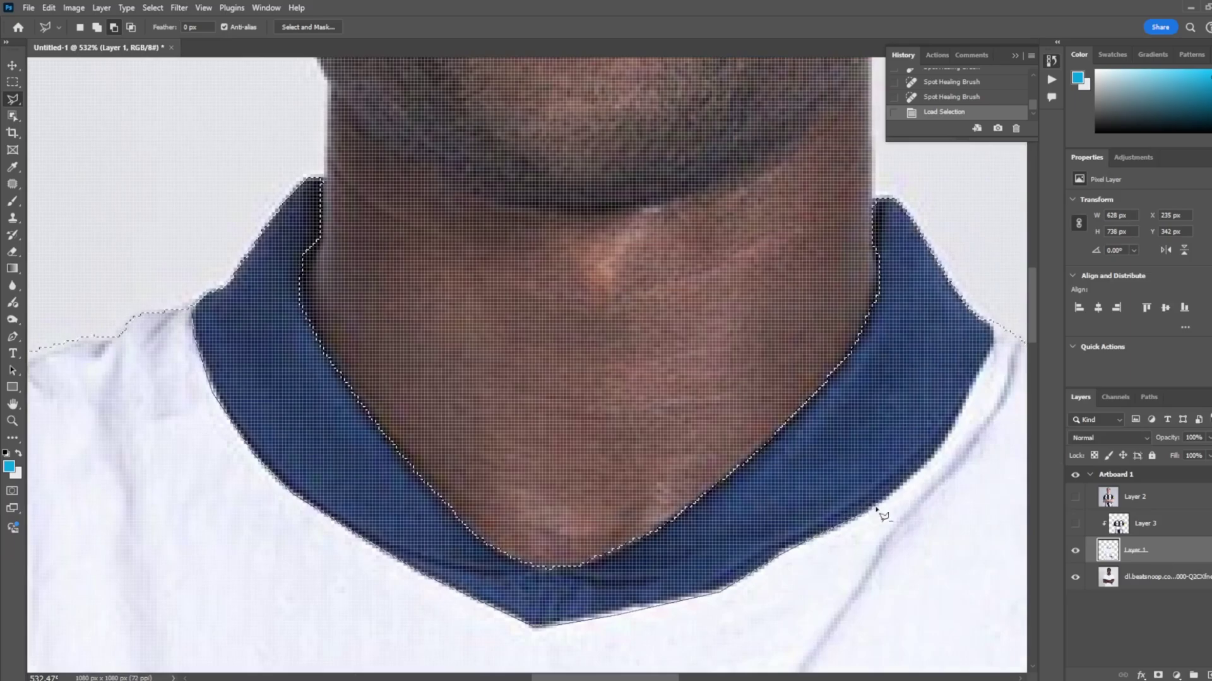
scroll(973, 354, "down", 5)
scroll(974, 355, "down", 2)
left_click(909, 303)
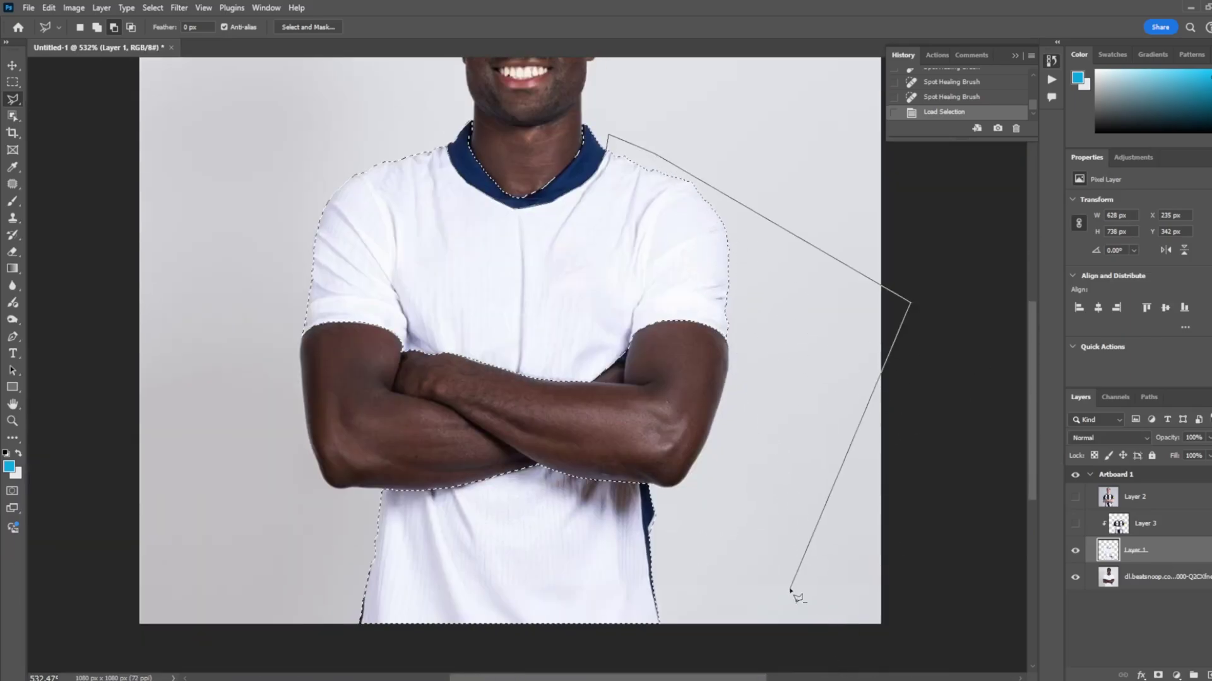
left_click(284, 130)
right_click(495, 178)
left_click(555, 354)
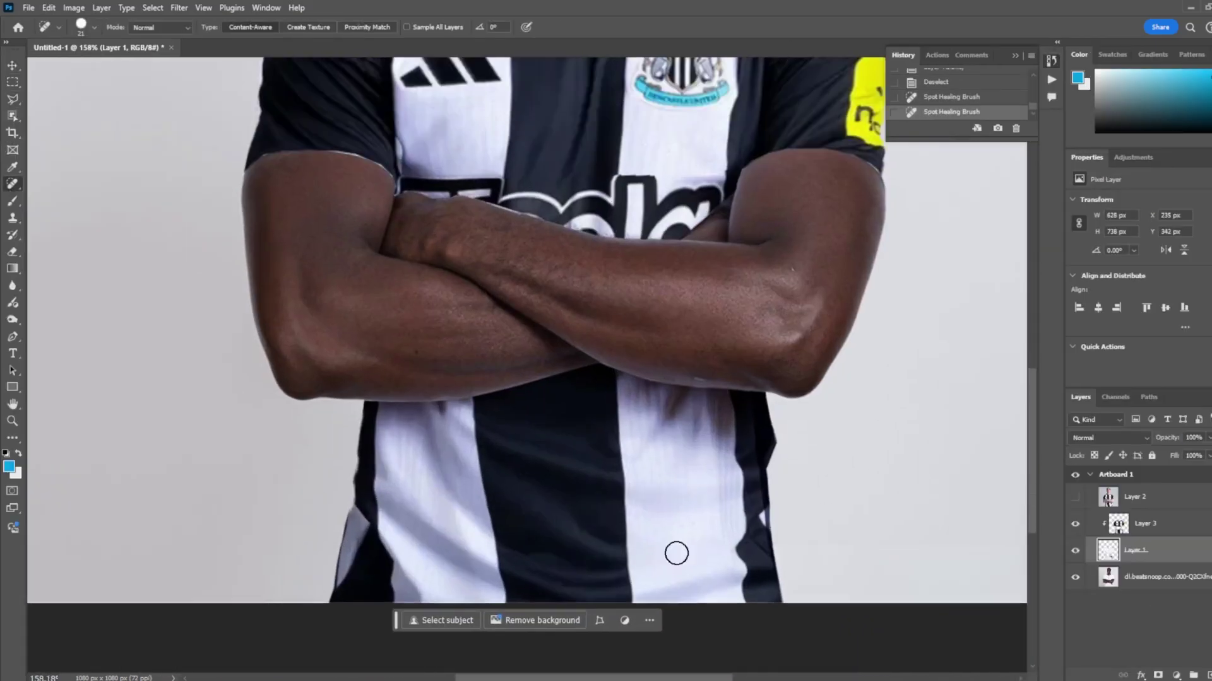
- Warp the jersey layer, pulling its right edge and bottom-left corner into place
key("ctrl+t")
right_click(600, 354)
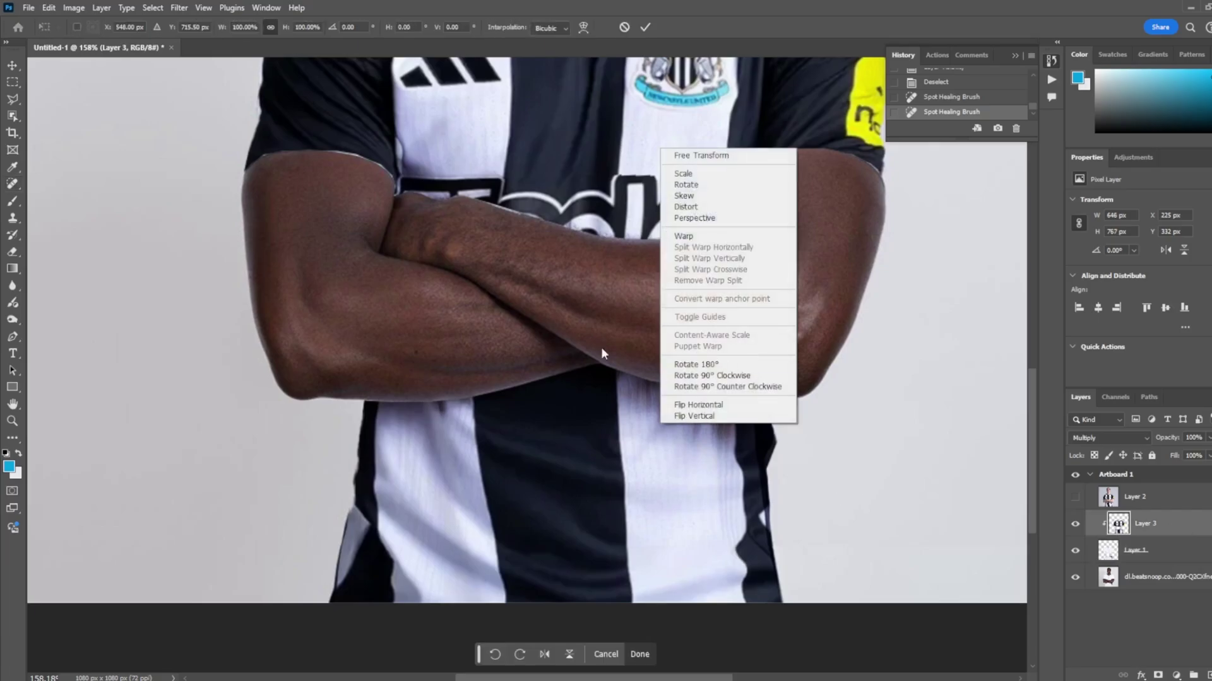
left_click(631, 460)
left_click_drag(784, 365, 800, 366)
left_click_drag(355, 523, 371, 520)
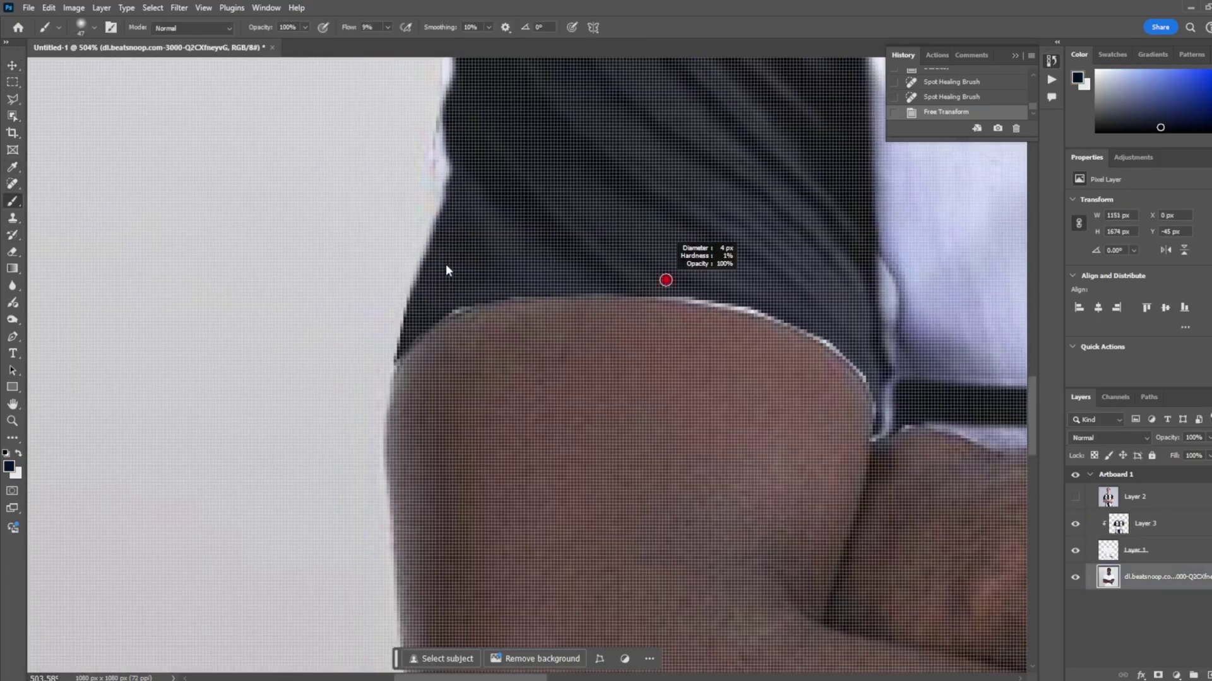
- Darken and then heal the white fringe along the shoulder edge
left_click_drag(668, 293, 789, 318)
left_click(1150, 553)
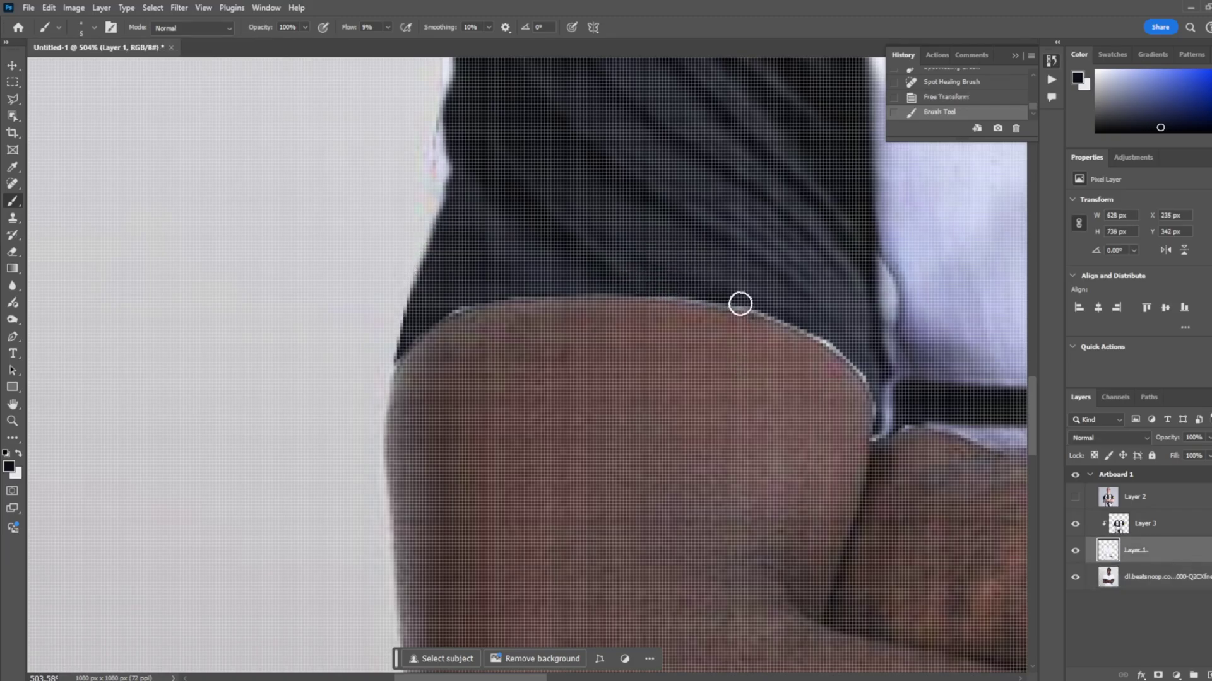
right_click(740, 304)
left_click(717, 250)
key("ctrl+z")
key("ctrl+z")
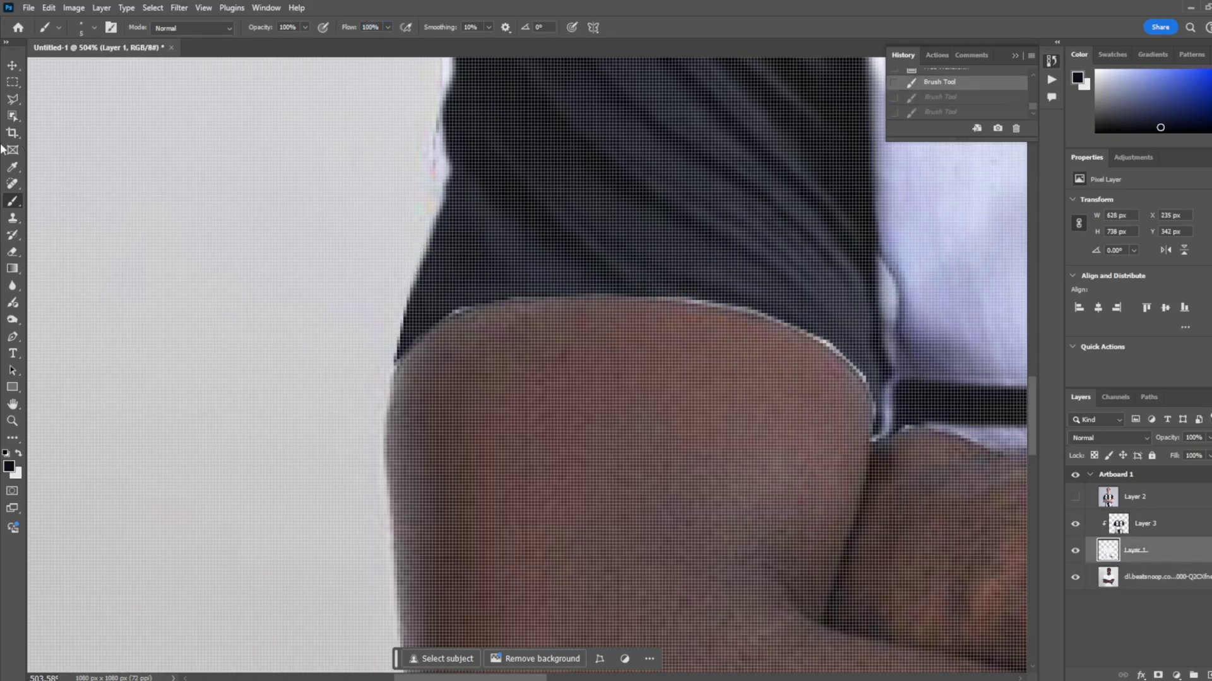
left_click(778, 317)
mouse_move(669, 301)
left_mouse_down()
mouse_move(778, 317)
mouse_move(757, 327)
mouse_move(617, 297)
mouse_move(742, 322)
left_mouse_up()
- Pick the Eraser, hide the striped jersey layer and return to the white shirt layer
scroll(778, 338, "up", 3)
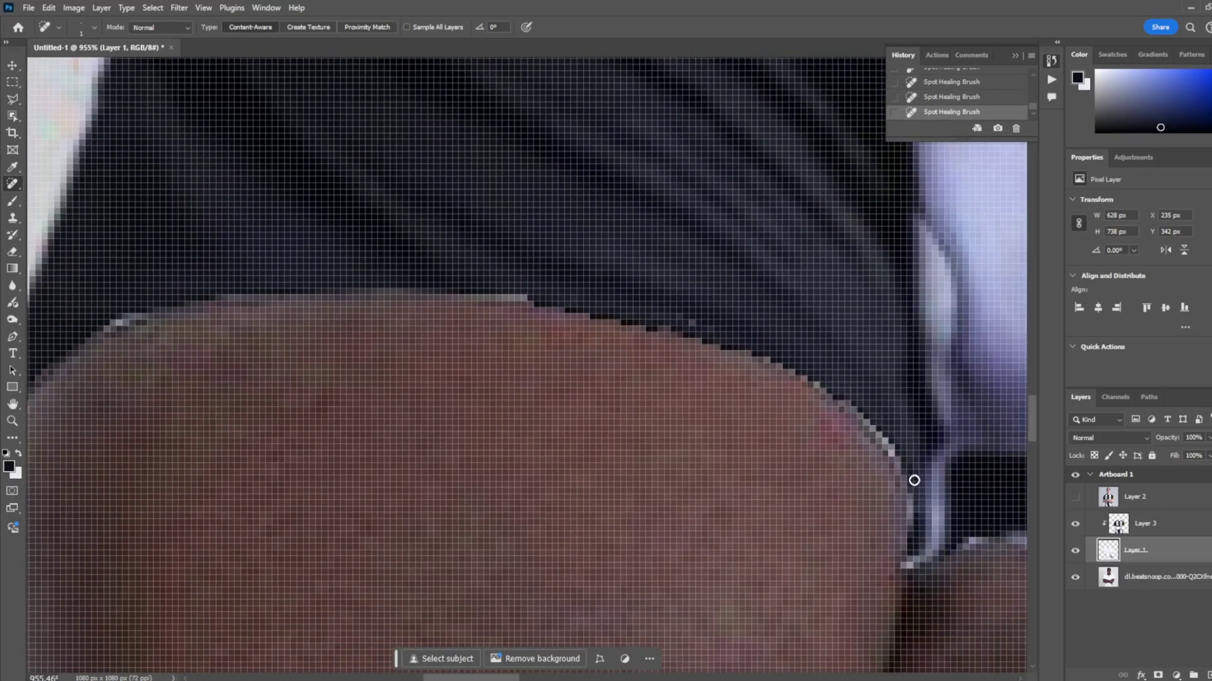
scroll(877, 436, "down", 5)
scroll(517, 380, "up", 4)
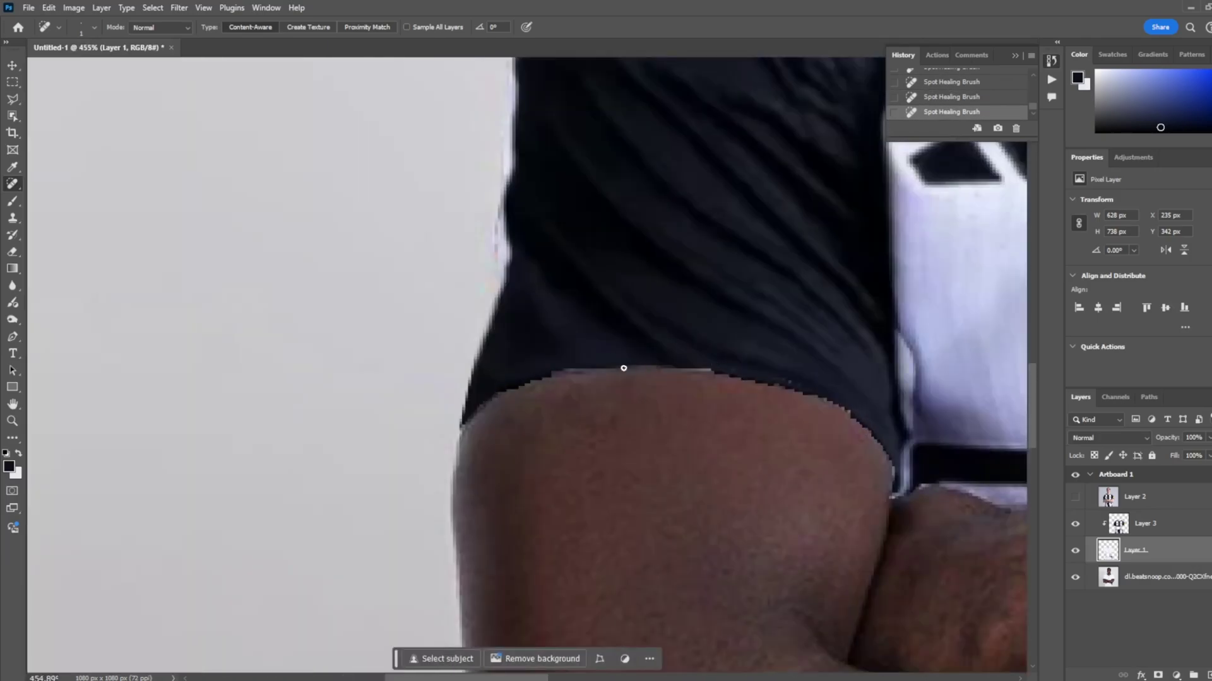
scroll(624, 368, "down", 4)
key("e")
scroll(883, 468, "up", 4)
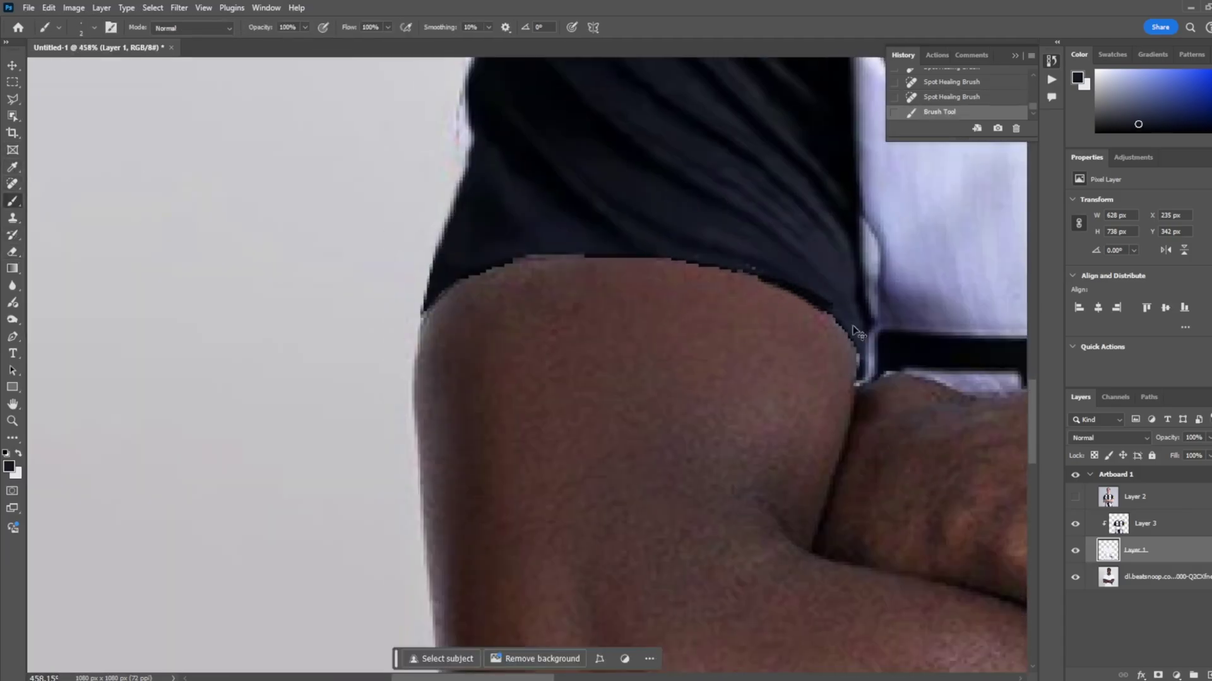
scroll(822, 312, "up", 4)
left_click(1139, 525)
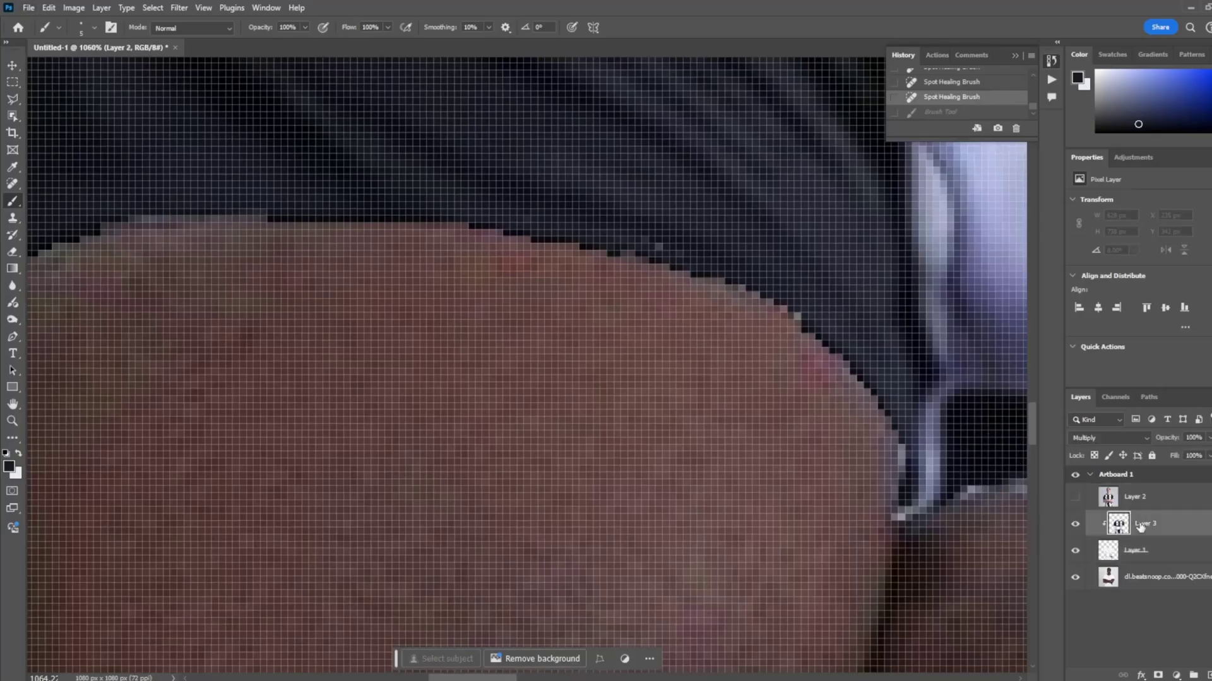
left_click(599, 252)
key("Return")
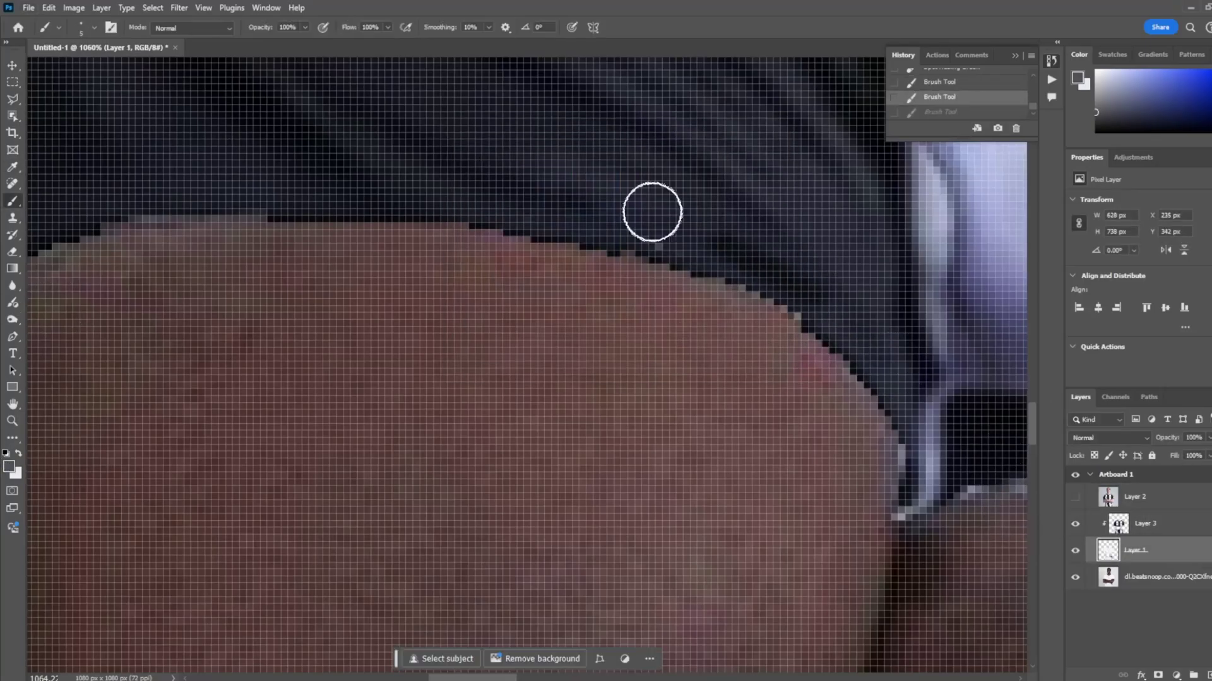
left_click(1074, 524)
scroll(544, 316, "down", 4)
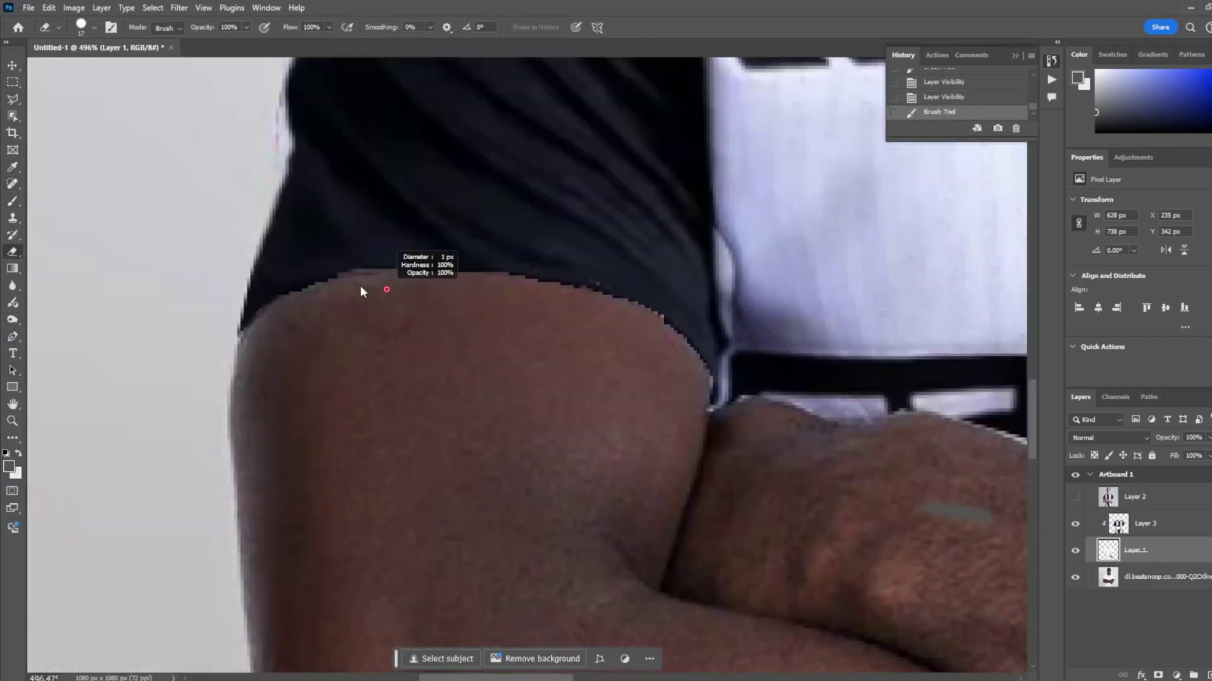
- Erase stray pixels along the arm edge with a larger eraser, then pick the Burn tool
right_click(451, 253)
left_click(414, 273)
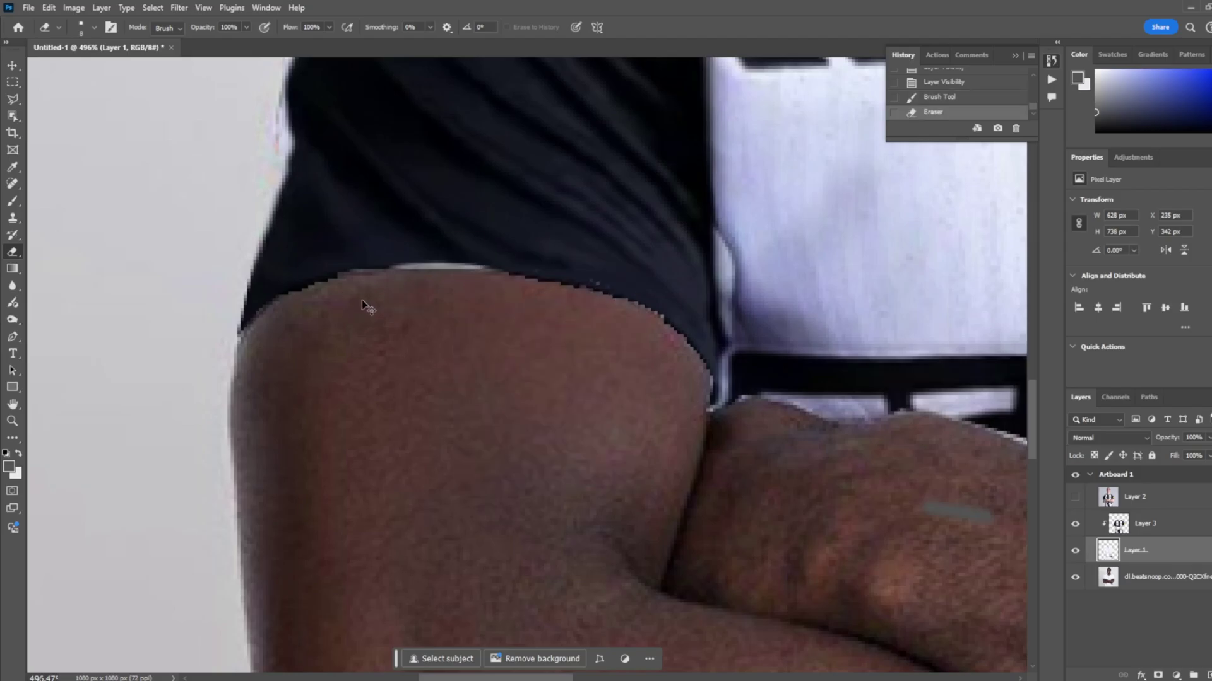
left_click(434, 287)
scroll(434, 287, "down", 3)
scroll(392, 289, "down", 3)
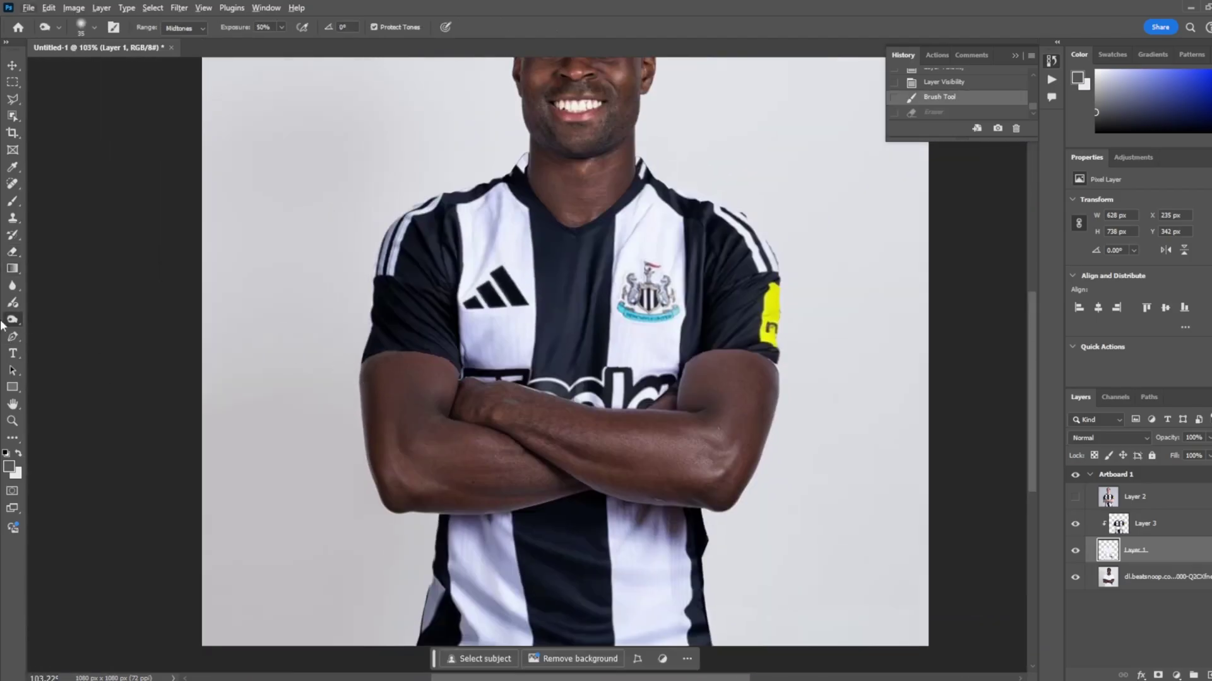
left_click(79, 334)
scroll(200, 341, "up", 5)
scroll(602, 370, "up", 1)
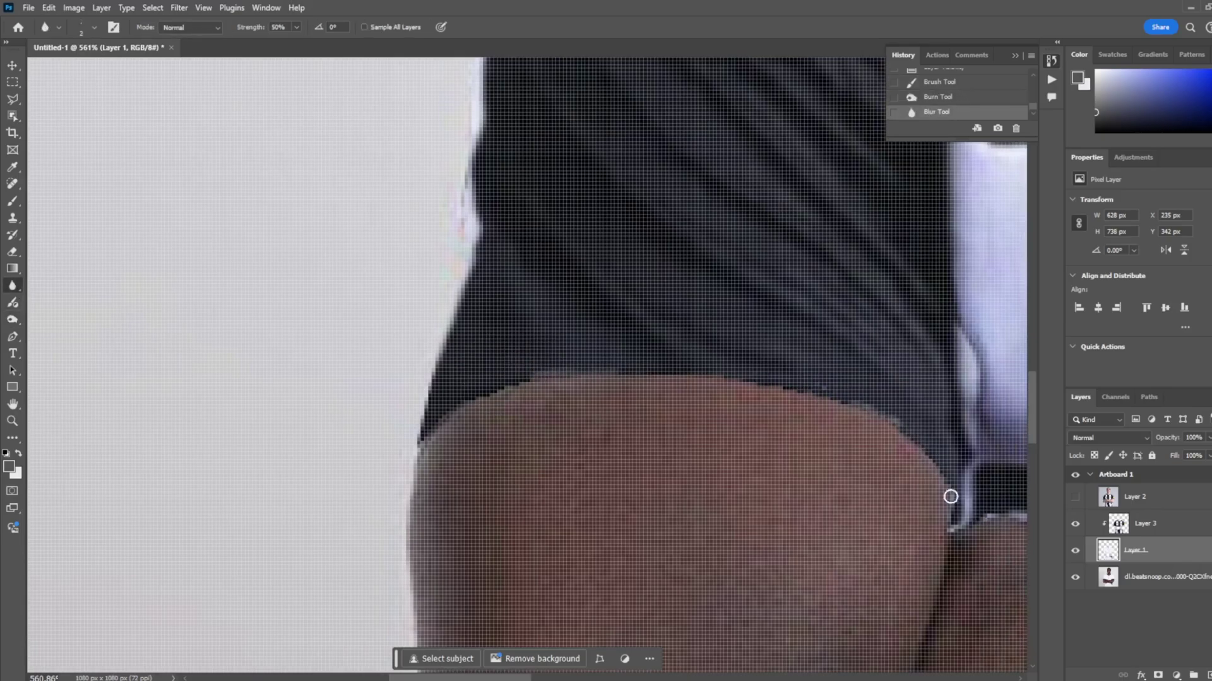
scroll(919, 436, "down", 2)
- Put the jersey layer into Warp transform mode
scroll(821, 397, "right", 5)
key("alt+]")
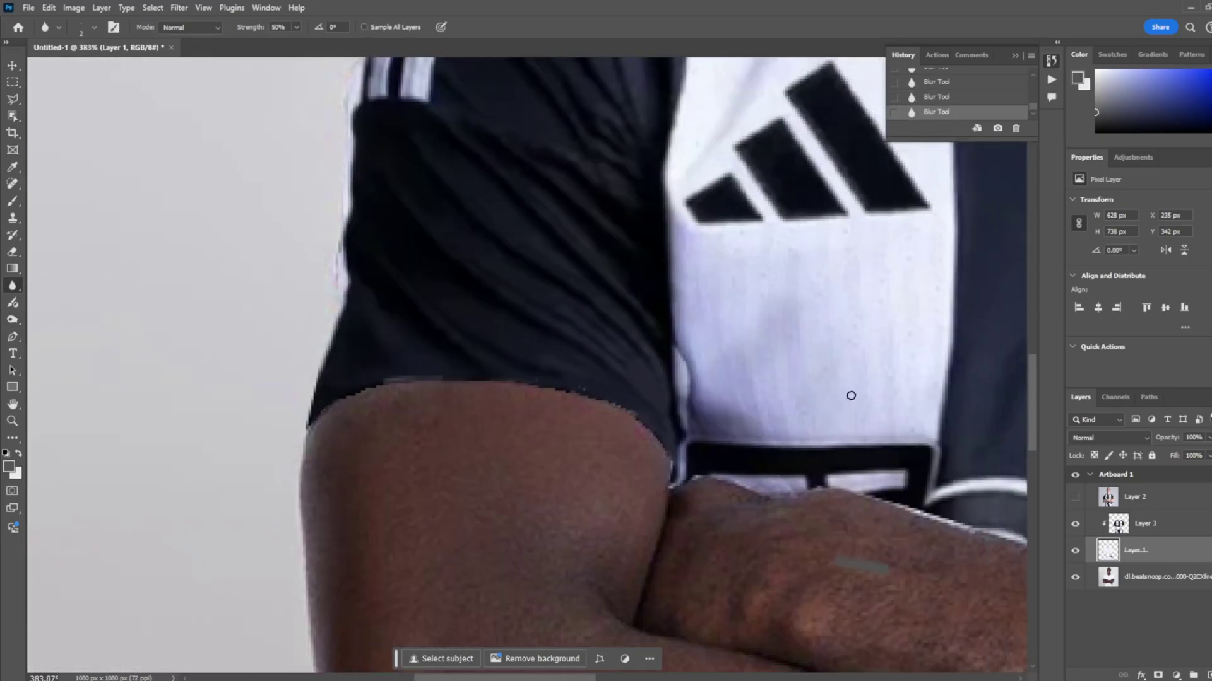
key("ctrl+t")
right_click(827, 429)
left_click(845, 238)
scroll(732, 372, "down", 3)
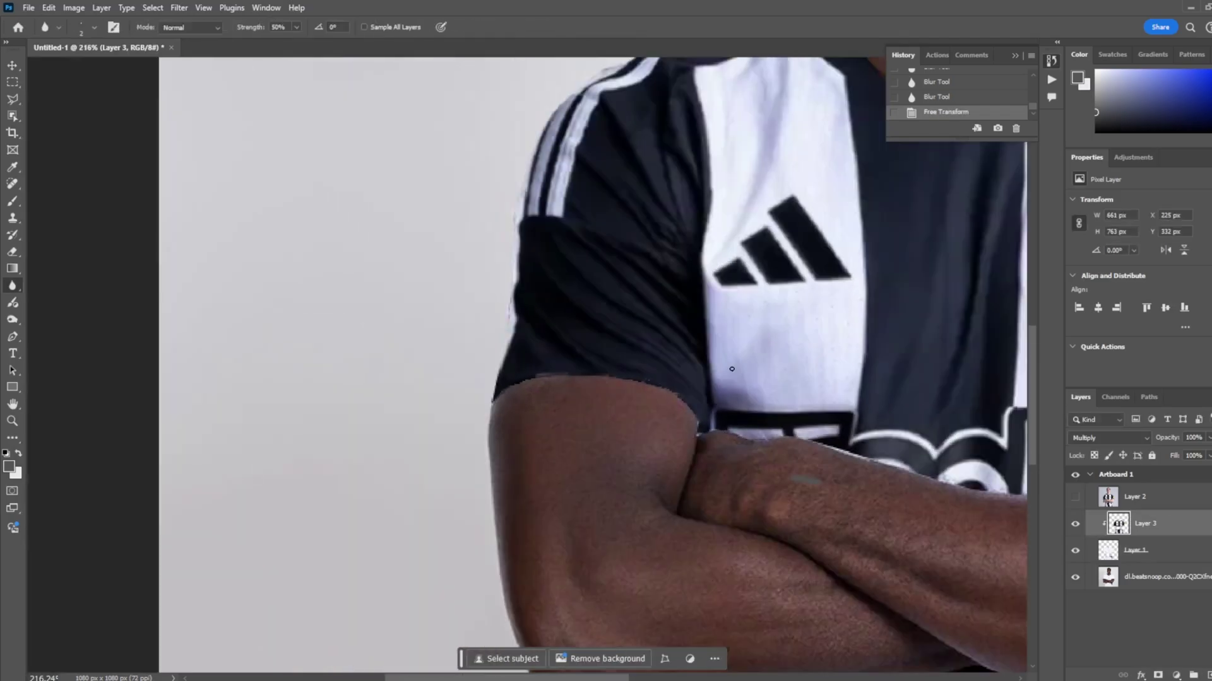
scroll(732, 373, "down", 2)
- Restore the earlier transform, then warp the sleeve over the shoulder and commit it
key("ctrl+z")
left_click(941, 112)
right_click(745, 162)
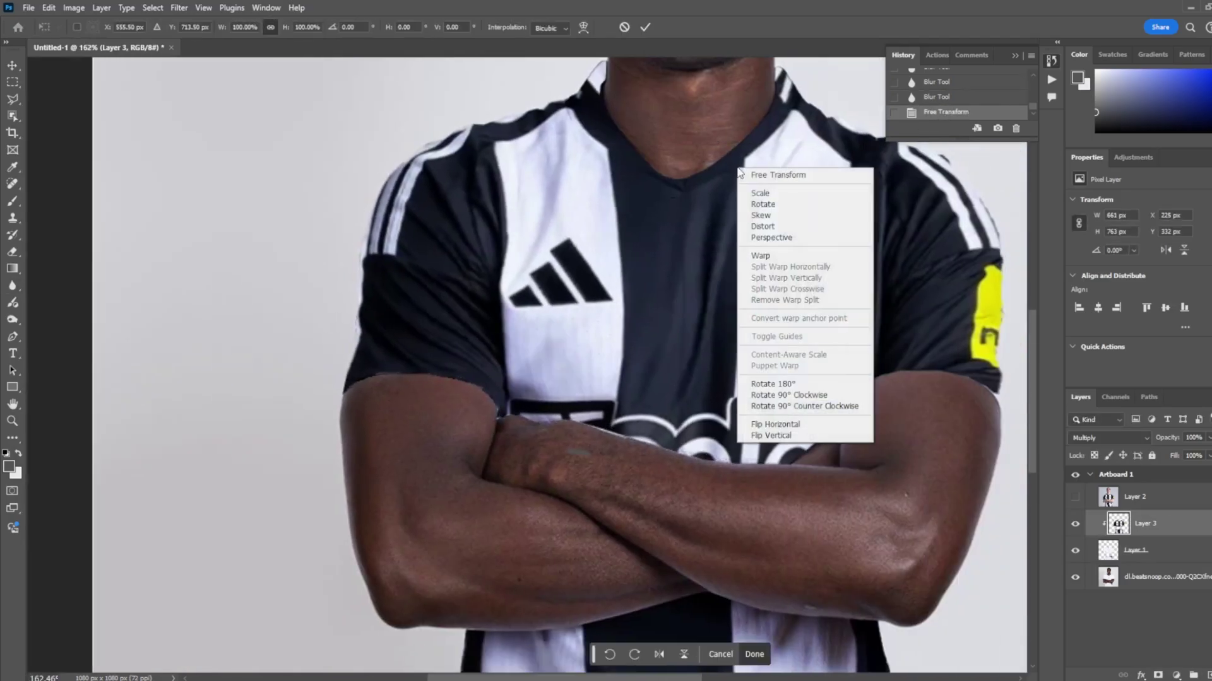
left_click(771, 263)
scroll(863, 335, "up", 1)
scroll(863, 334, "up", 3)
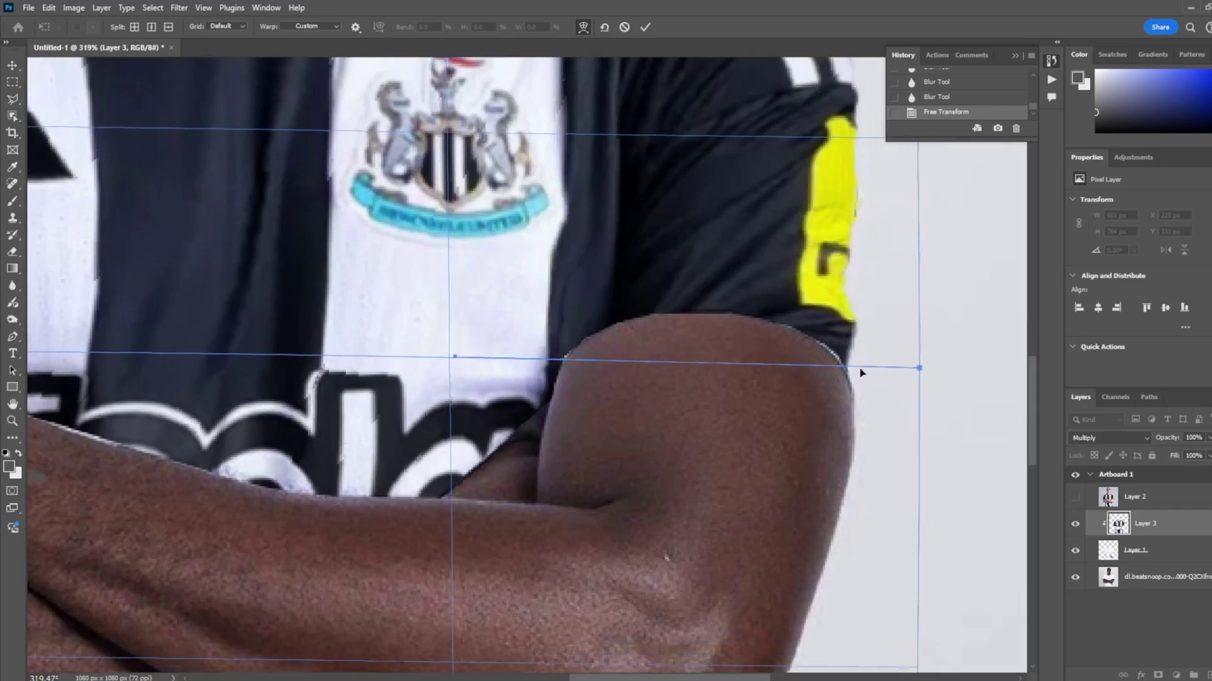
left_click_drag(863, 335, 888, 354)
key("Return")
left_click(12, 286)
scroll(616, 344, "up", 5)
- In the Camera Raw Filter, raise the jersey's Clarity to +26 and Dehaze to +61
scroll(615, 344, "down", 1)
left_click(178, 8)
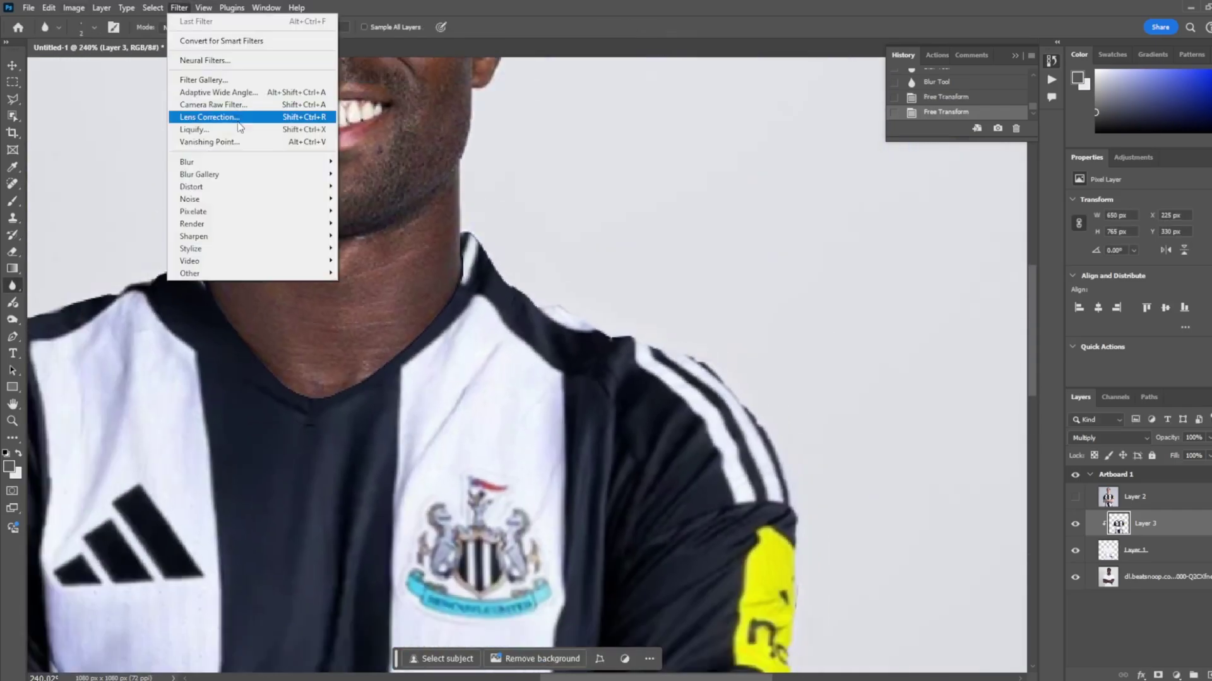
left_click(234, 108)
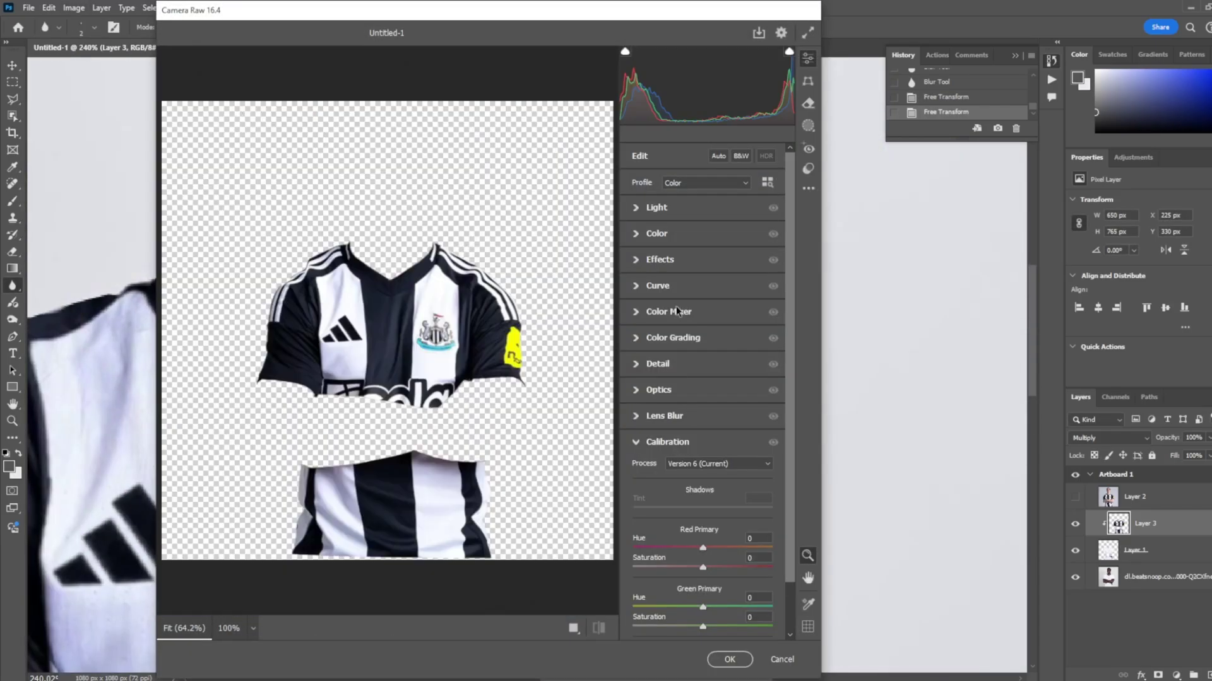
left_click(669, 311)
left_click(643, 285)
left_click(660, 260)
left_click_drag(702, 307, 721, 307)
scroll(405, 312, "up", 2)
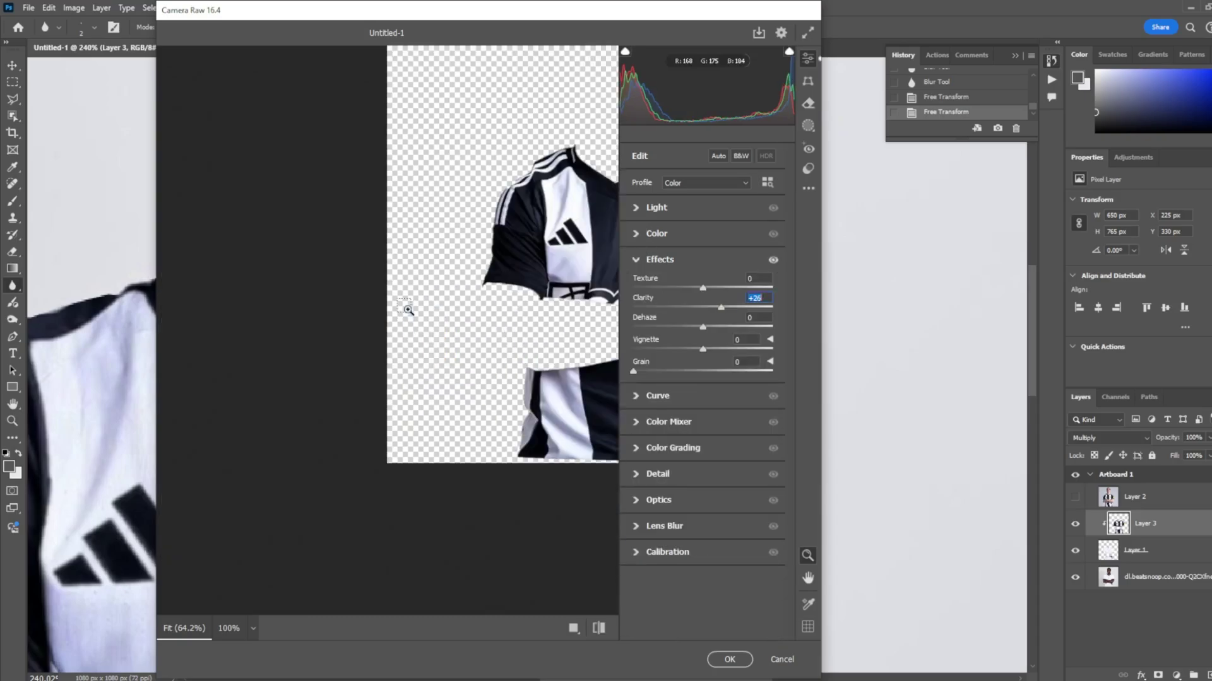
scroll(565, 295, "up", 2)
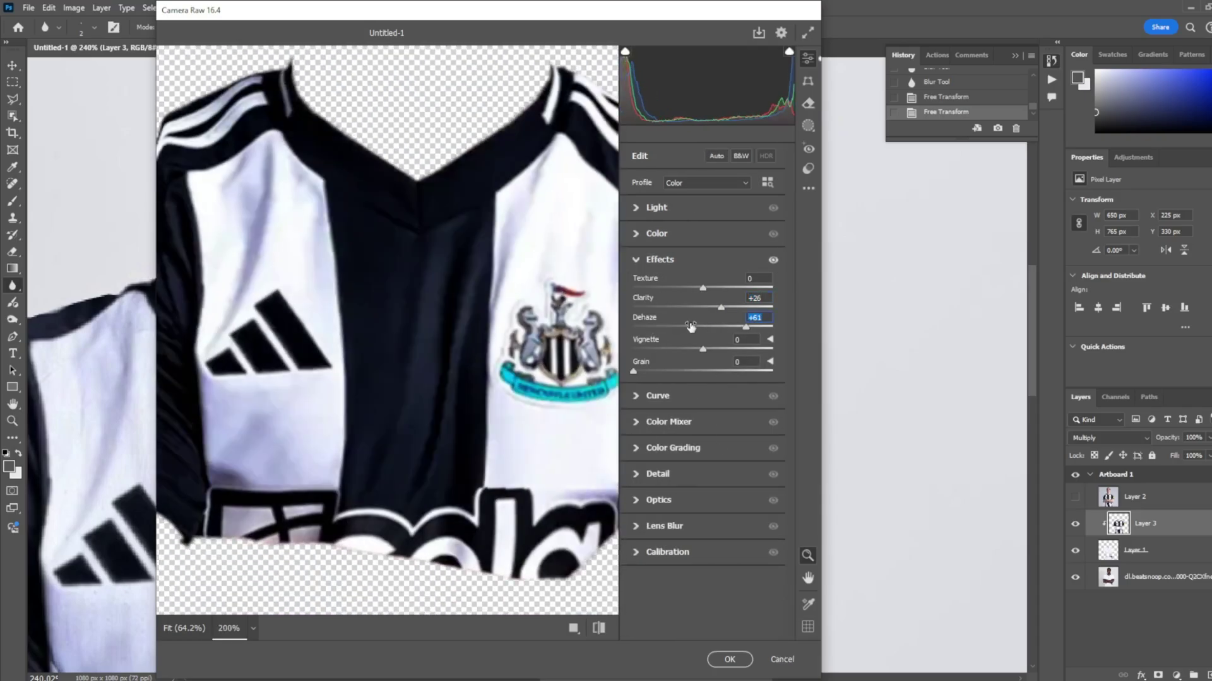
left_click(656, 207)
- Increase noise reduction in the Detail panel, apply the filter and fit the image on screen
left_click(662, 380)
left_click(657, 397)
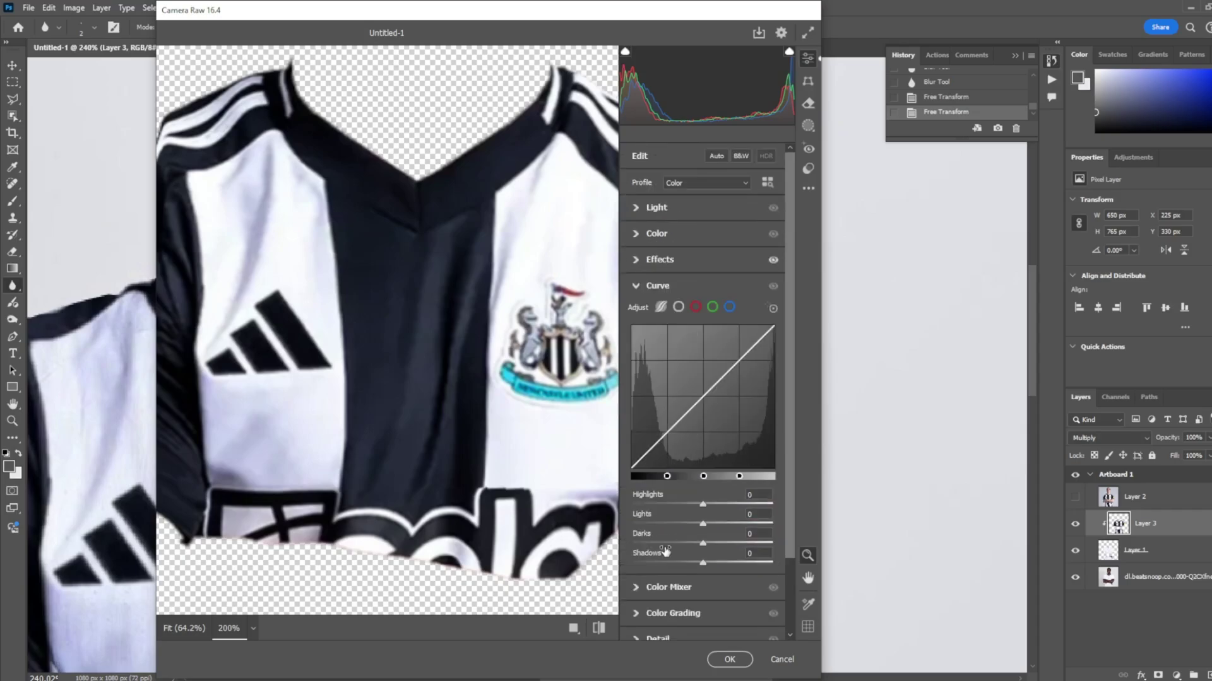
left_click(658, 631)
left_click_drag(633, 420, 714, 416)
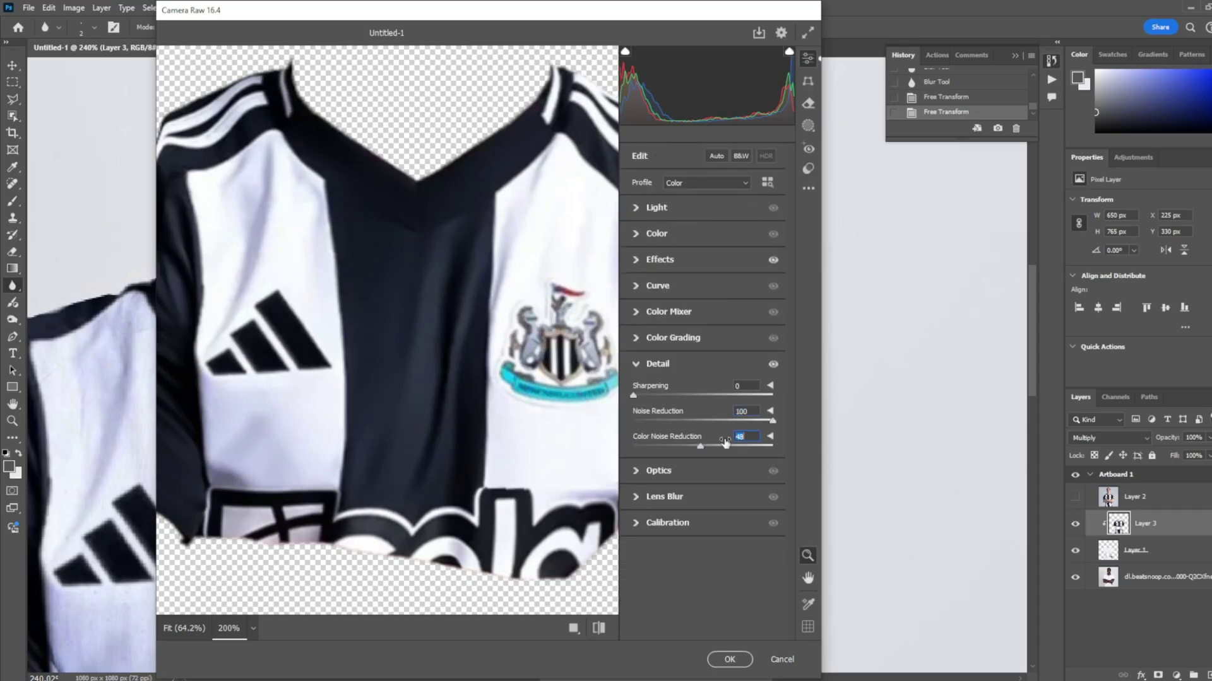
left_click(730, 660)
key("ctrl+0")
- Hide Layer 2 and release Layer 3's clipping mask, keeping its Normal blend mode
left_click(1074, 497)
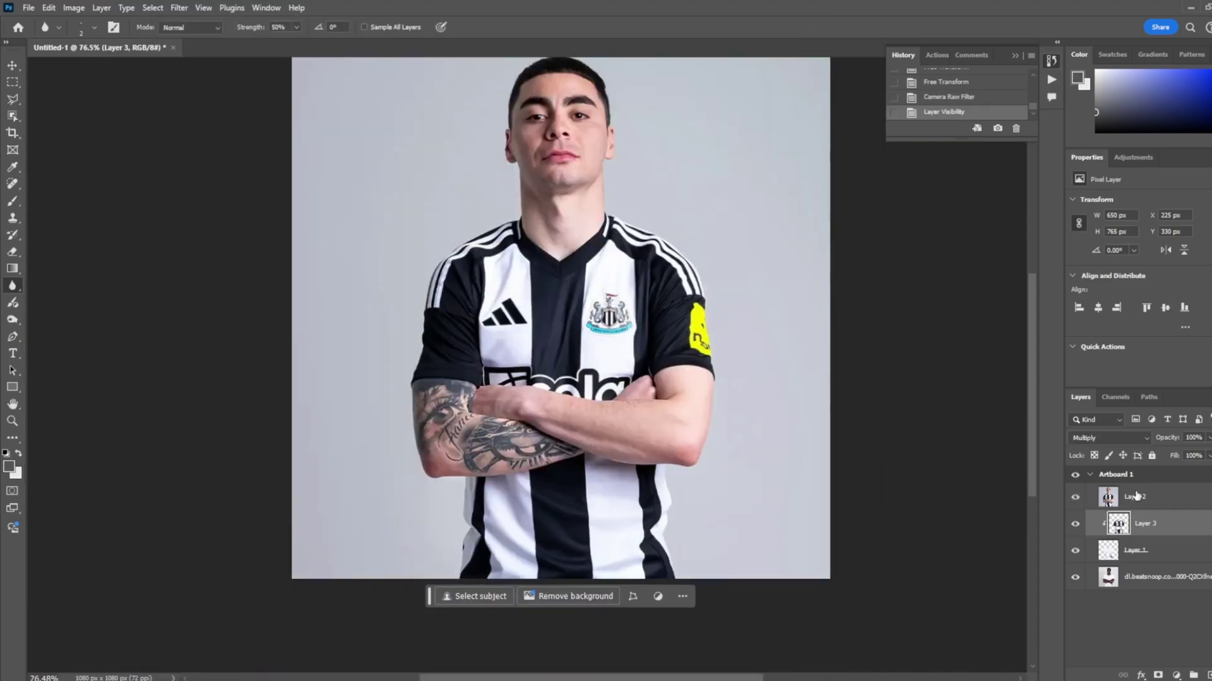
left_click(1074, 497)
scroll(544, 213, "up", 5)
left_click(1074, 497)
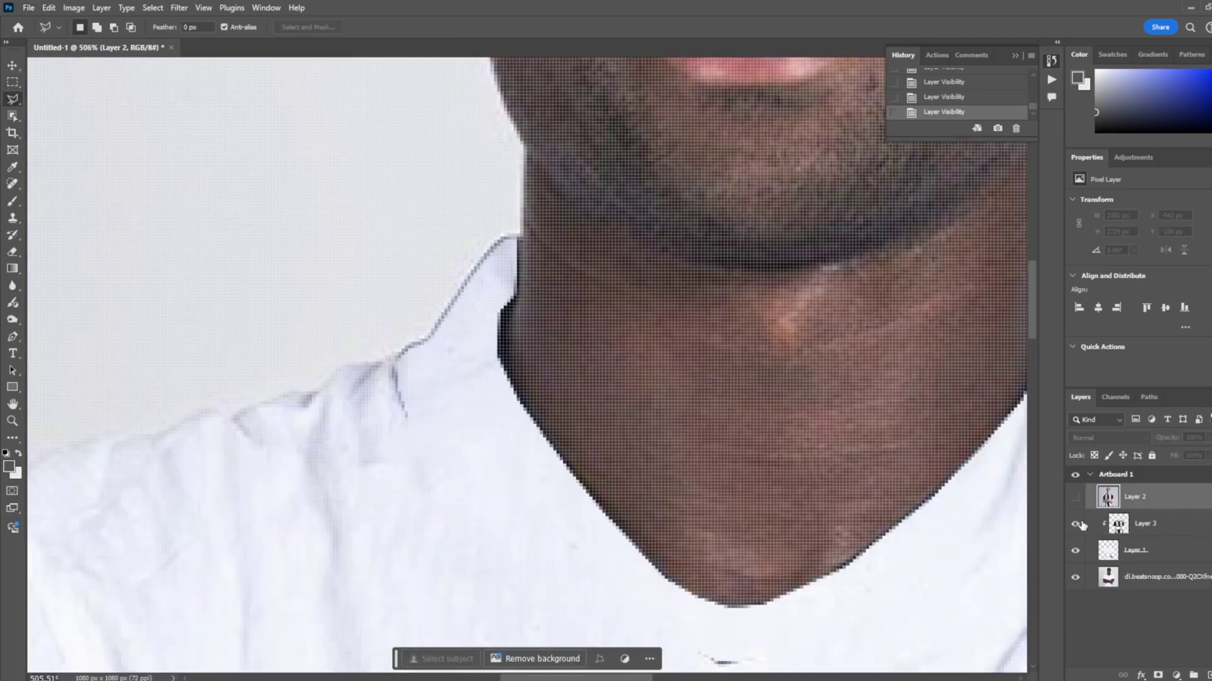
left_click(1136, 523)
key("ctrl+alt+g")
scroll(1114, 435, "up", 3)
left_click(1114, 435)
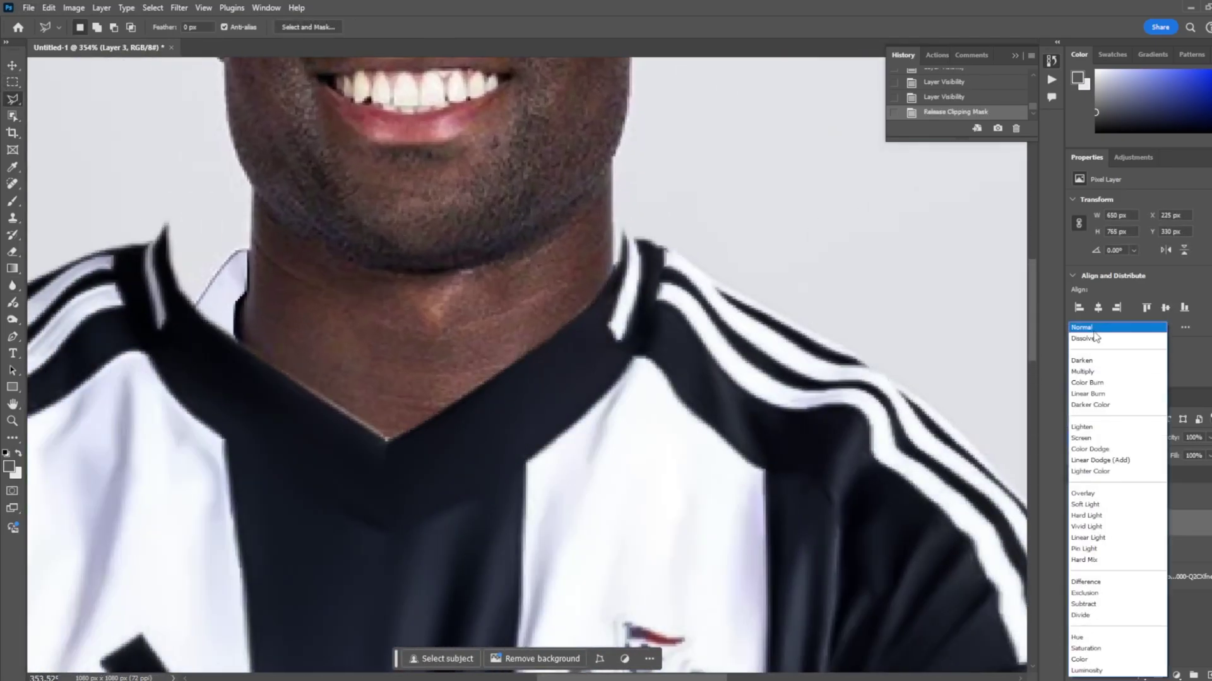
left_click(1123, 510, "alt")
- Trace the V-neck collar with the Polygonal Lasso and copy it to Layer 4
left_click(1074, 496)
left_click(575, 248)
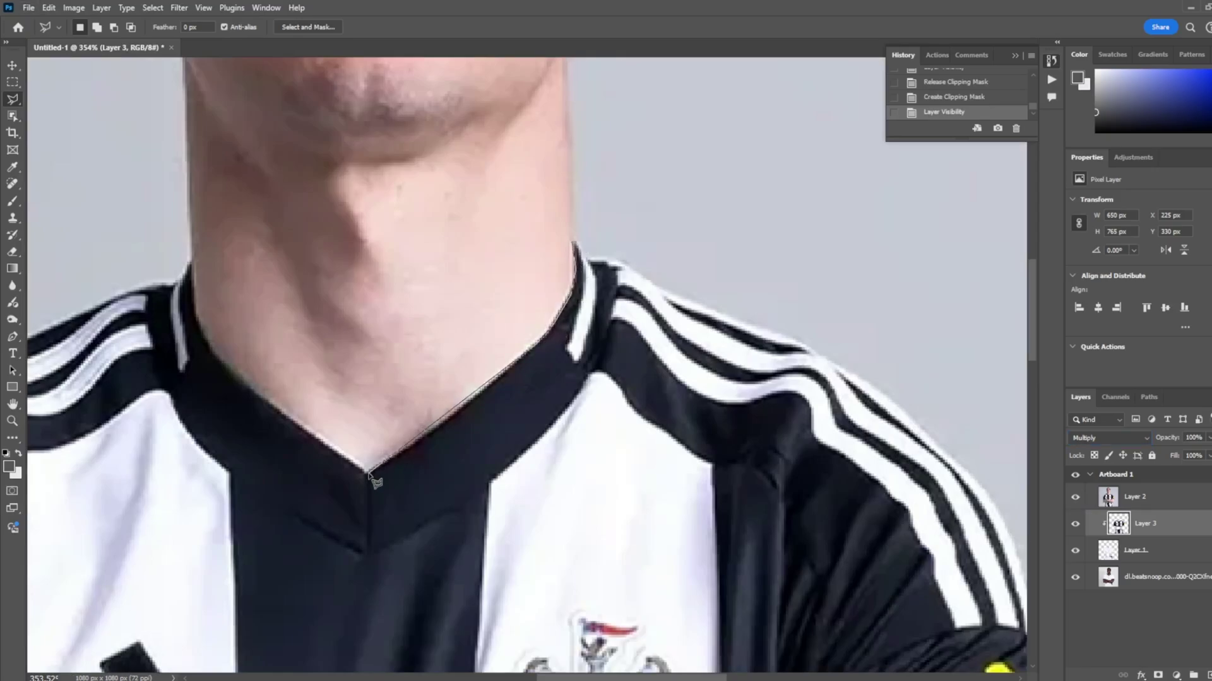
key("ctrl+z")
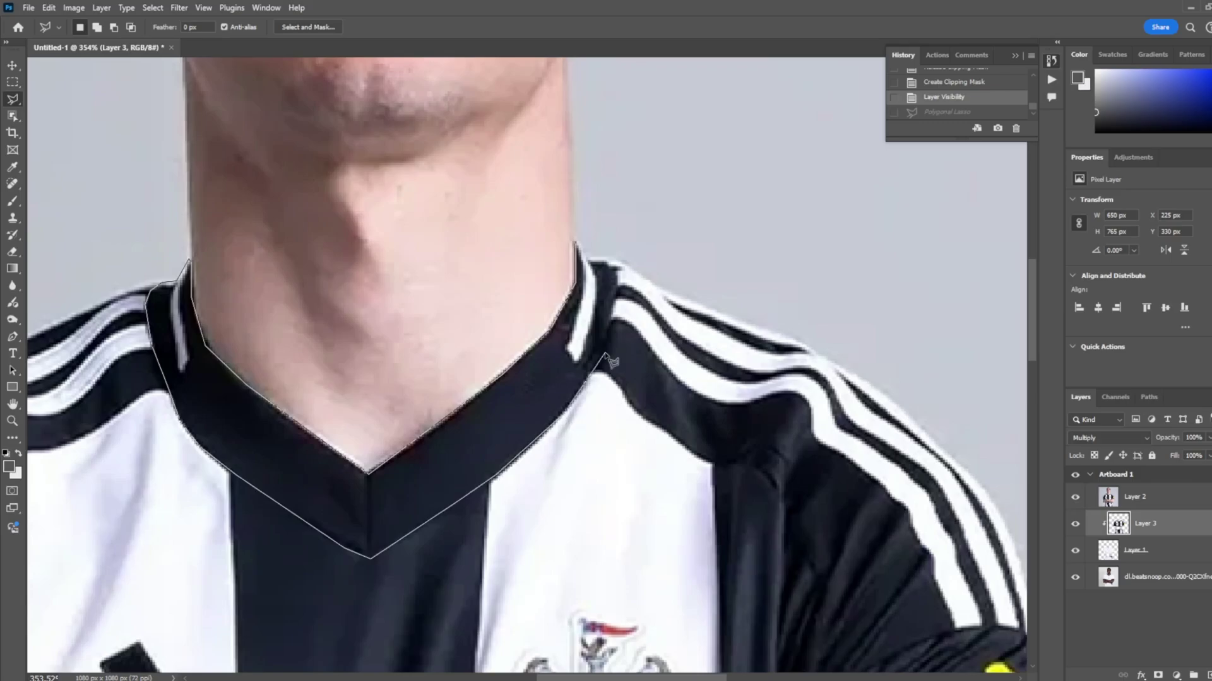
left_click(603, 265)
key("ctrl+j")
left_click(1075, 497)
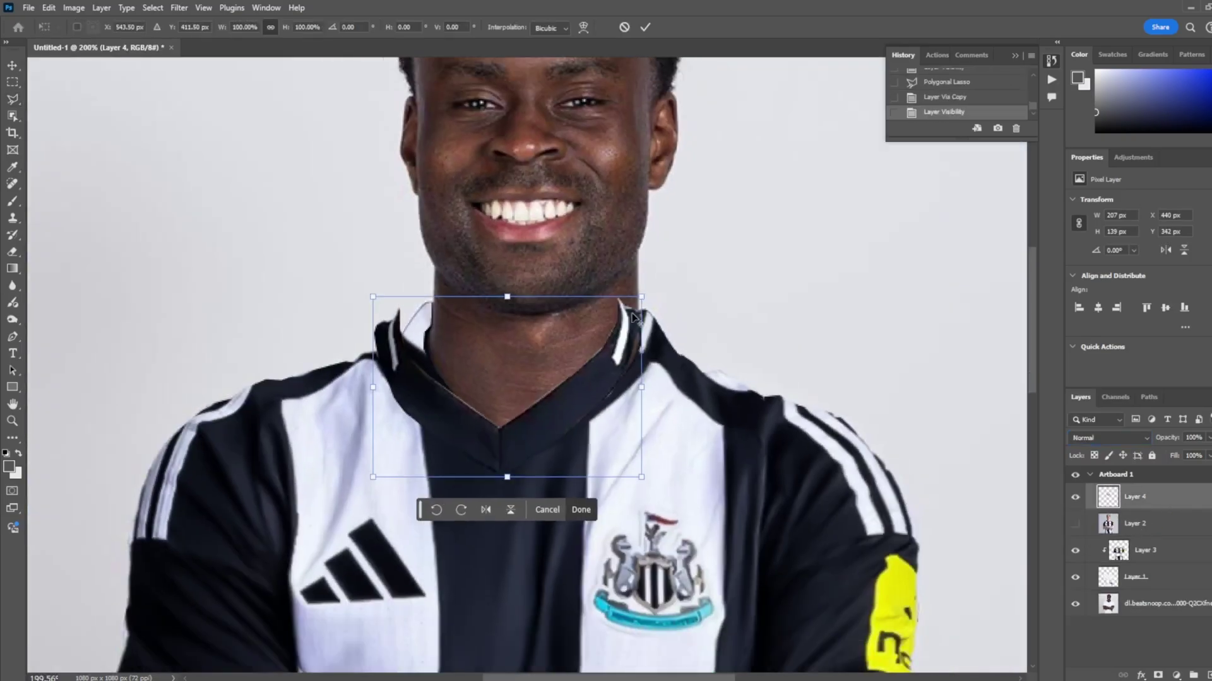
- Warp the collar copy, pulling its upper-left up toward the neck
right_click(609, 361)
left_click(668, 466)
left_click_drag(404, 363, 439, 349)
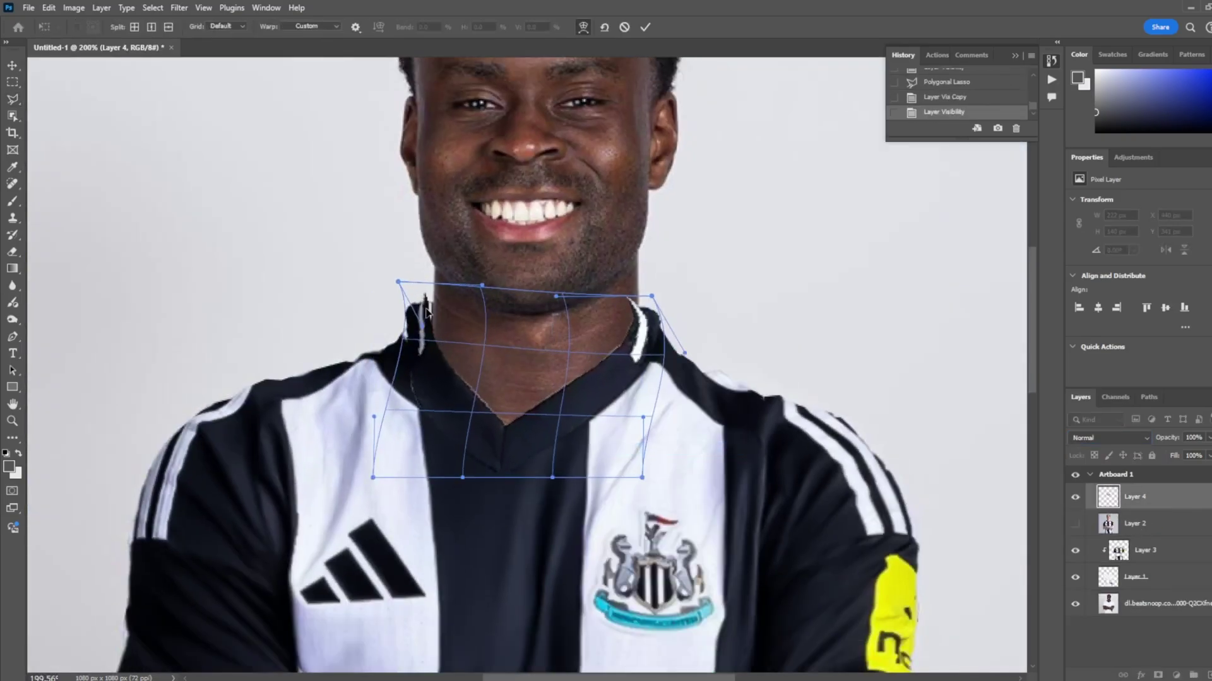
key("Return")
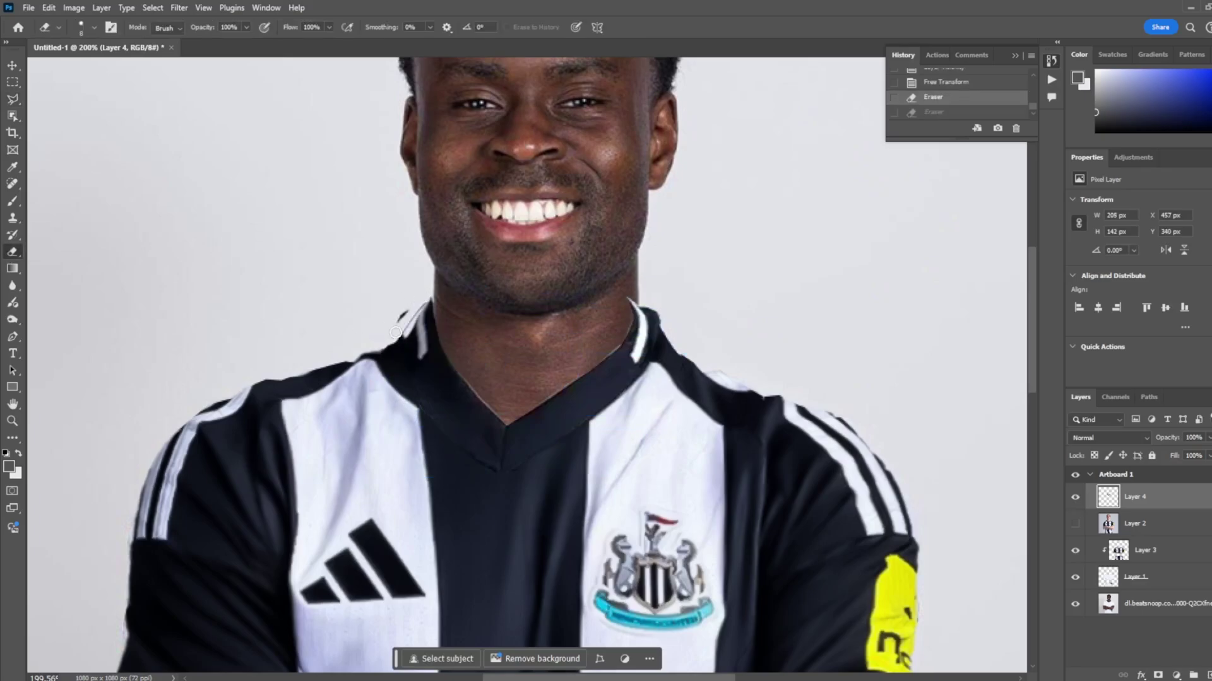
- Warp the collar again to follow the neckline, undo the last erase stroke, and fit the image
key("ctrl+t")
right_click(455, 330)
left_click(505, 435)
left_click_drag(404, 296, 409, 290)
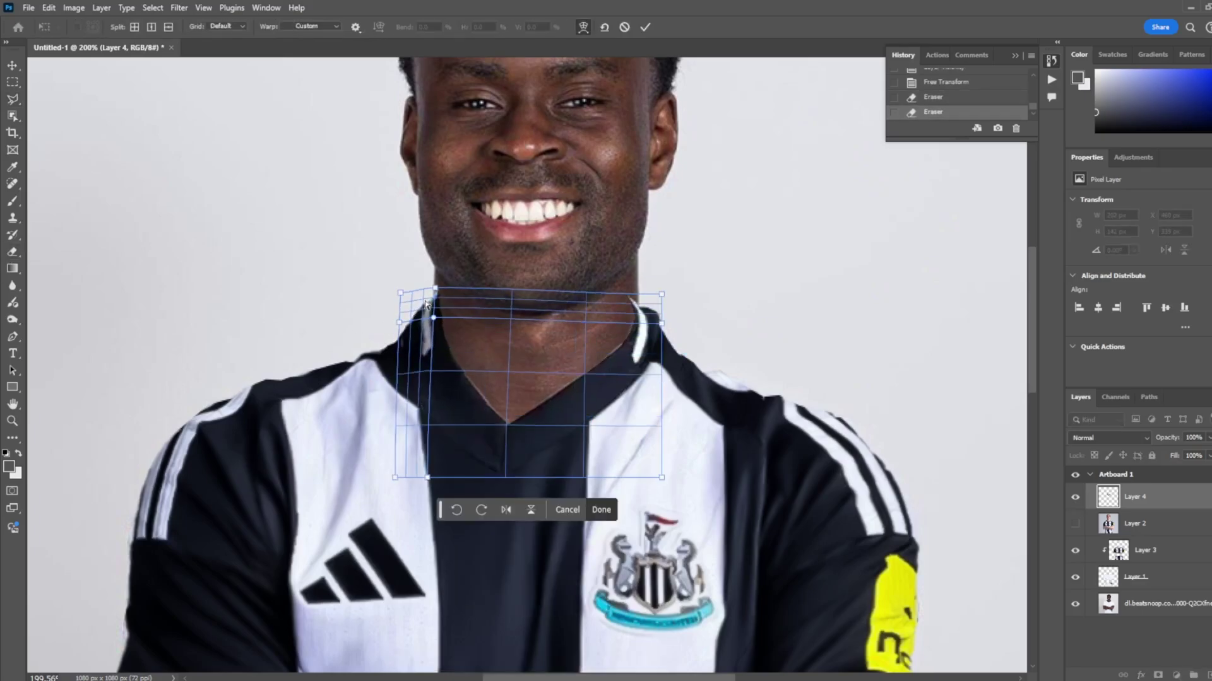
key("Return")
key("ctrl+z")
right_click(556, 494)
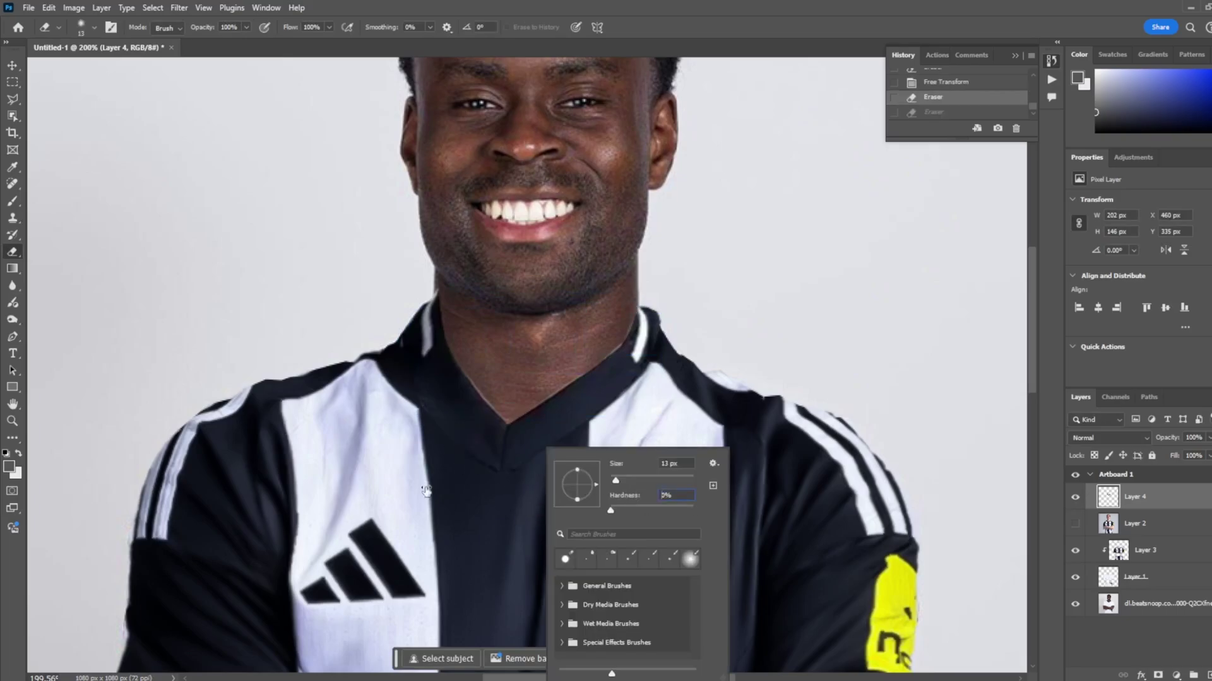
key("Escape")
key("ctrl+0")
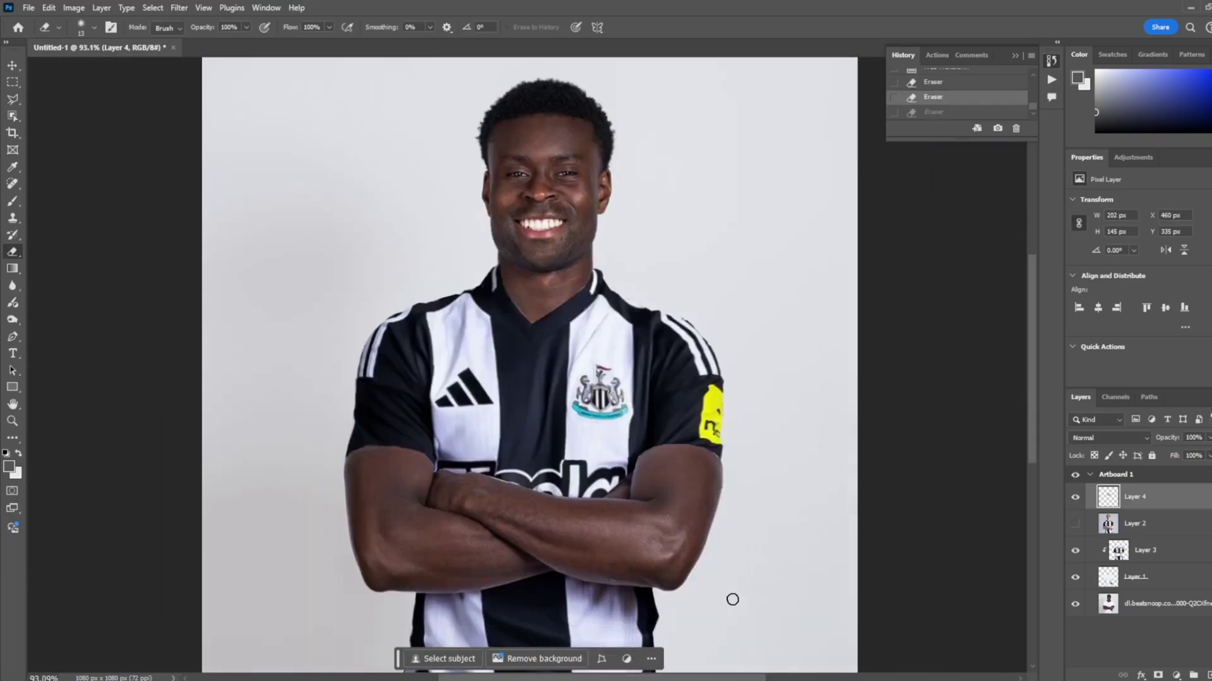
- Select the layer to retouch, undo the spot-healing stroke, and compare layer visibility
key("v")
left_click(482, 473)
scroll(481, 473, "up", 5)
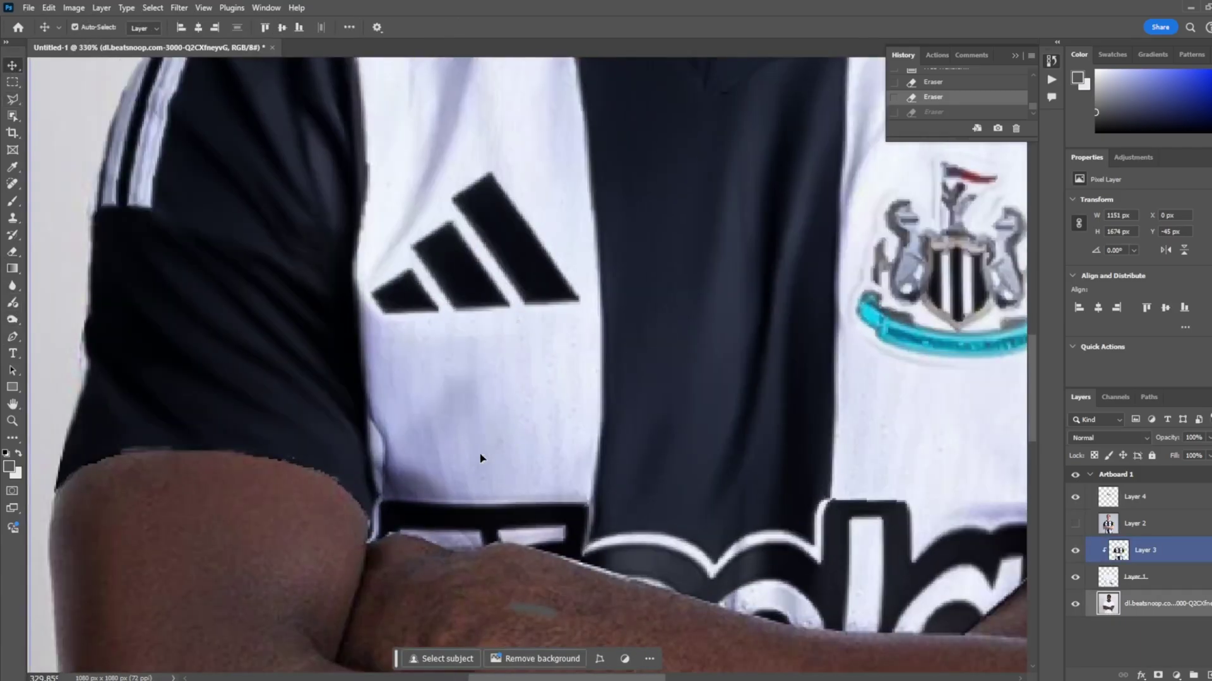
key("ctrl+z")
key("alt+bracketleft")
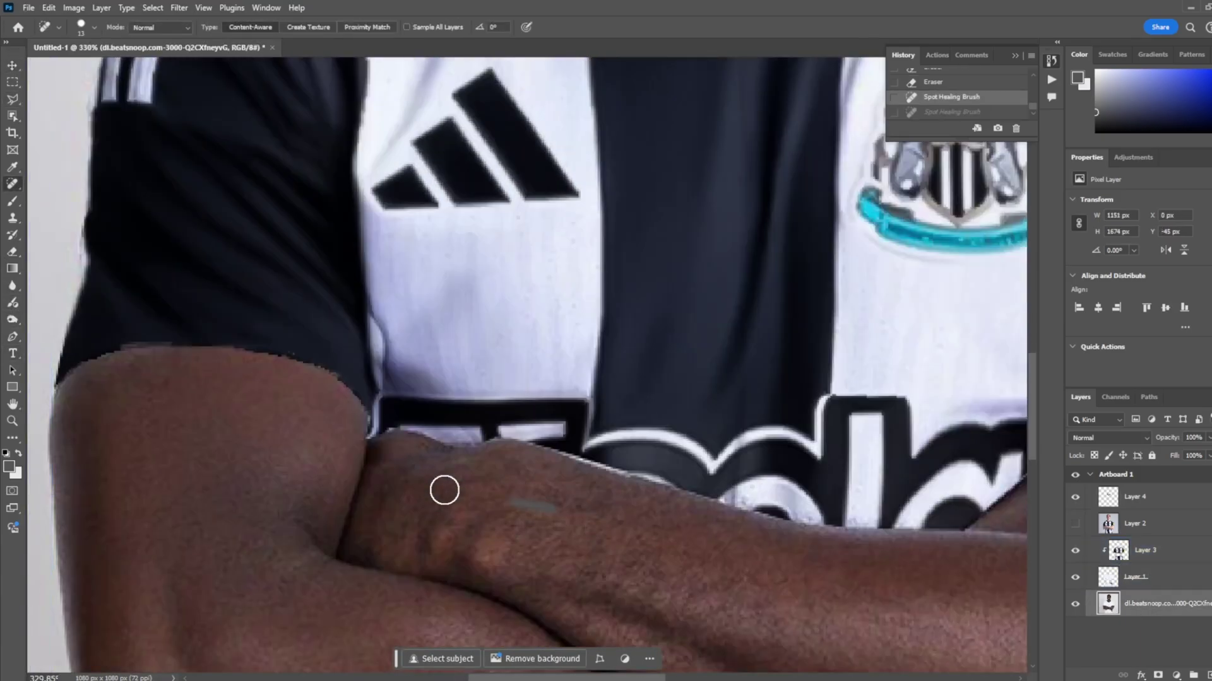
key("v")
key("alt+bracketright")
key("ctrl+comma")
key("ctrl+comma")
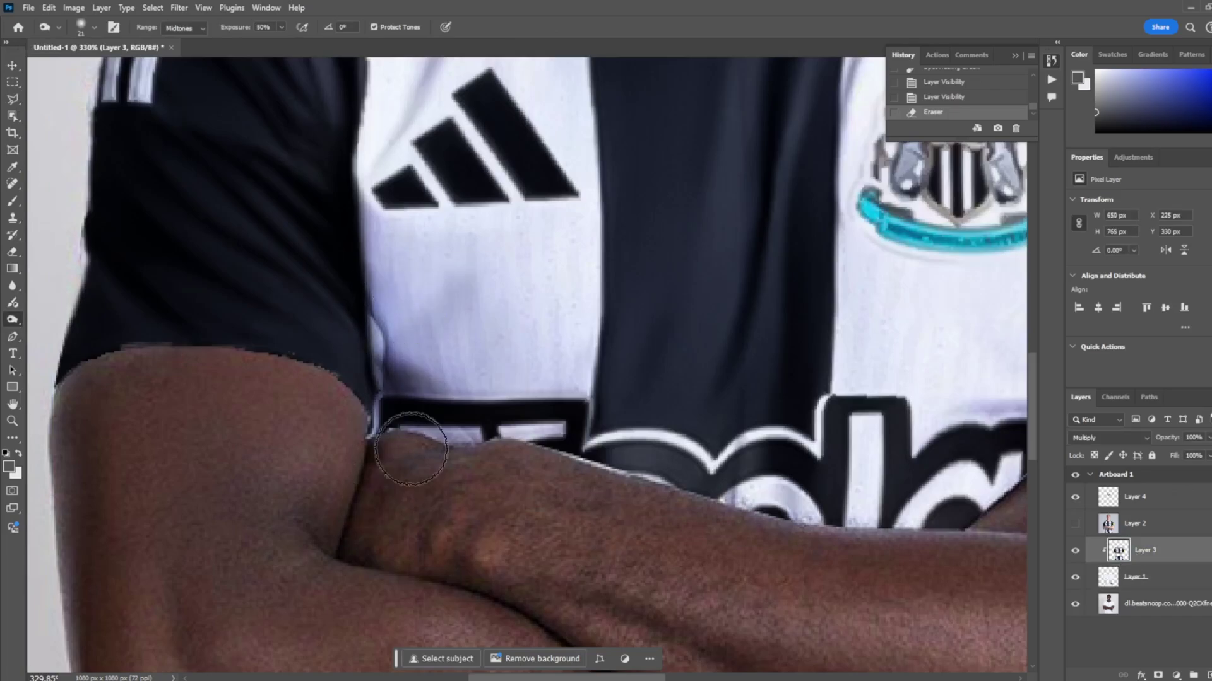
- Burn shadows into the jersey where the crossed arms meet it, using a smaller brush
left_click(411, 449)
scroll(380, 419, "down", 2)
scroll(411, 432, "down", 10)
key("bracketleft")
key("bracketleft")
key("bracketleft")
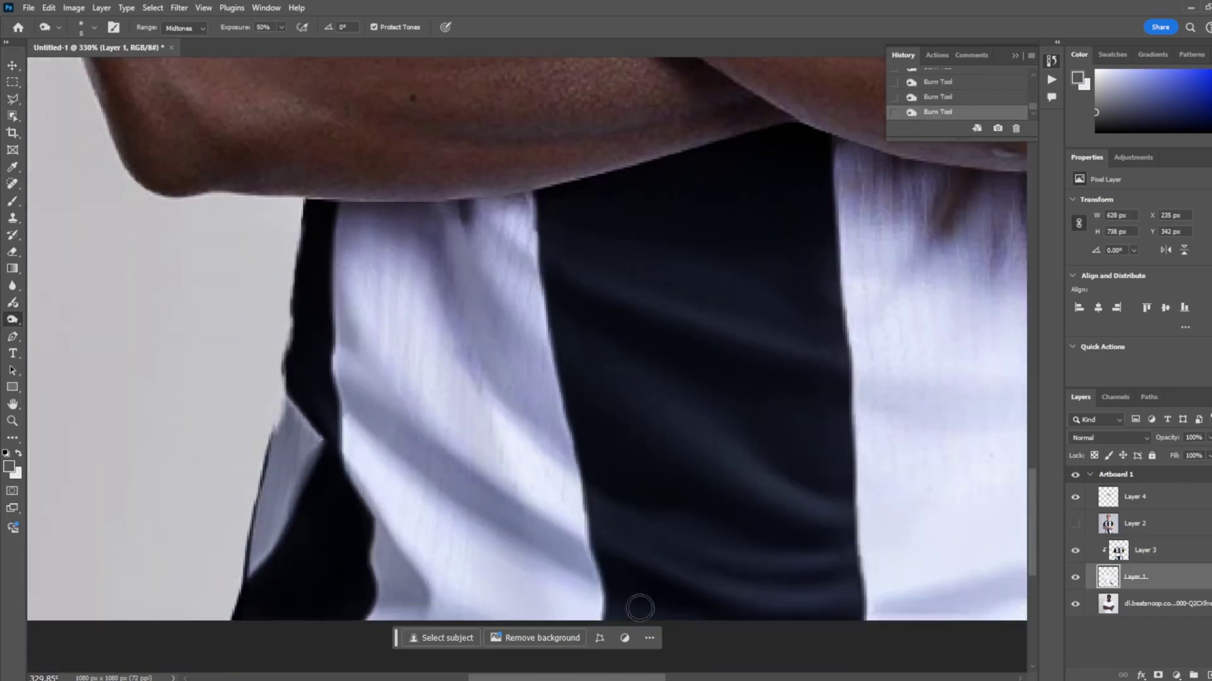
scroll(767, 510, "right", 3)
left_click(976, 413)
scroll(676, 419, "down", 2)
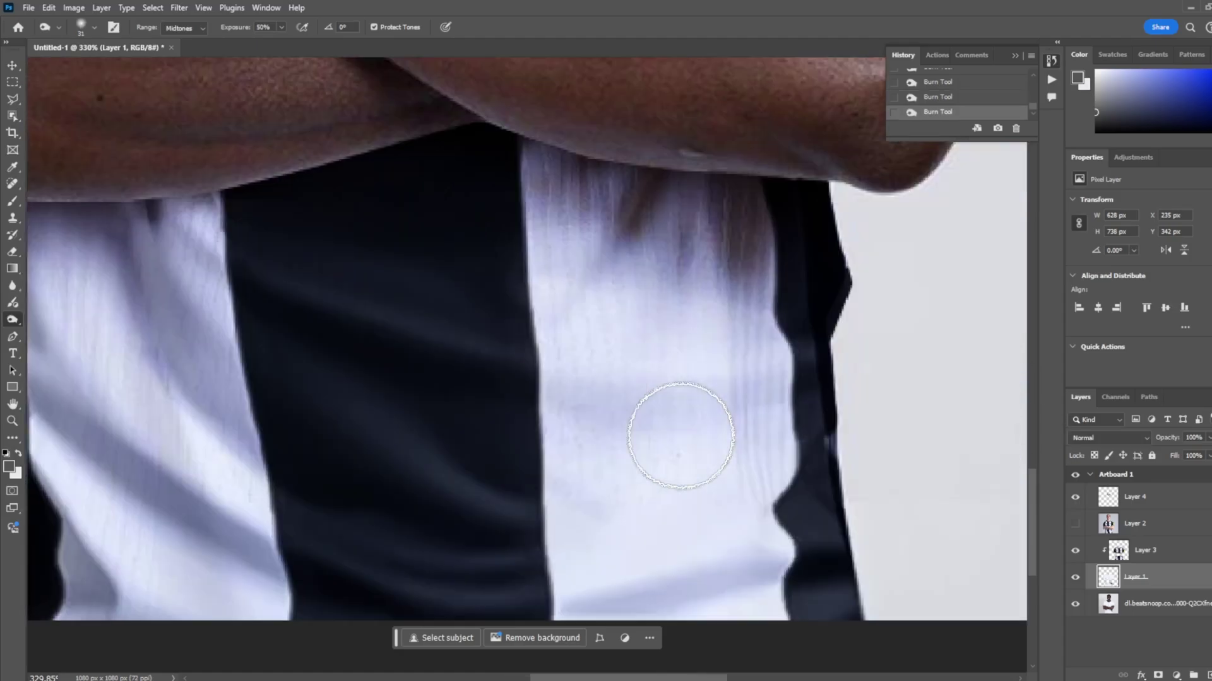
left_click_drag(668, 229, 488, 197)
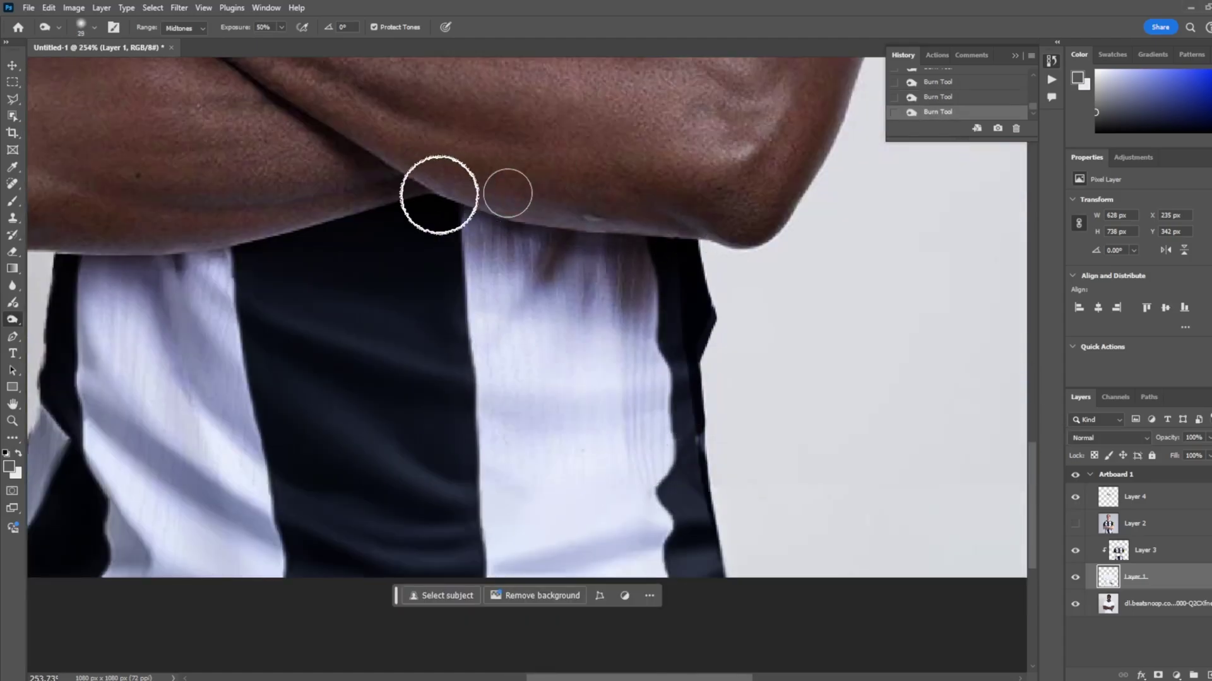
scroll(711, 279, "down", 2)
scroll(590, 353, "up", 2)
scroll(696, 297, "up", 3)
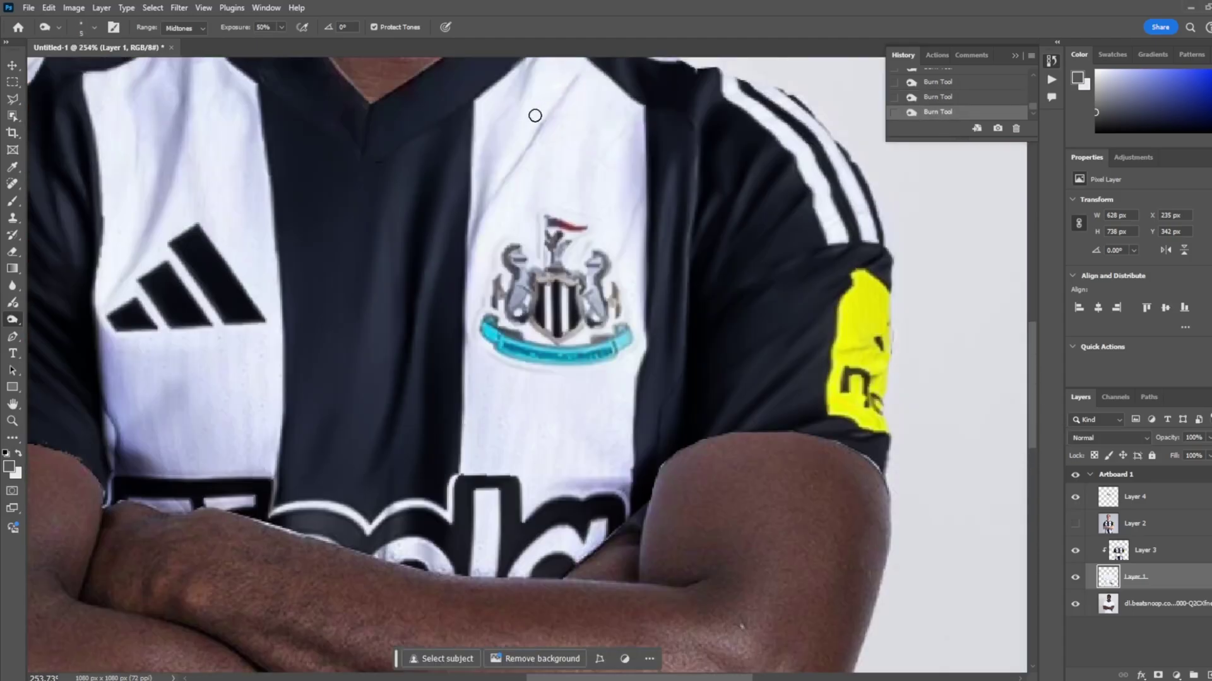
scroll(476, 194, "up", 8)
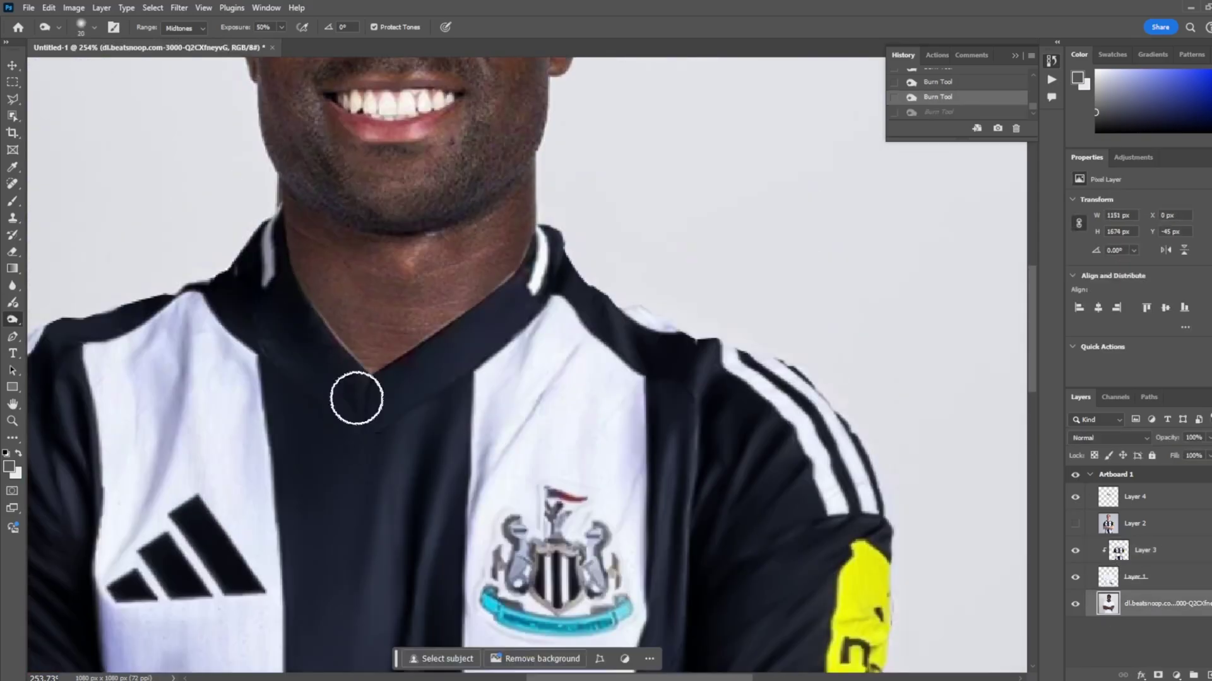
scroll(303, 340, "down", 2)
scroll(290, 306, "down", 2)
scroll(289, 306, "down", 1)
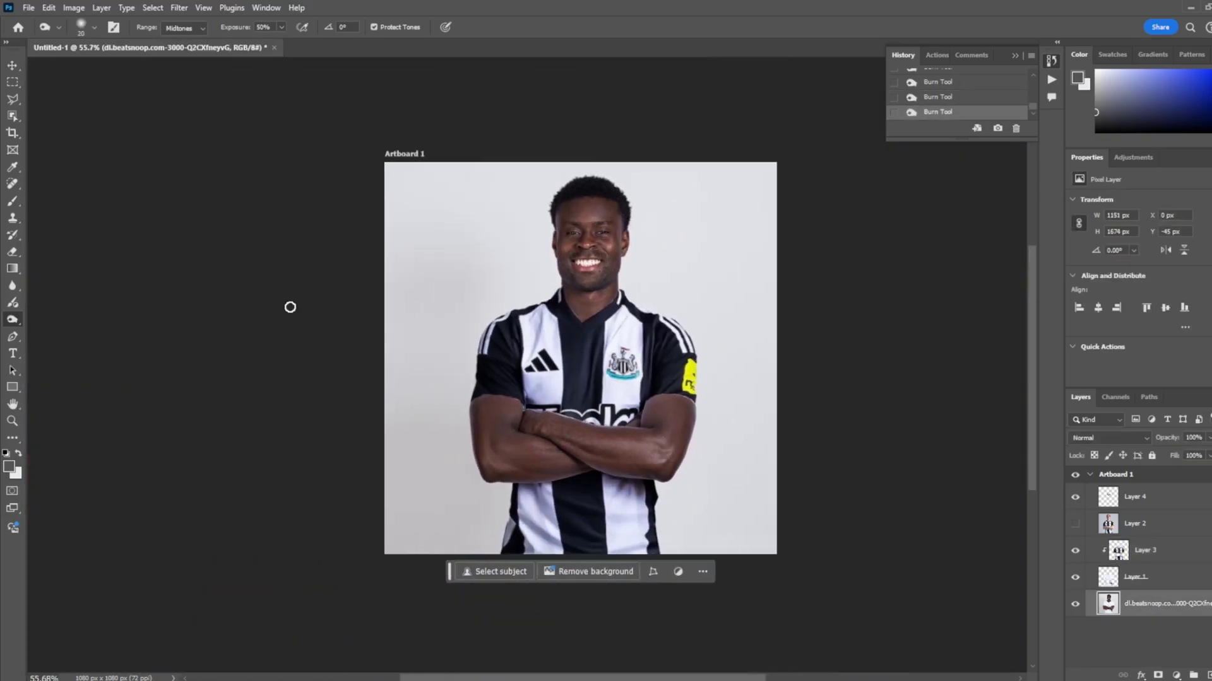
scroll(678, 344, "up", 8)
scroll(679, 344, "down", 3)
key("ctrl+t")
- Warp the collar patch on Layer 4 to follow the V-neck
right_click(519, 152)
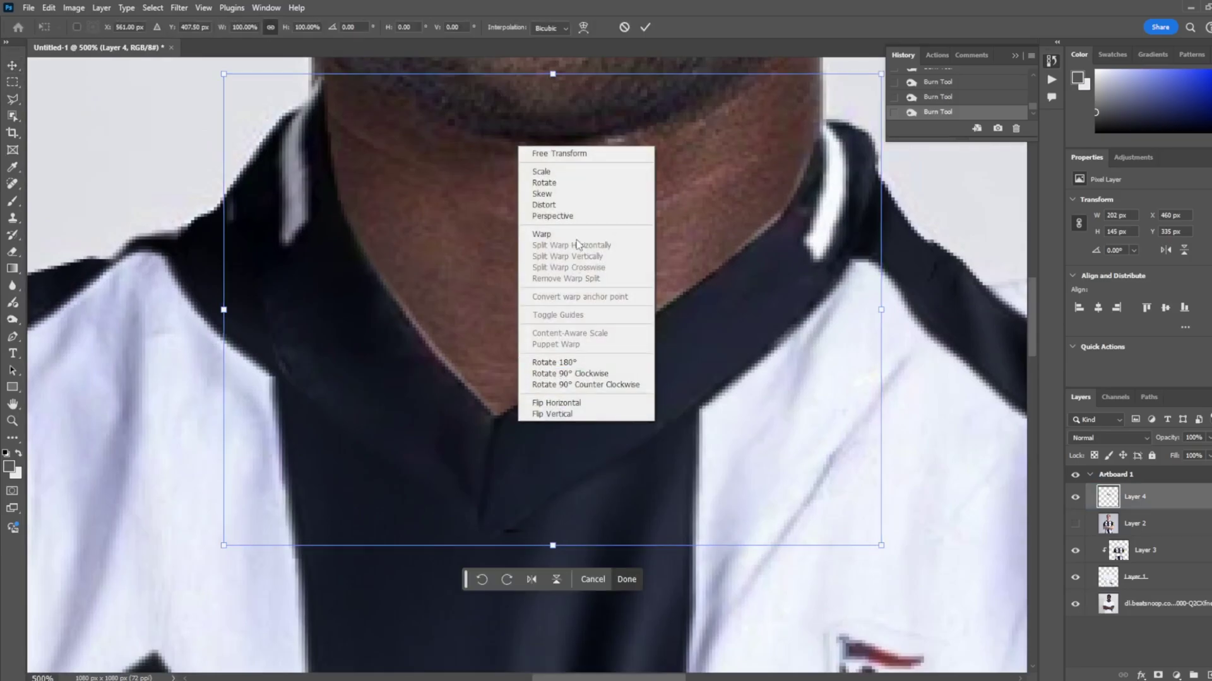
left_click(549, 240)
left_click_drag(883, 224, 880, 230)
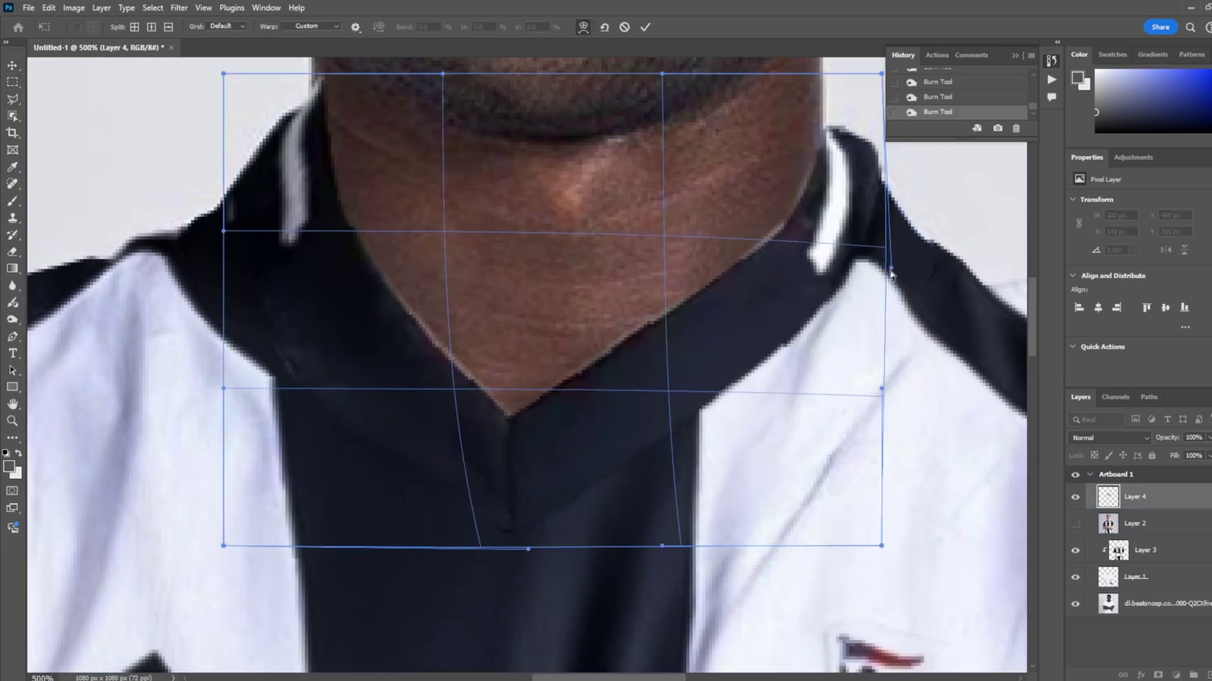
key("Return")
- Erase the excess edges of the collar patch
key("e")
left_click_drag(347, 466, 406, 521)
scroll(406, 520, "down", 2)
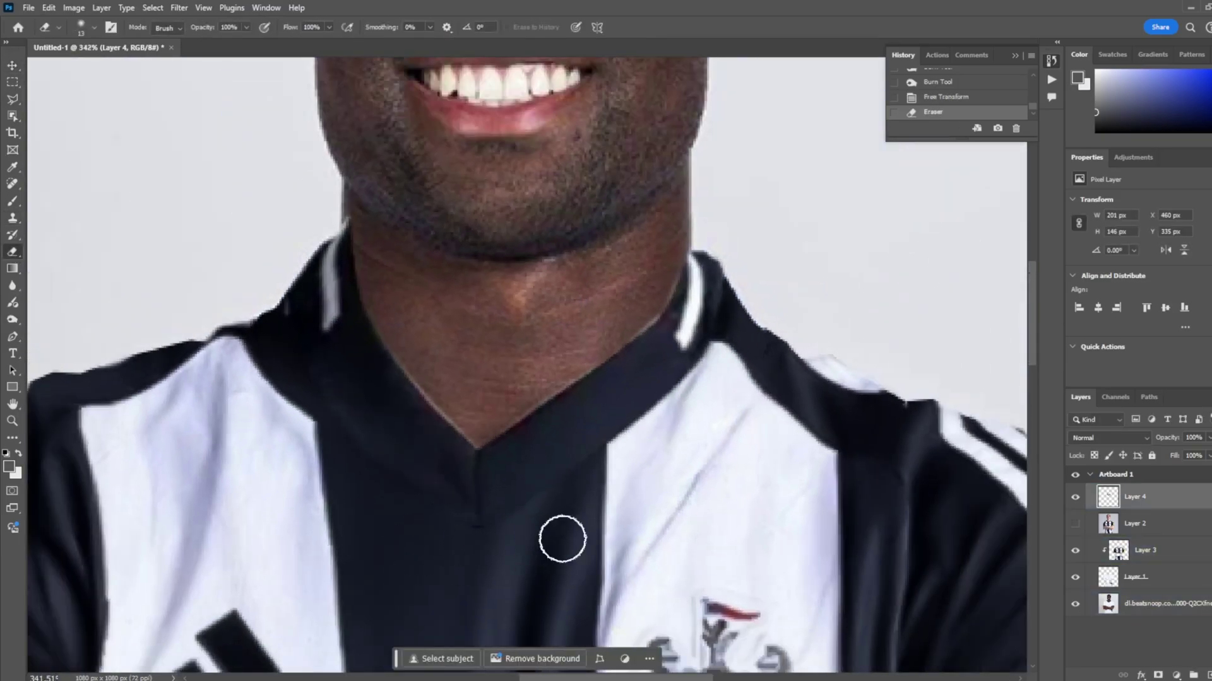
scroll(562, 539, "up", 5)
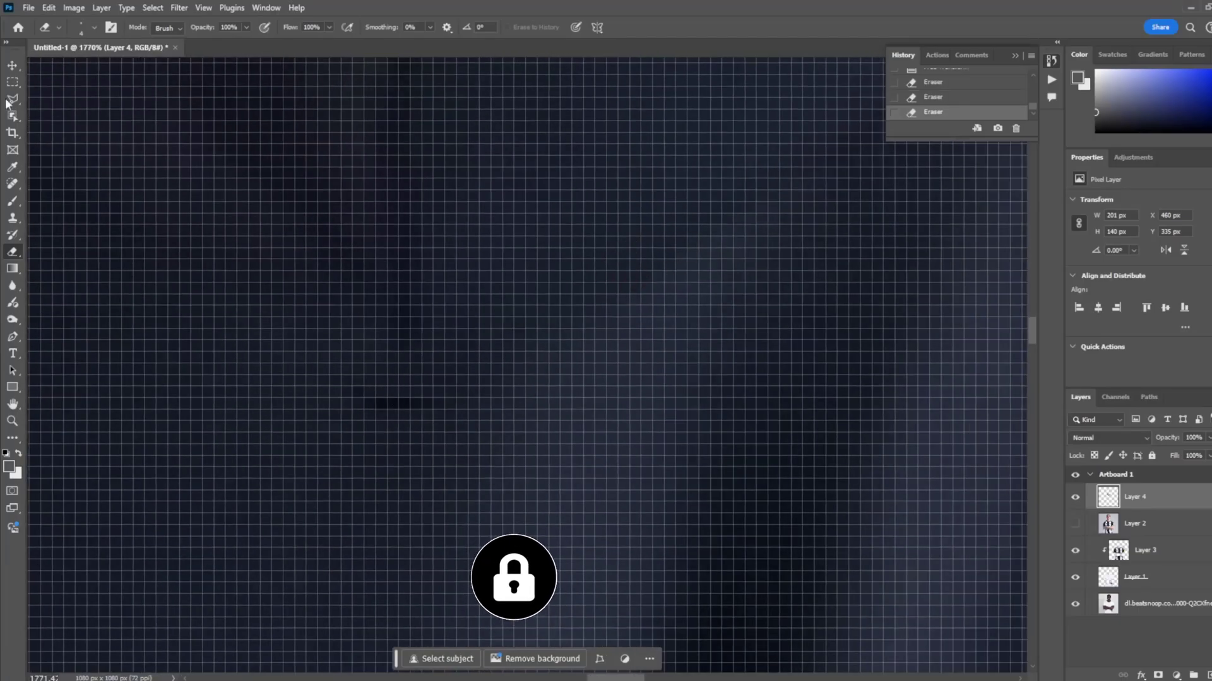
key("ctrl+t")
left_click_drag(514, 578, 19, 60)
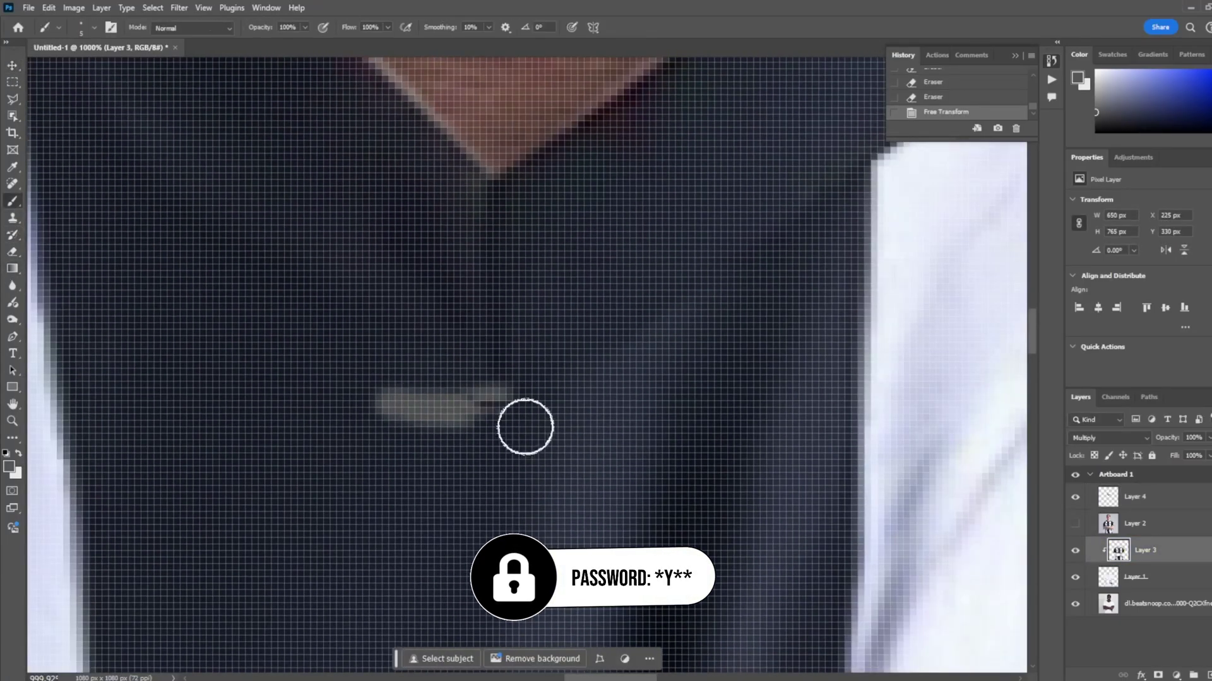
- Sample the jersey's dark navy and paint over the grey smudge on Layer 3
left_click(525, 427, "alt")
left_click_drag(385, 407, 558, 400)
scroll(445, 387, "down", 10)
scroll(648, 480, "down", 5)
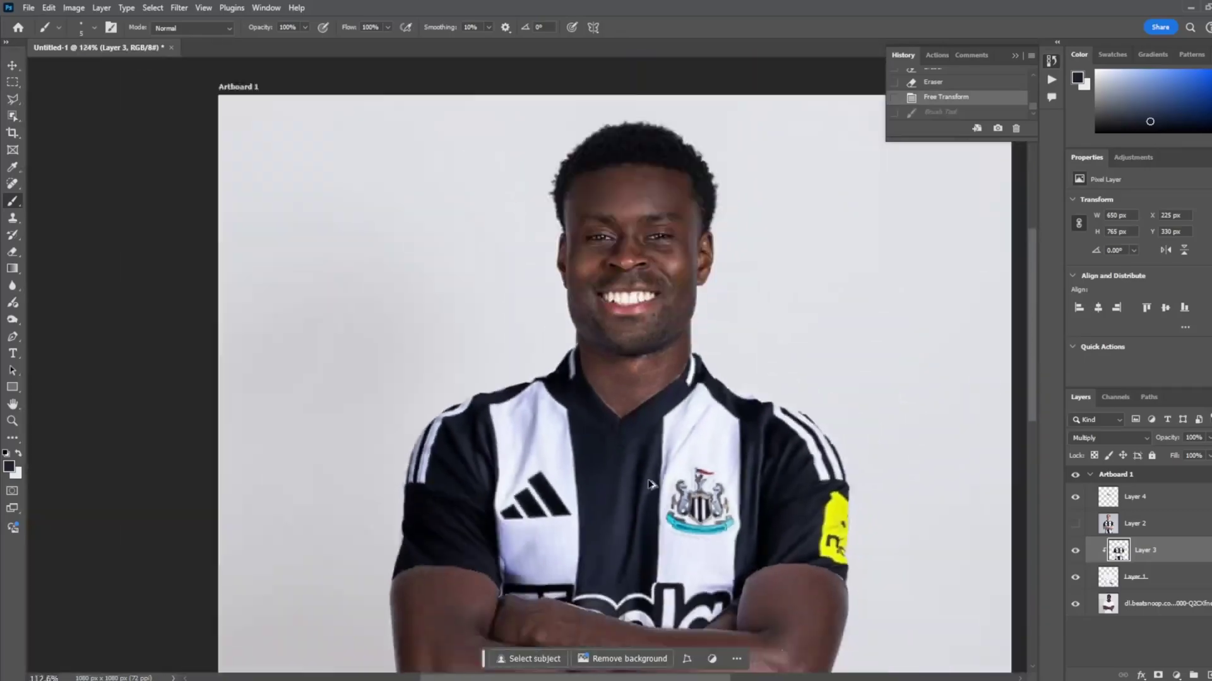
scroll(648, 481, "up", 1)
scroll(648, 481, "down", 1)
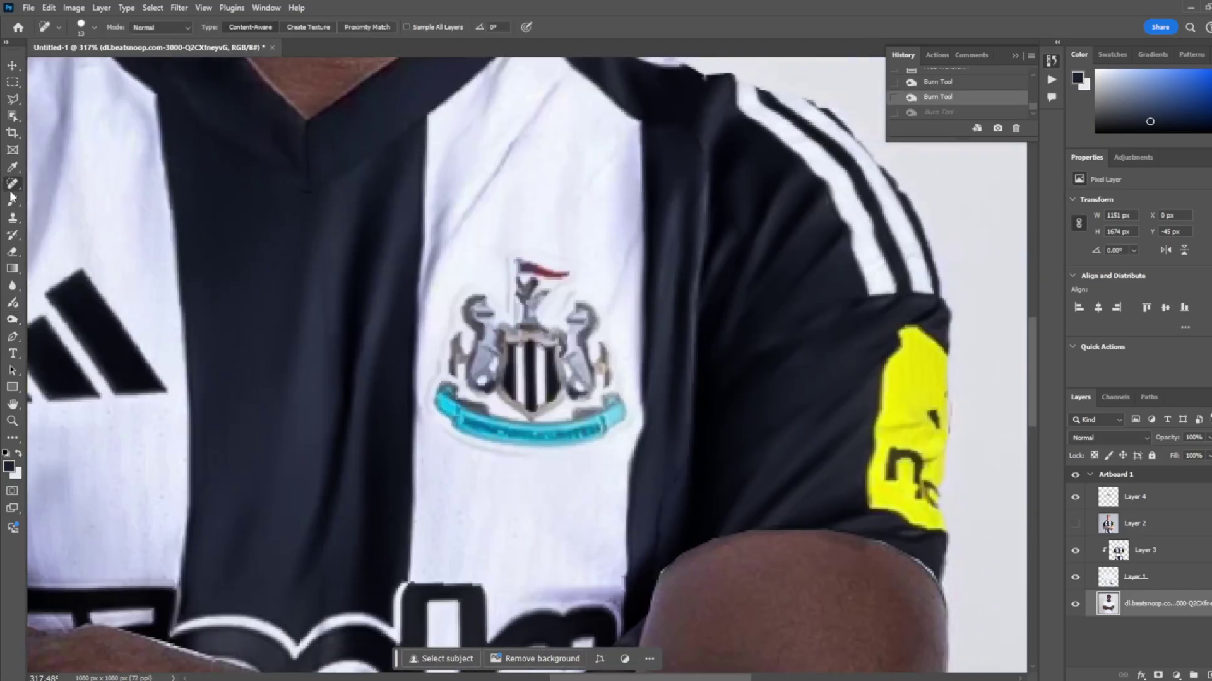
- Brush along the sleeve edge by the shoulder on Layer 1, undoing the stray dark strokes
scroll(690, 449, "up", 1)
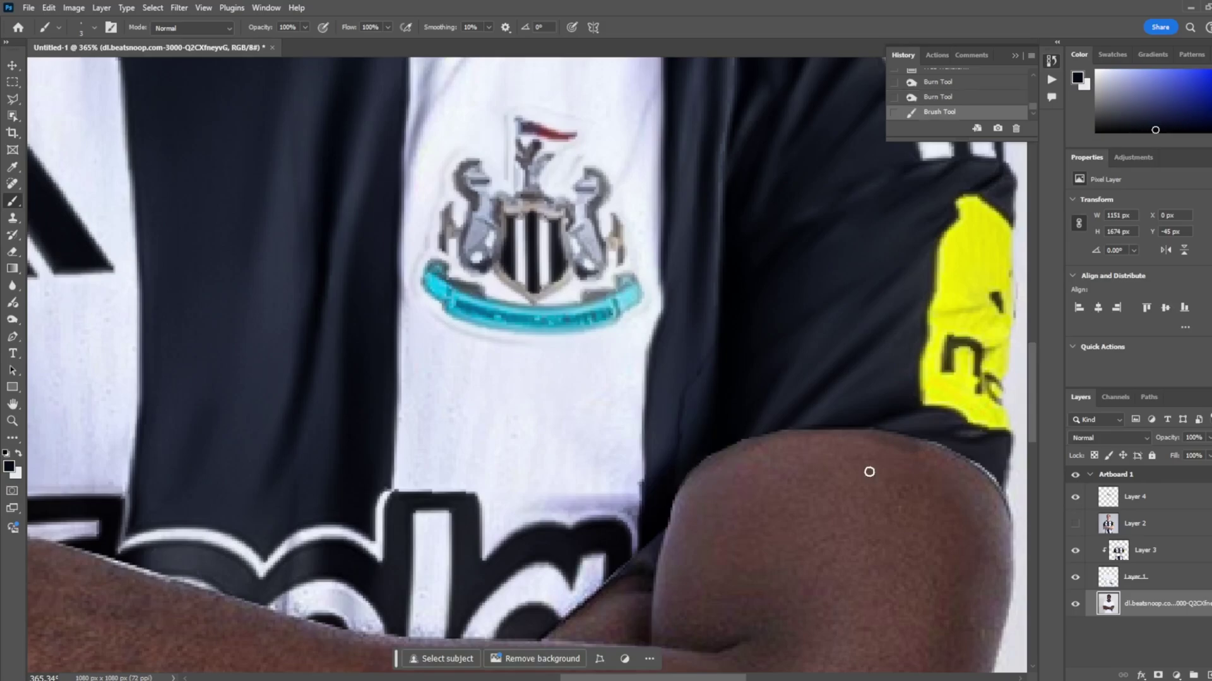
scroll(868, 472, "right", 3)
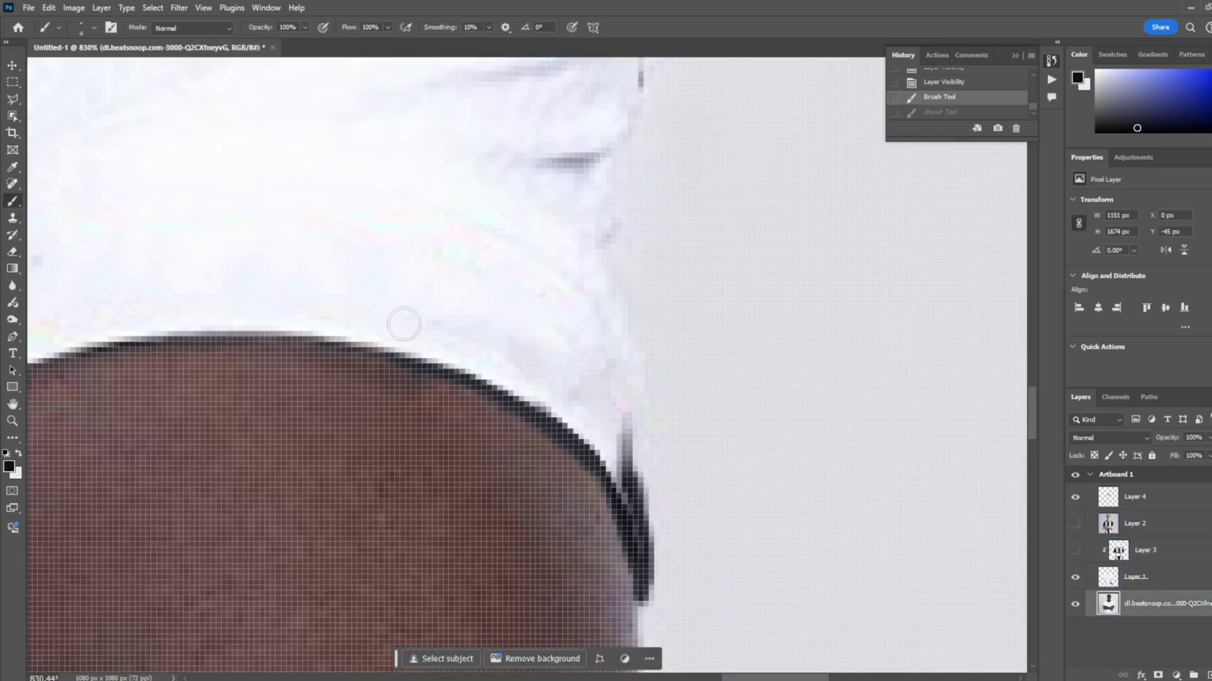
key("ctrl+z")
left_click_drag(618, 454, 631, 527)
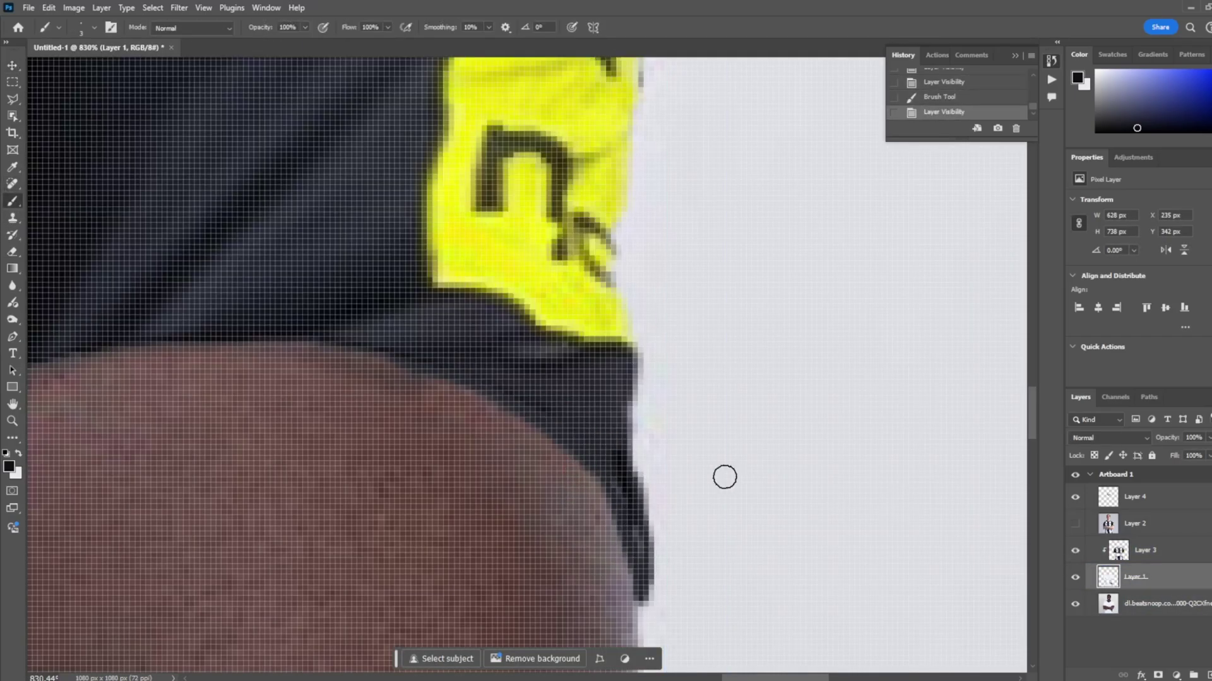
left_click(647, 565)
scroll(631, 505, "down", 3)
scroll(881, 600, "down", 3)
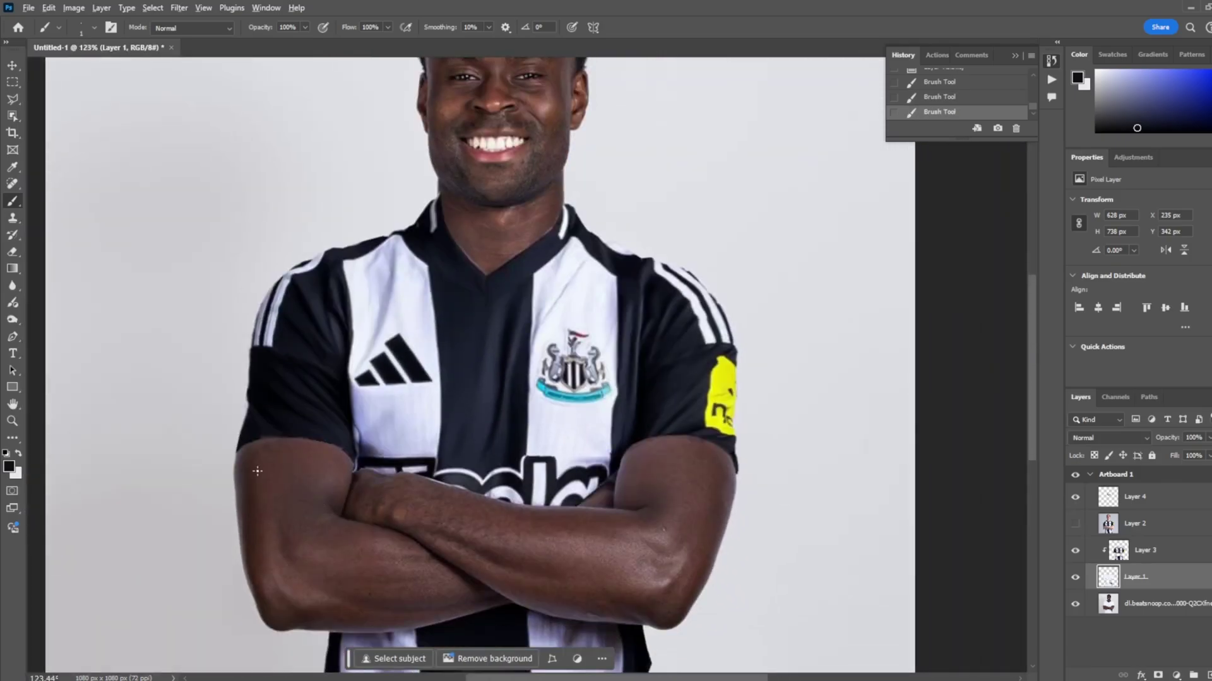
scroll(259, 473, "up", 4)
left_click_drag(196, 418, 180, 447)
key("ctrl+z")
scroll(210, 423, "up", 2)
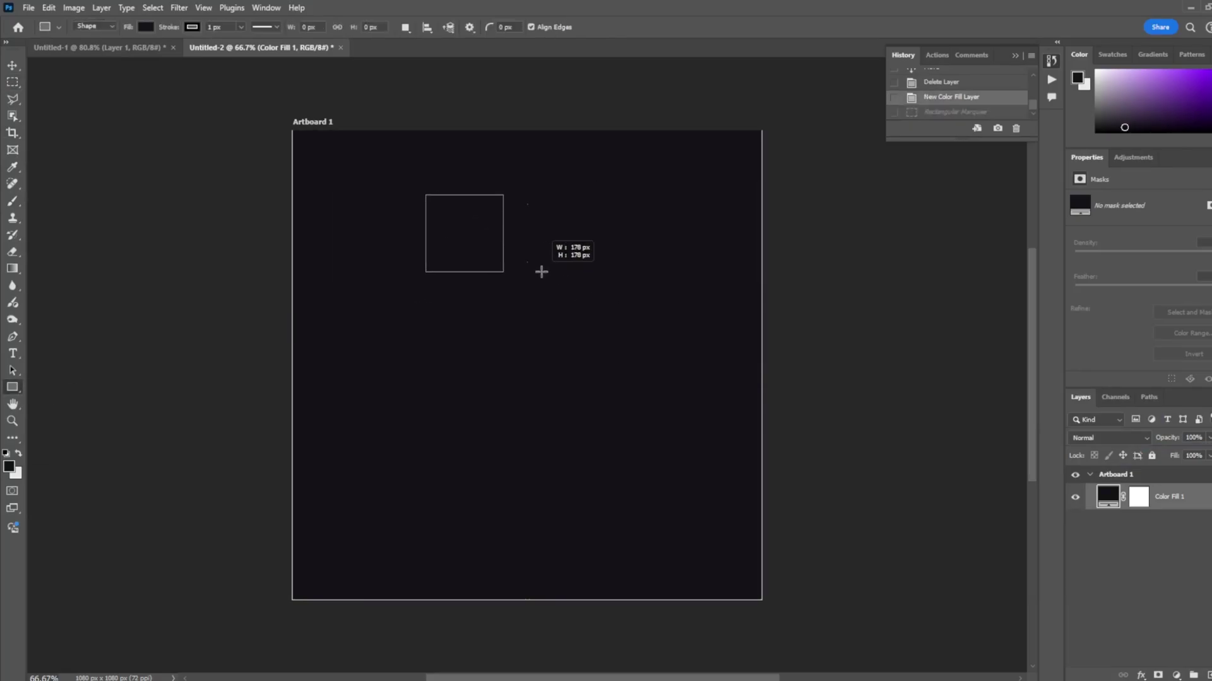
- Make the dark rectangle about 294 px wide, turn the background grey, and move the rectangle near the top
left_click_drag(501, 233, 557, 233)
left_click(657, 292)
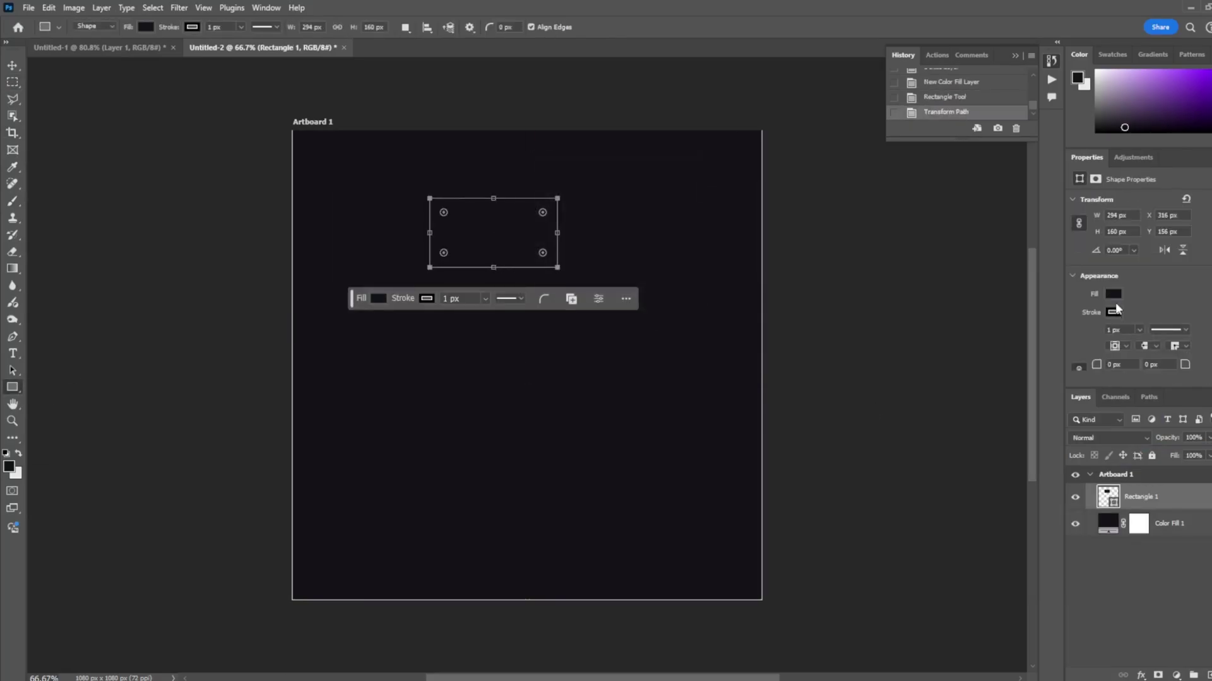
left_click(1113, 294)
left_click(1103, 527)
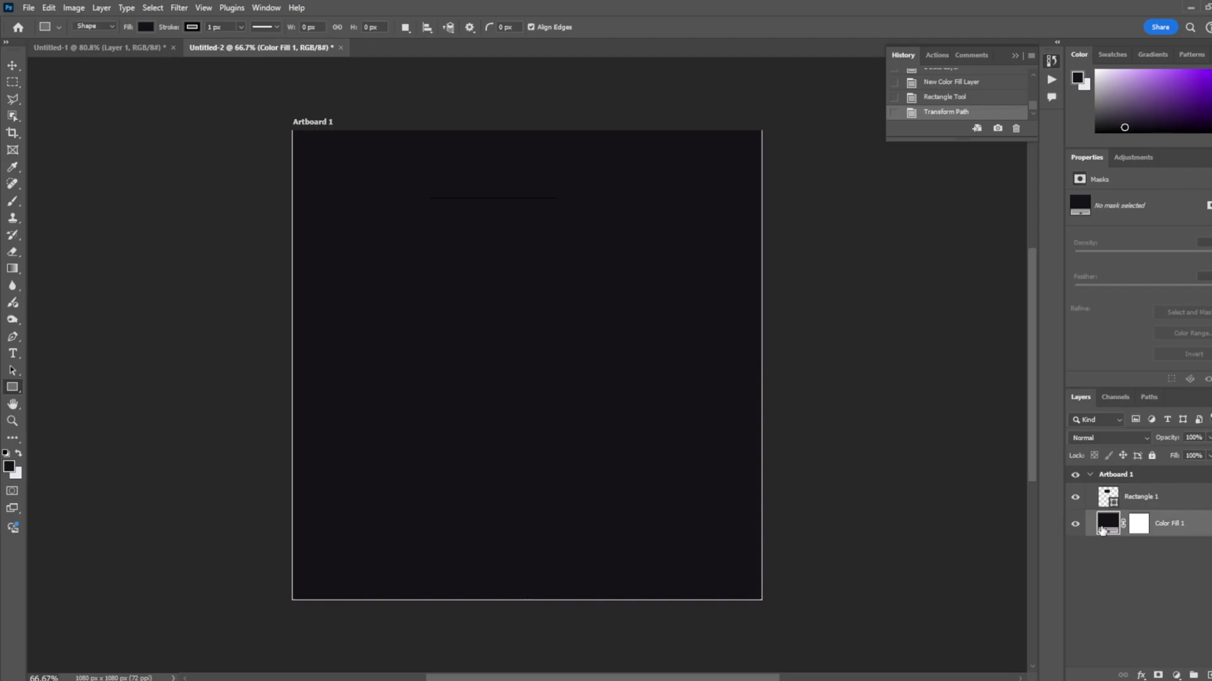
double_click(1103, 530)
left_click(749, 154)
key("ctrl+t")
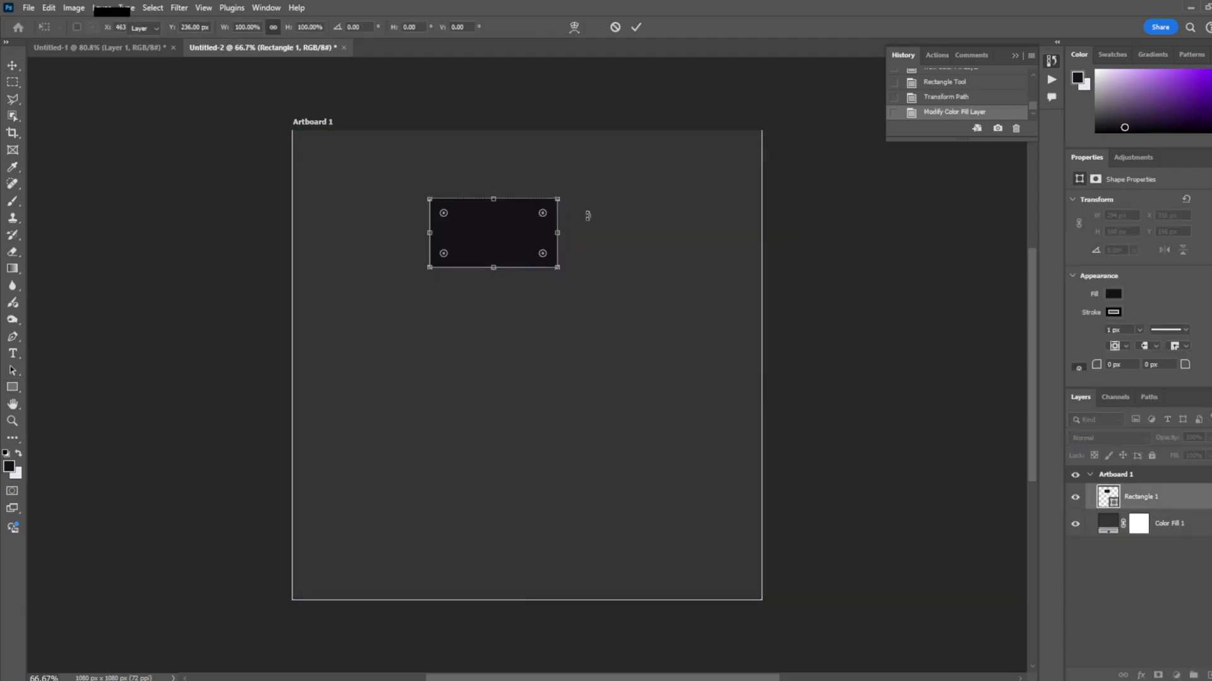
left_click_drag(486, 252, 530, 203)
key("Return")
- Place the Adidas logo and centre it on the dark rectangle
left_click_drag(603, 394, 652, 379)
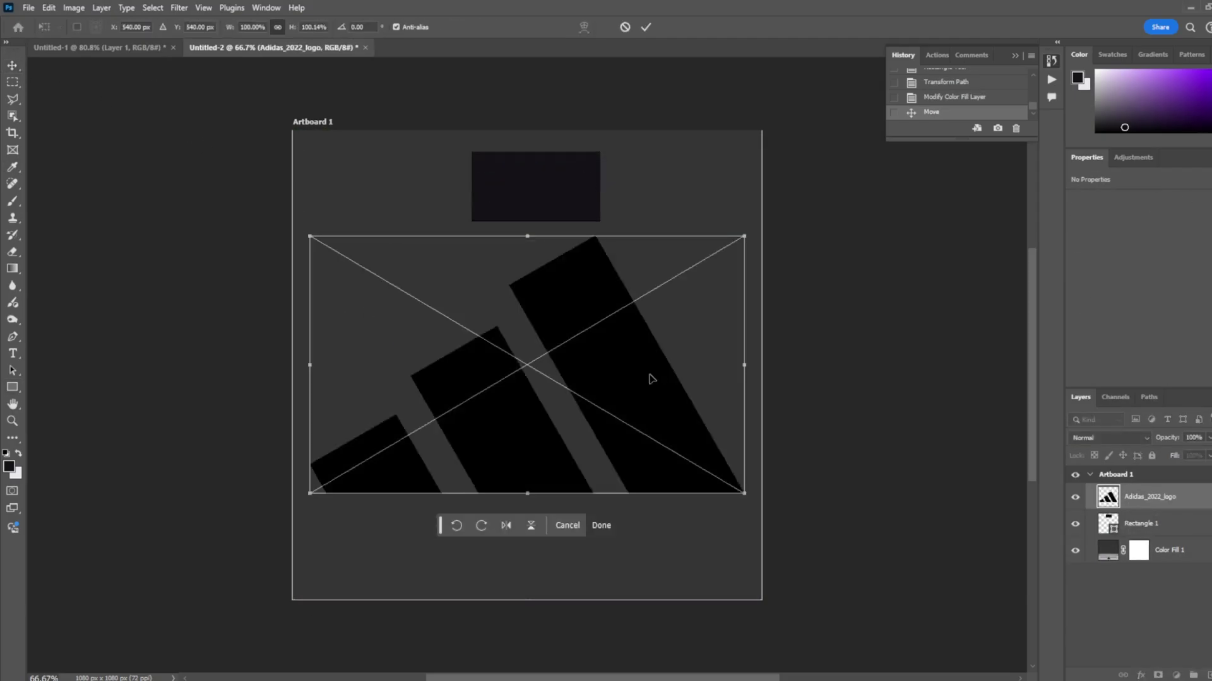
left_click(1107, 523, "ctrl")
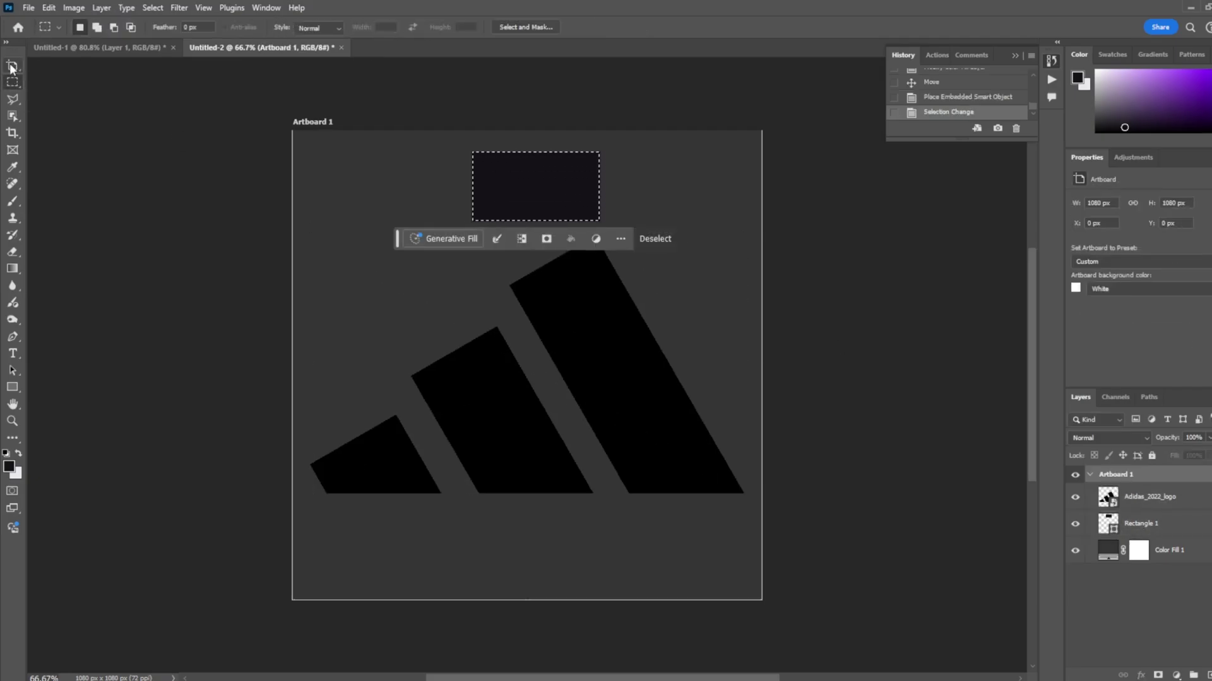
left_click(197, 27)
left_click(282, 27)
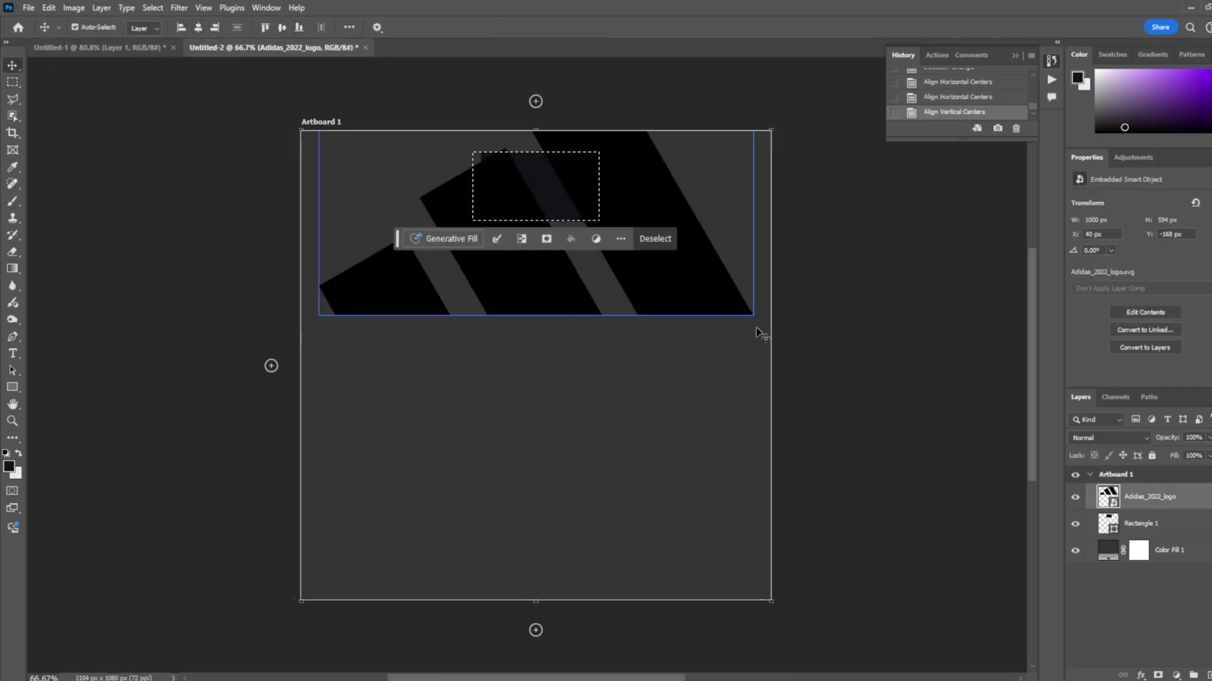
key("ctrl+d")
- Shrink the Adidas logo to fit inside the rectangle and start a white Color Overlay on it
key("ctrl+t")
left_click_drag(750, 59, 600, 154)
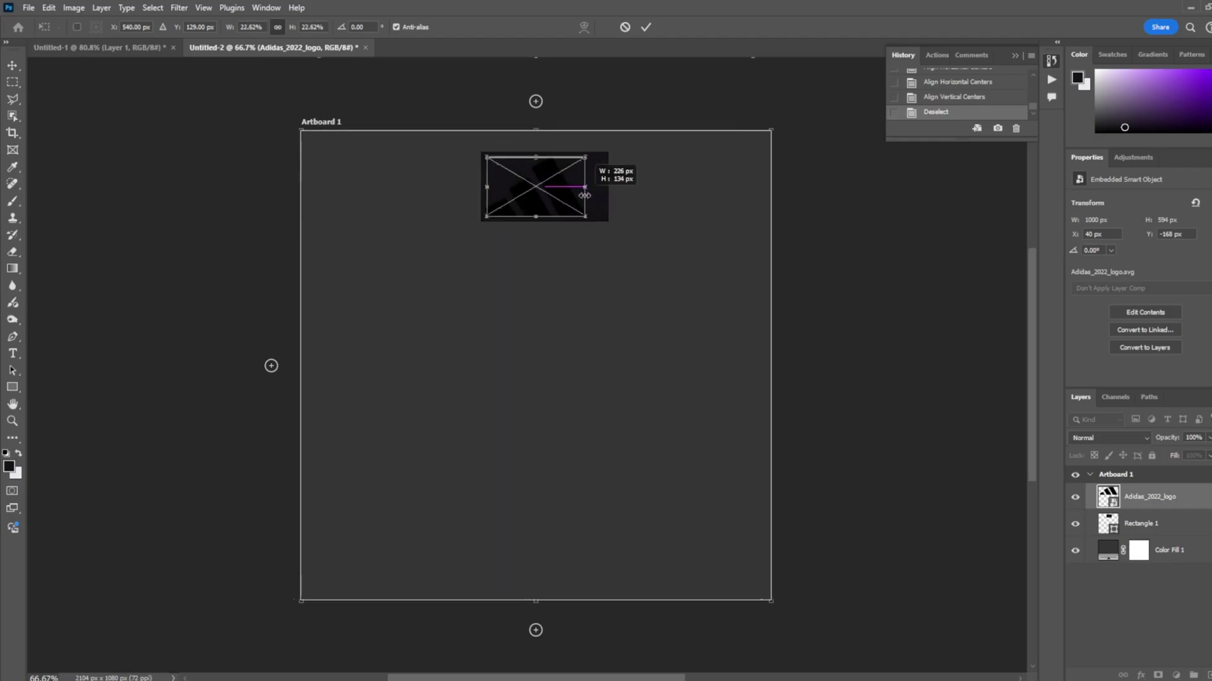
key("Return")
key("m")
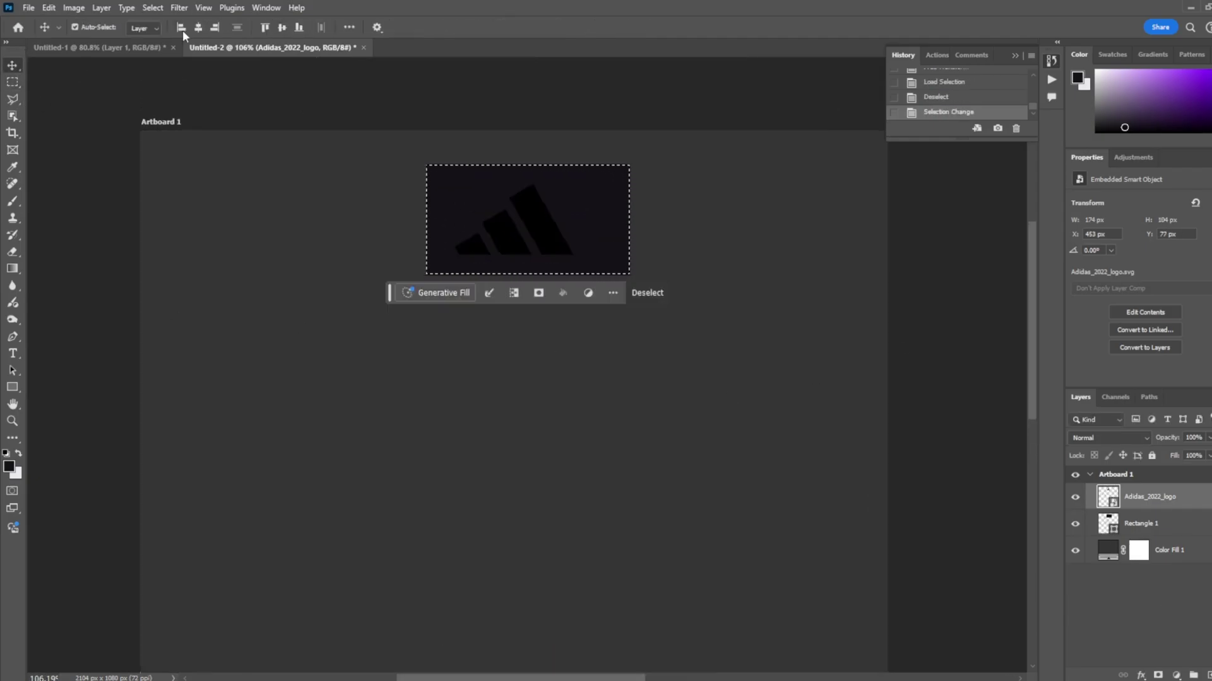
double_click(1203, 500)
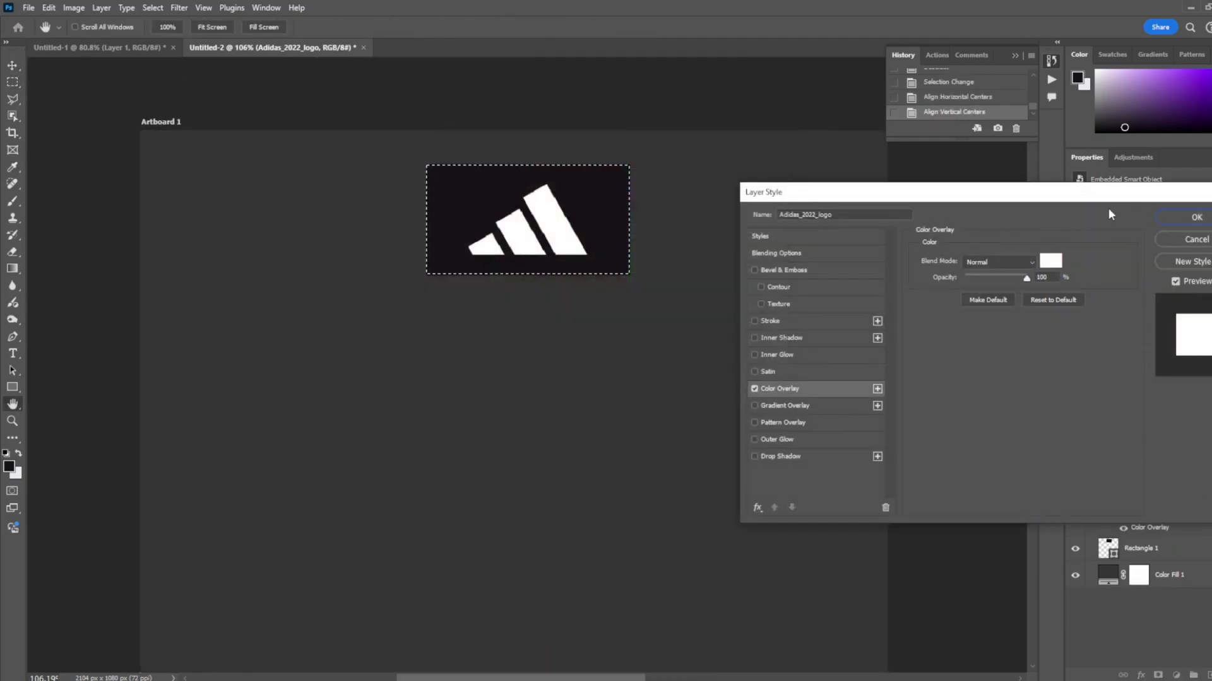
- Confirm the Adidas logo's white overlay and duplicate the rectangle below it
key("v")
left_click(628, 270)
left_click_drag(628, 270, 628, 413)
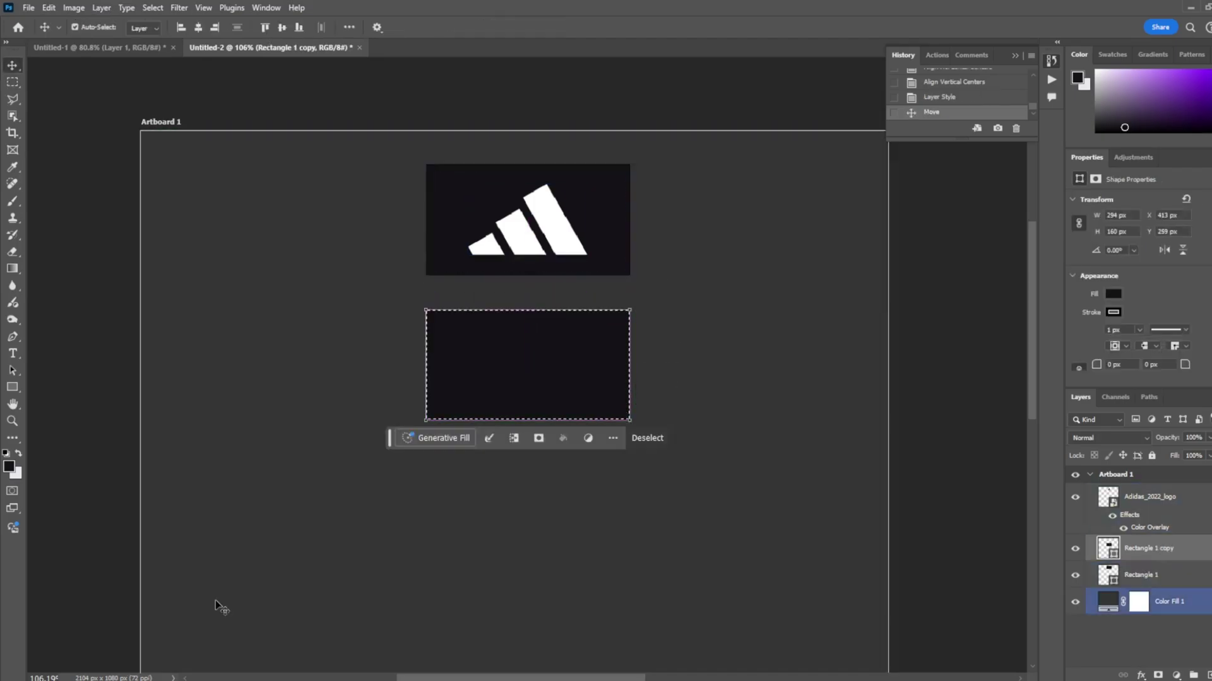
- Place the Carling logo and fill the lower rectangle white
left_click_drag(869, 328, 527, 365)
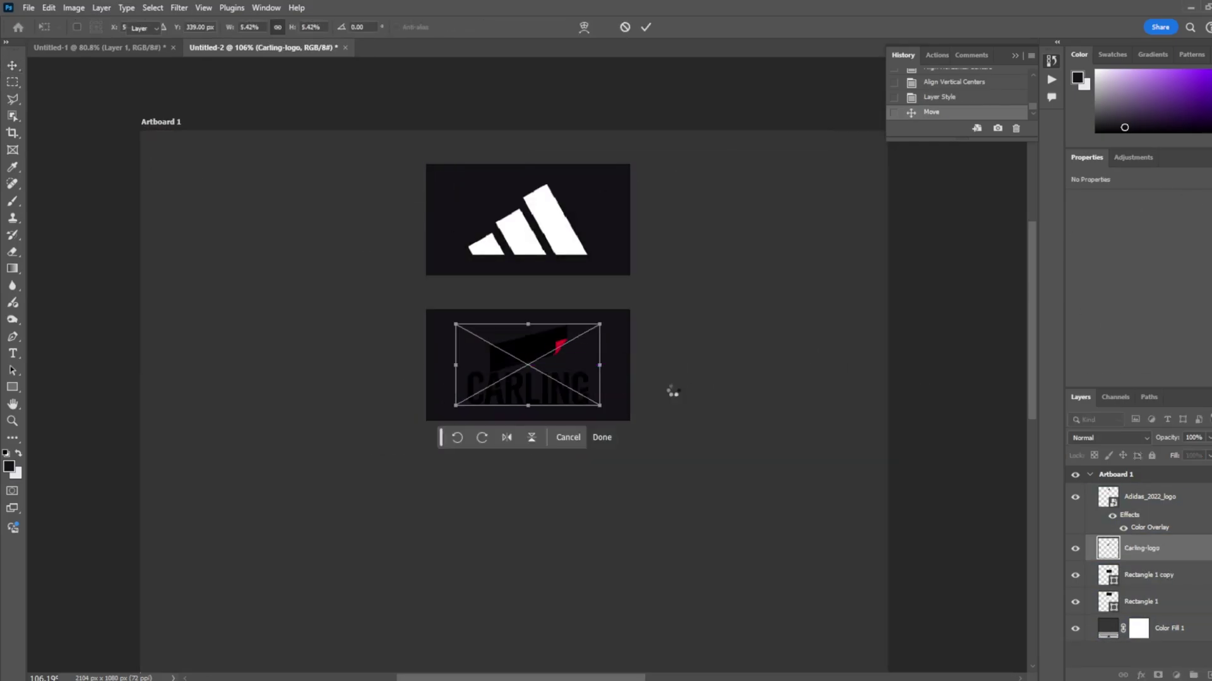
key("Return")
left_click(1113, 295)
left_click(1101, 316)
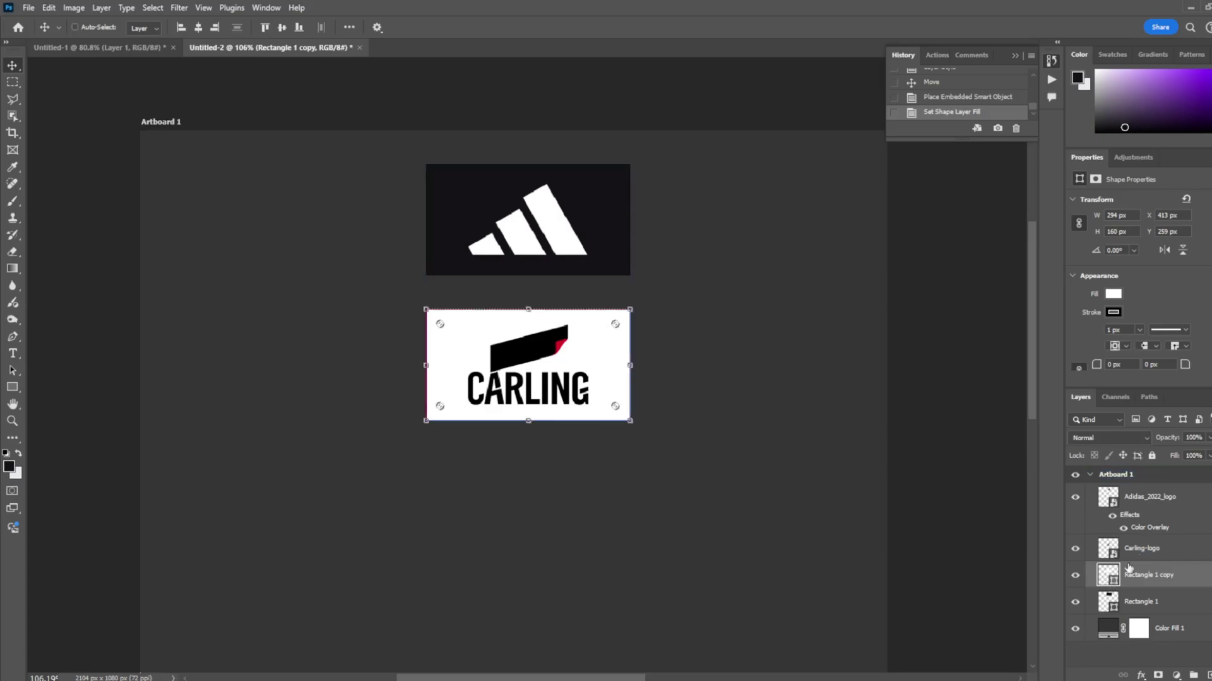
- Centre the Carling logo vertically and horizontally in its white box
left_click(1107, 575, "ctrl")
key("ctrl+d")
left_click(16, 79)
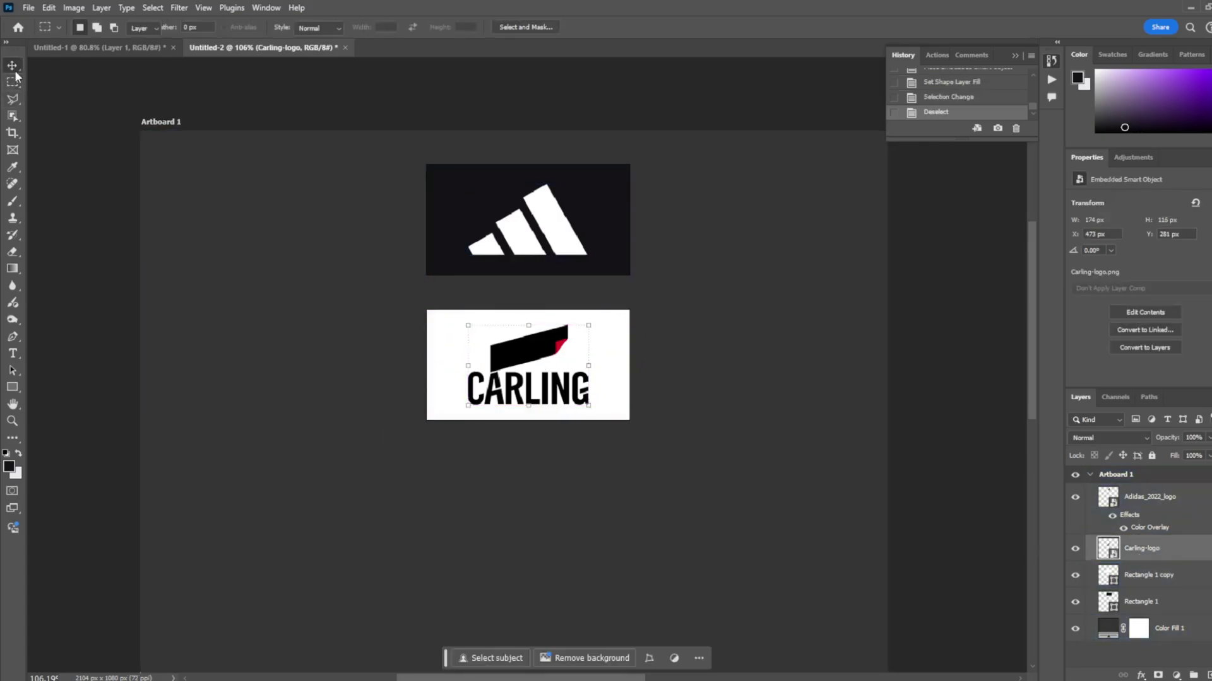
double_click(1154, 575)
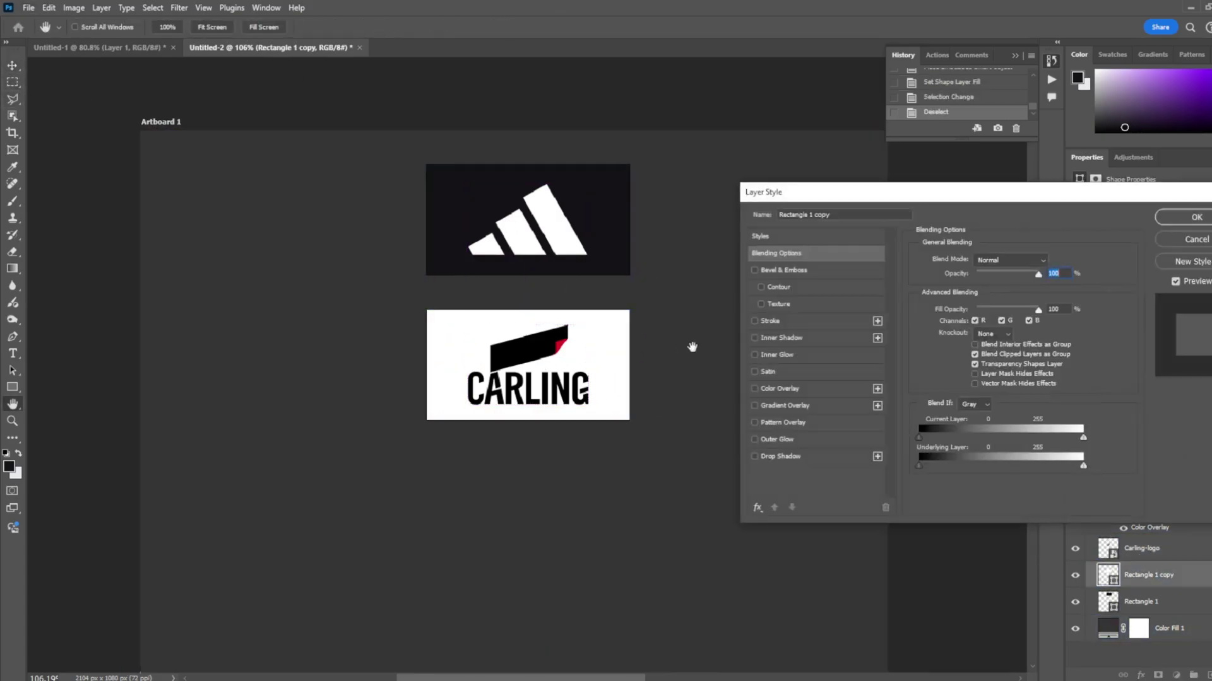
key("Escape")
left_click(1107, 575, "ctrl")
left_click(74, 27)
left_click(282, 28)
left_click(198, 27)
key("ctrl+d")
- Duplicate the white box below the Carling logo as a third panel
key("m")
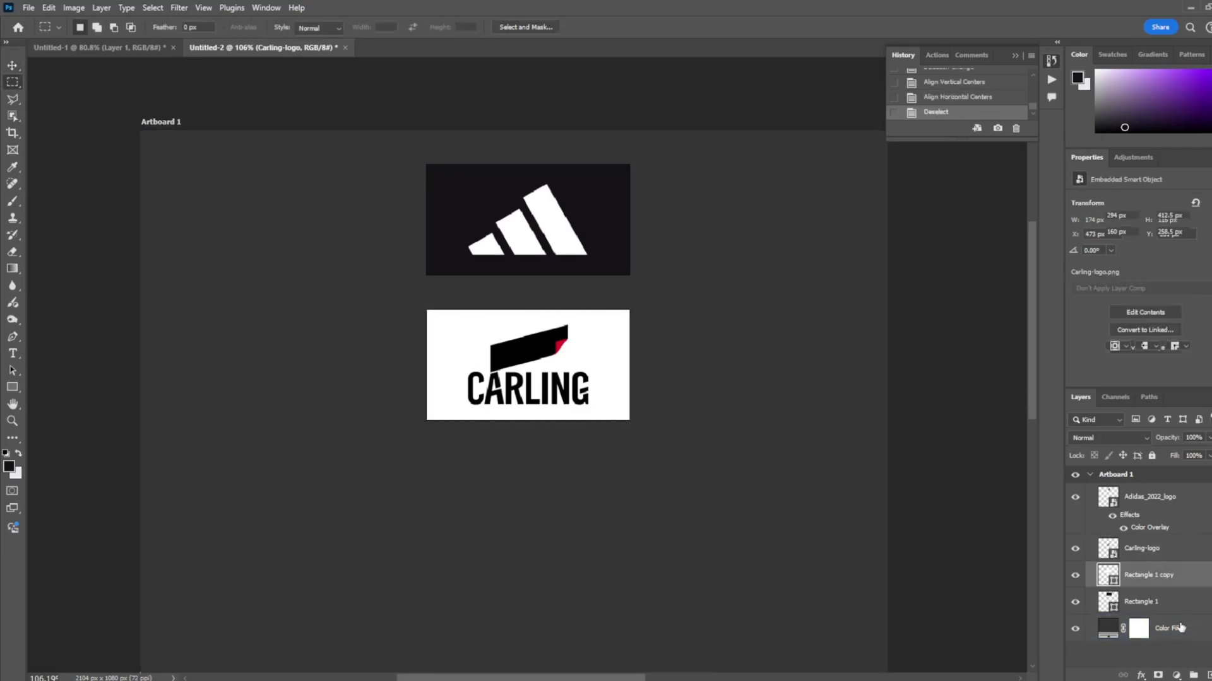
left_click(1140, 601)
left_click_drag(638, 196, 638, 487)
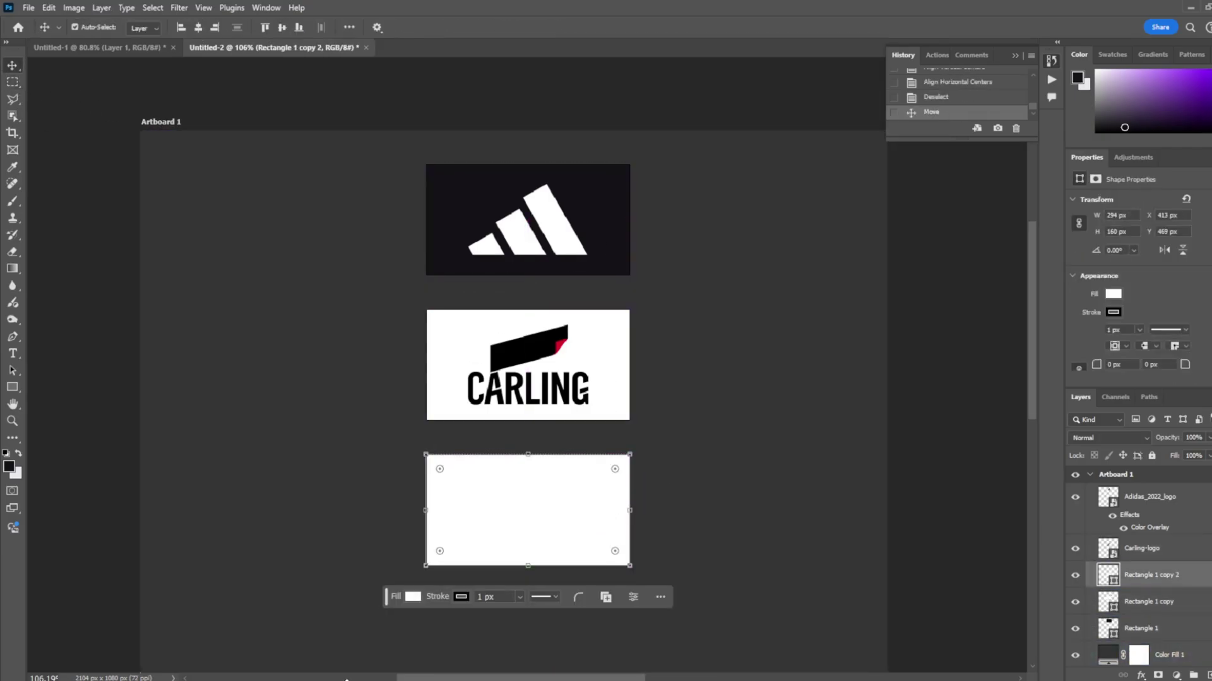
- Place the FUN88 logo file and delete its white background with the Magic Wand
key("alt+Tab")
left_click_drag(352, 508, 353, 508)
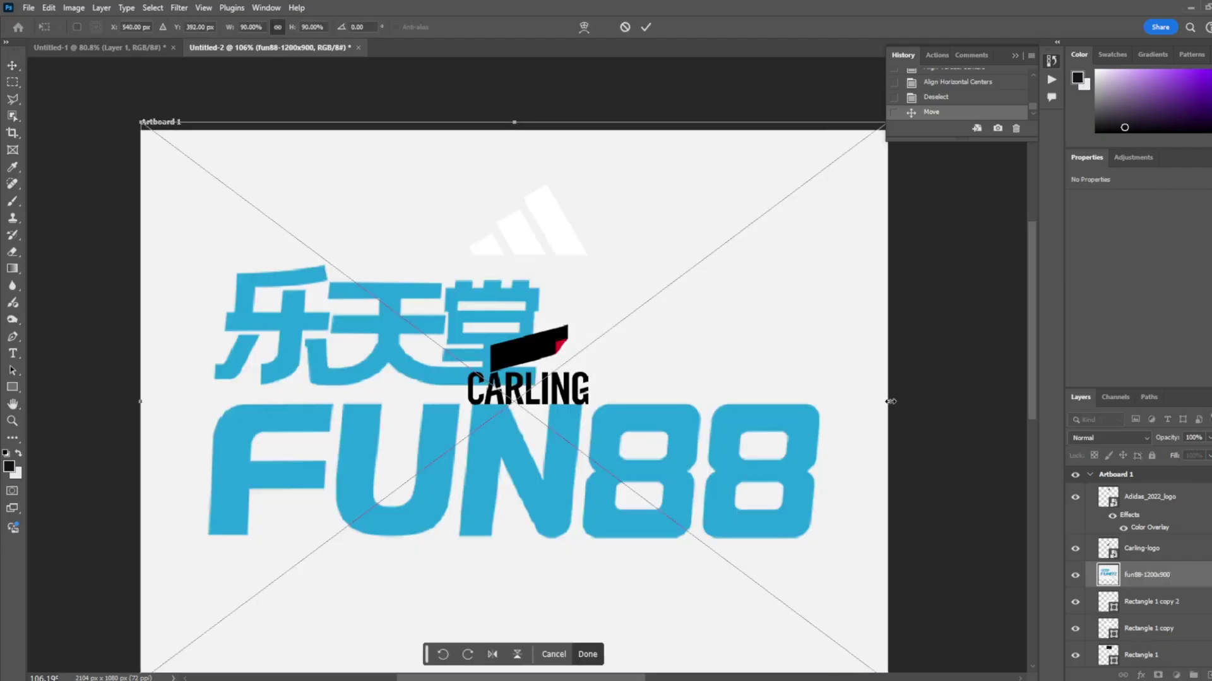
right_click(13, 117)
left_click(63, 149)
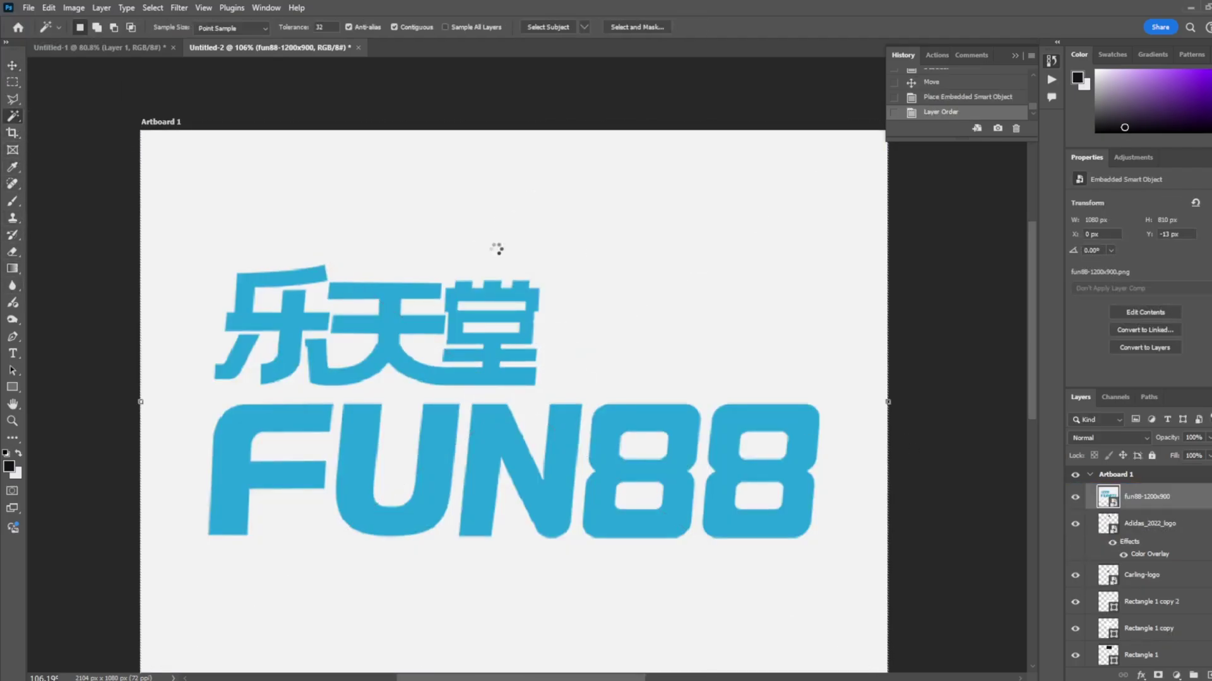
key("Delete")
key("Return")
key("m")
key("ctrl+d")
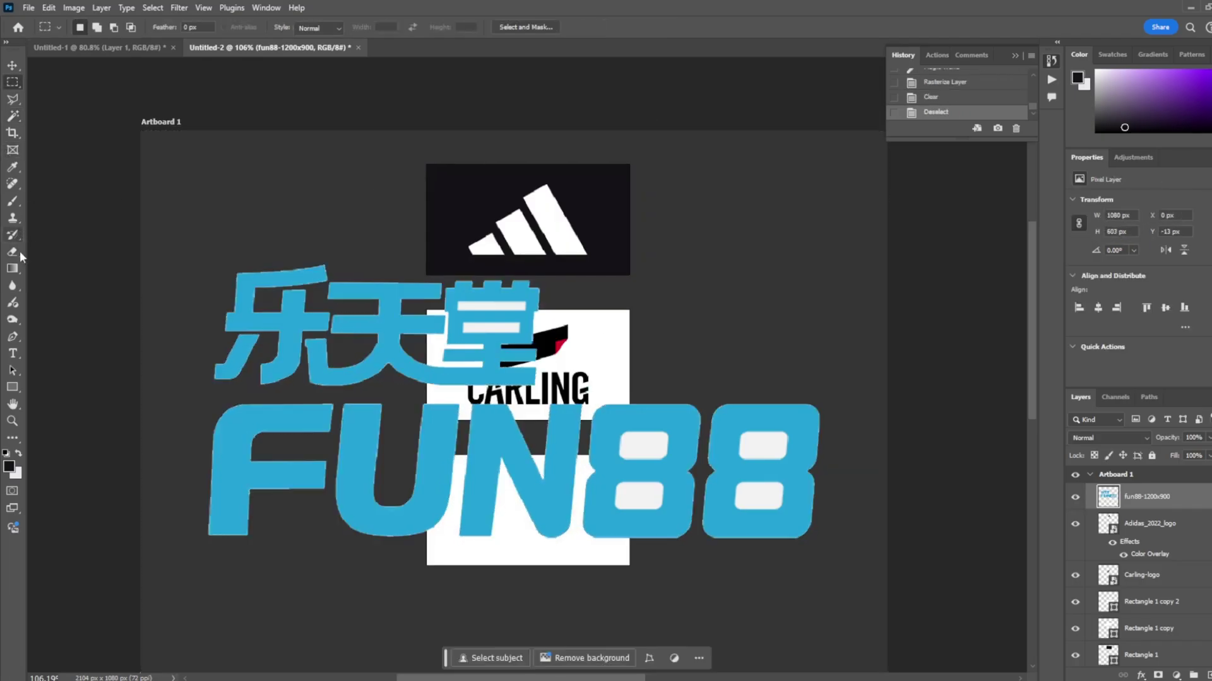
- Delete the white holes inside the 8s of the FUN88 logo
key("w")
left_click(644, 445)
key("Delete")
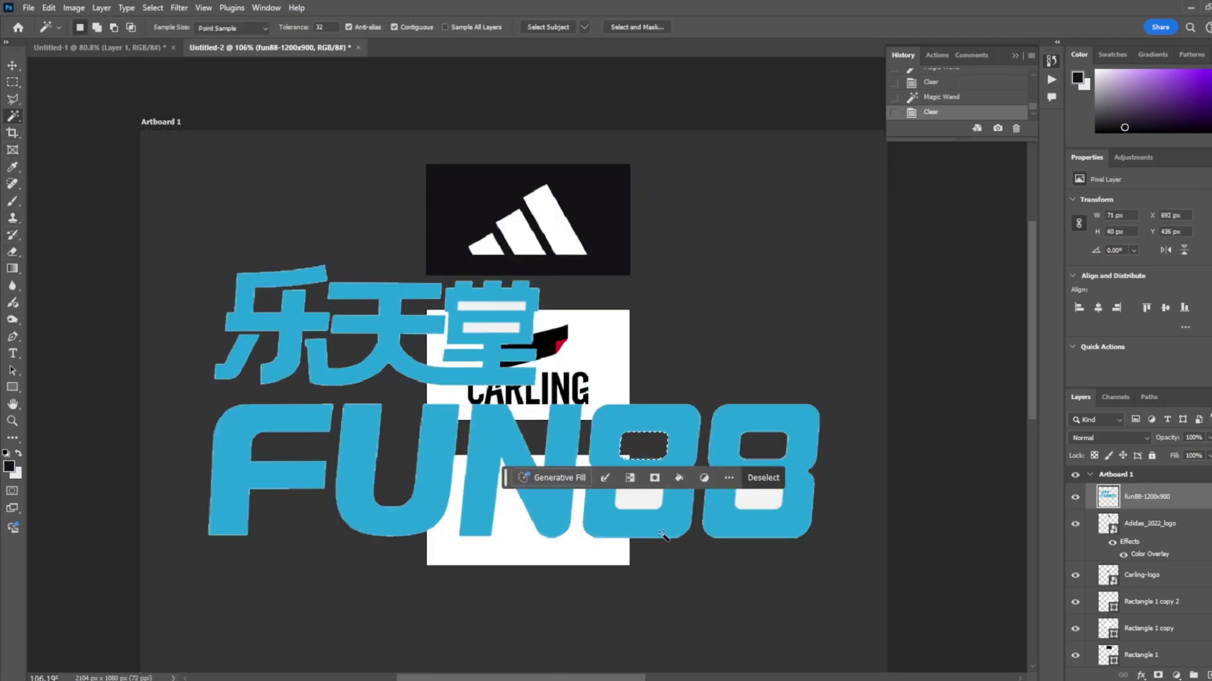
left_click(749, 505)
key("ctrl+d")
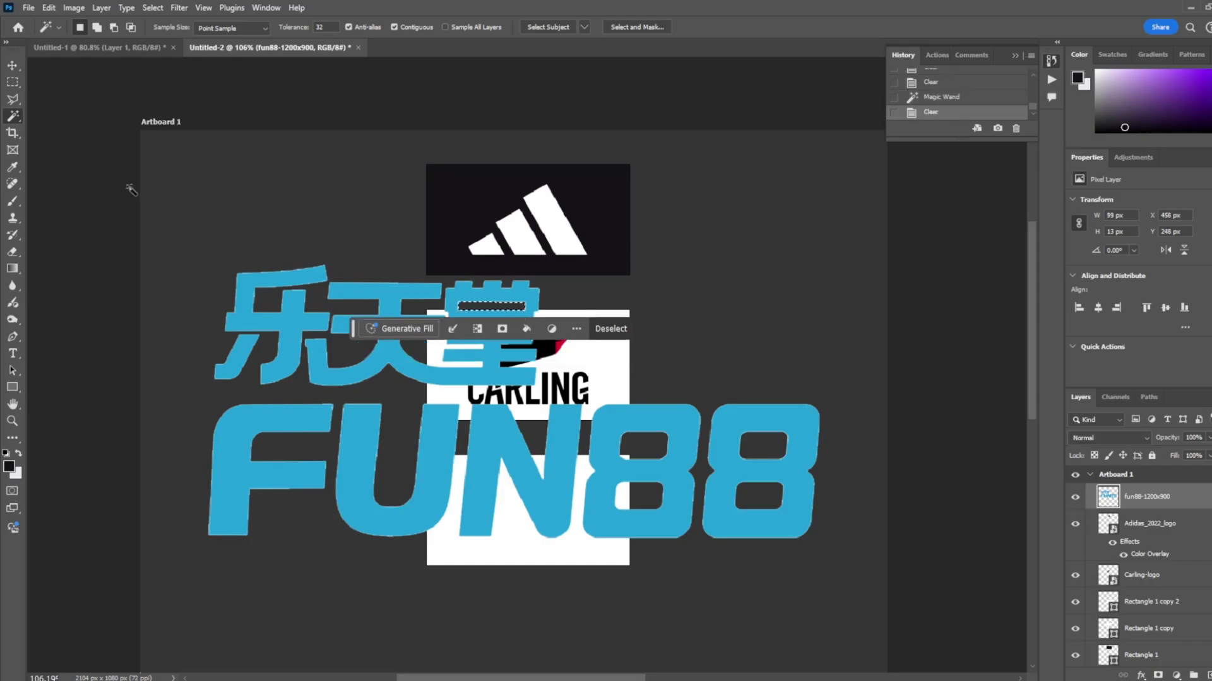
- Shrink the FUN88 logo onto the bottom white box and remove the stray white line above it
key("ctrl+t")
left_click_drag(892, 544, 595, 433)
left_click_drag(562, 358, 563, 513)
key("Return")
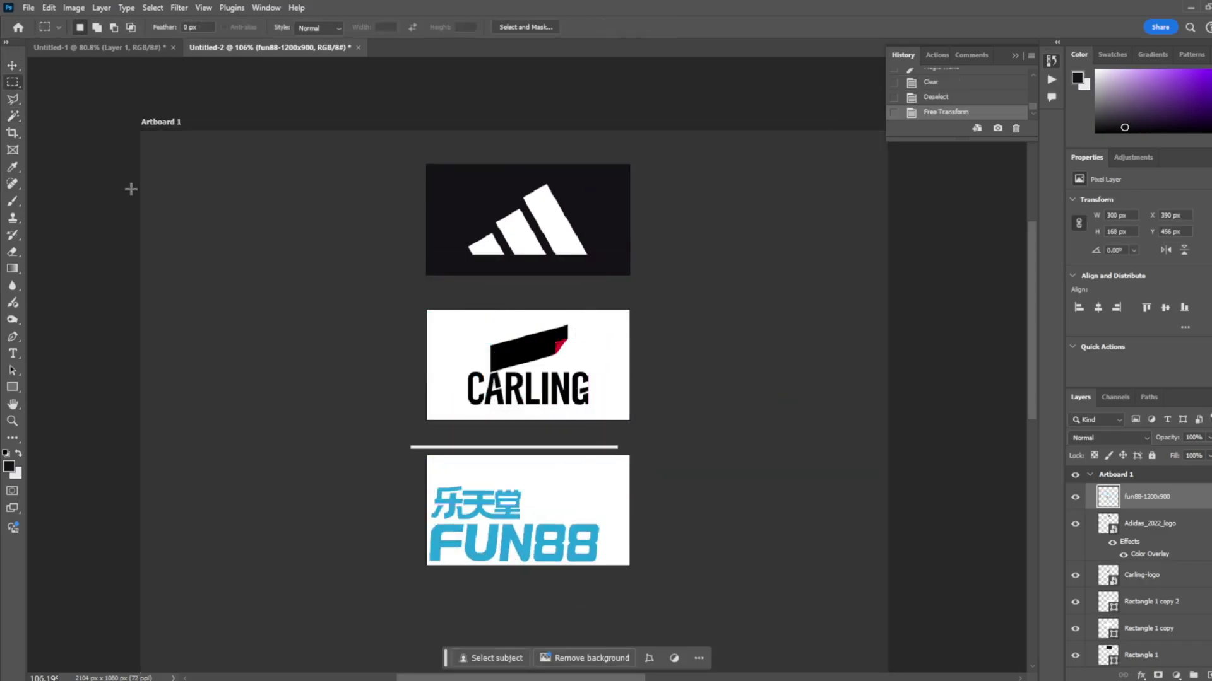
left_click_drag(221, 238, 676, 487)
key("Down")
key("Delete")
key("ctrl+d")
left_click(12, 66)
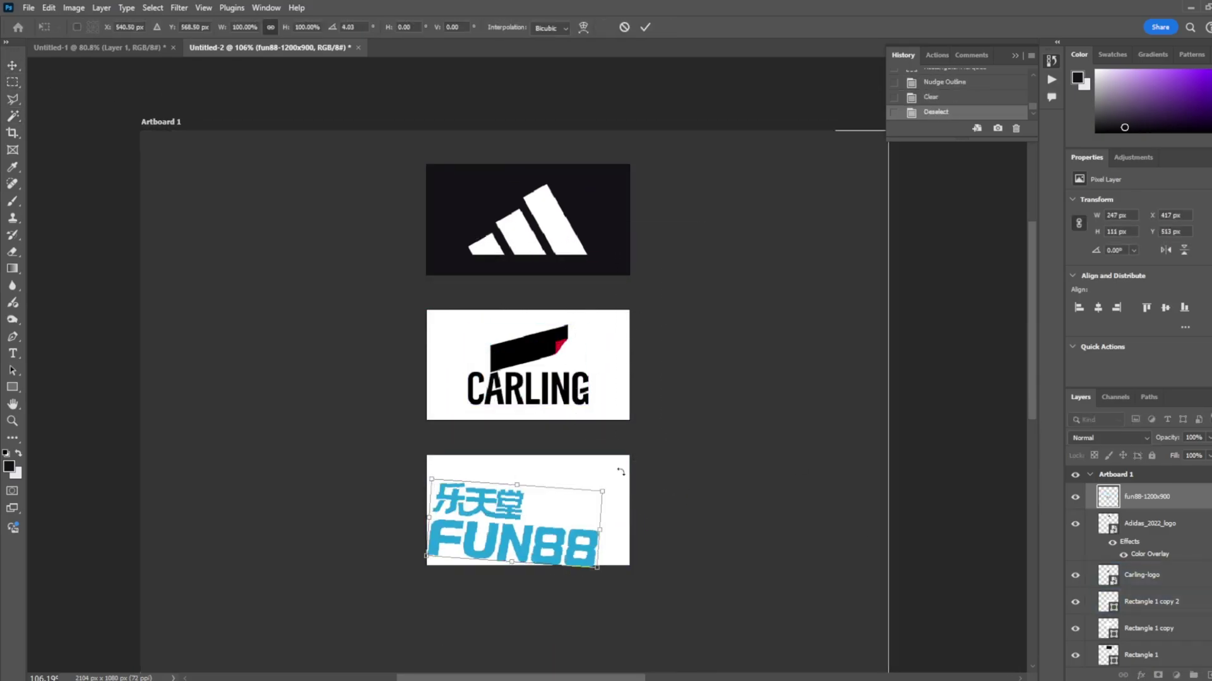
- Centre the FUN88 logo in the bottom box and scale it to sit inside
left_click(1108, 601, "ctrl")
left_click(198, 28)
left_click(282, 27)
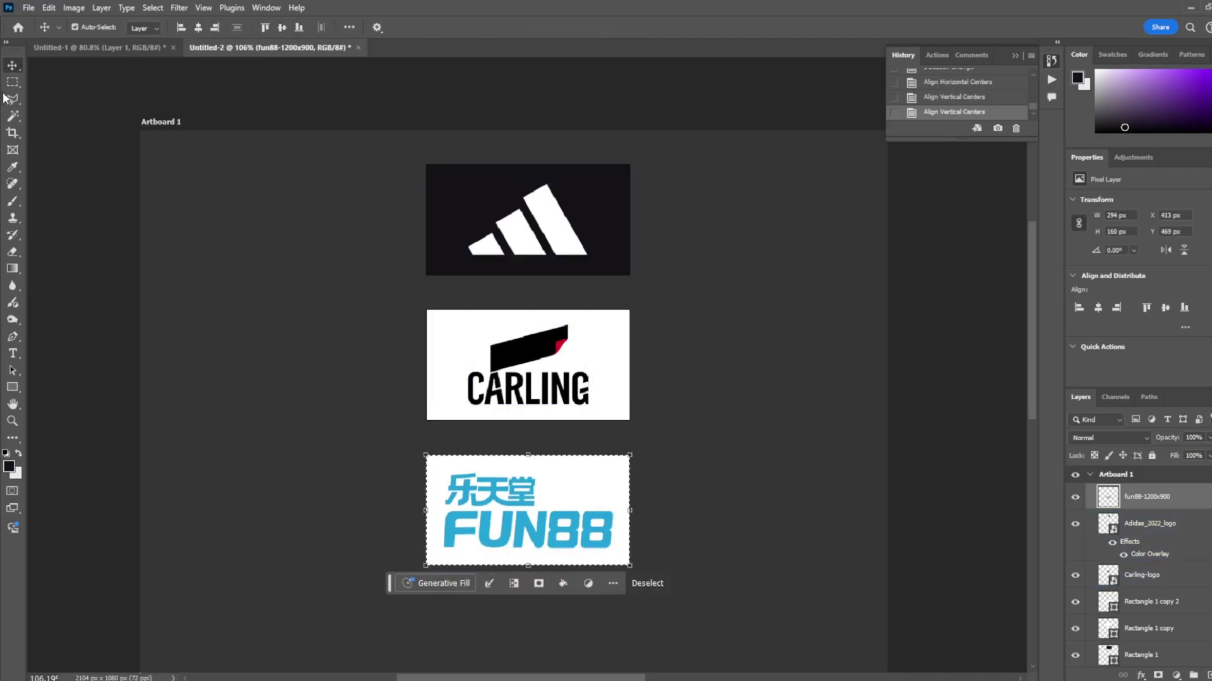
key("ctrl+d")
key("ctrl+t")
left_click_drag(613, 562, 601, 544)
key("Return")
- Check the sponsor-wall reference photo and open the FUN88 layer's style settings
left_click(311, 638)
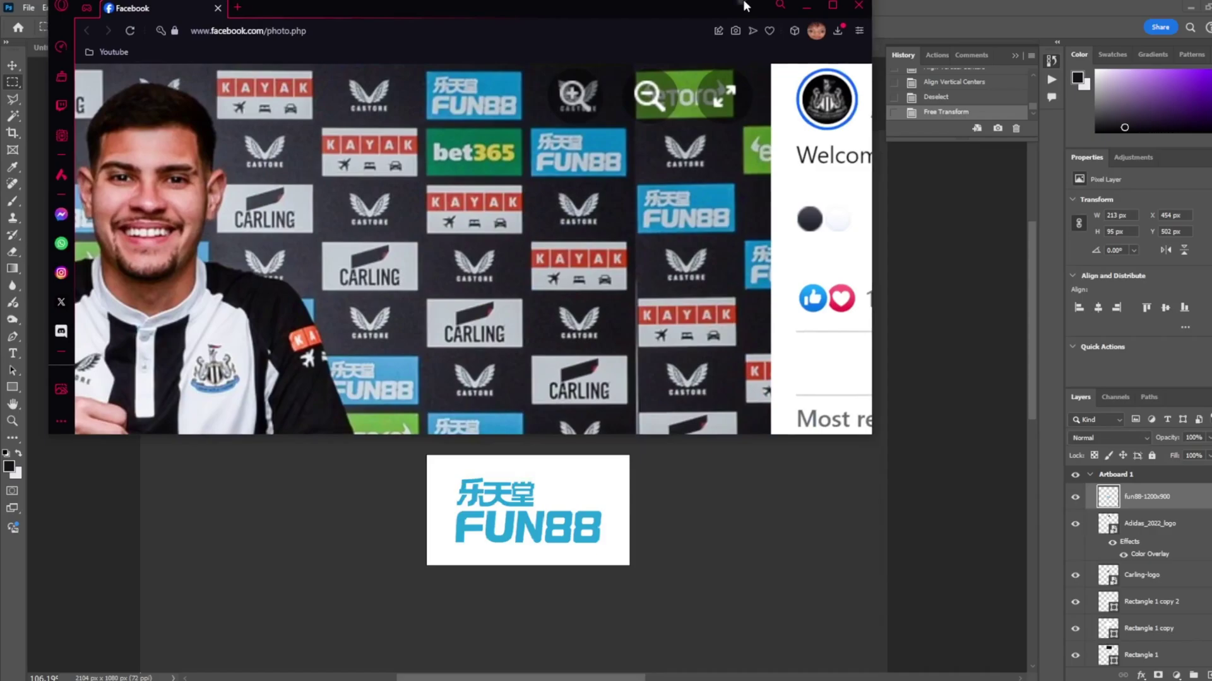
left_click(807, 7)
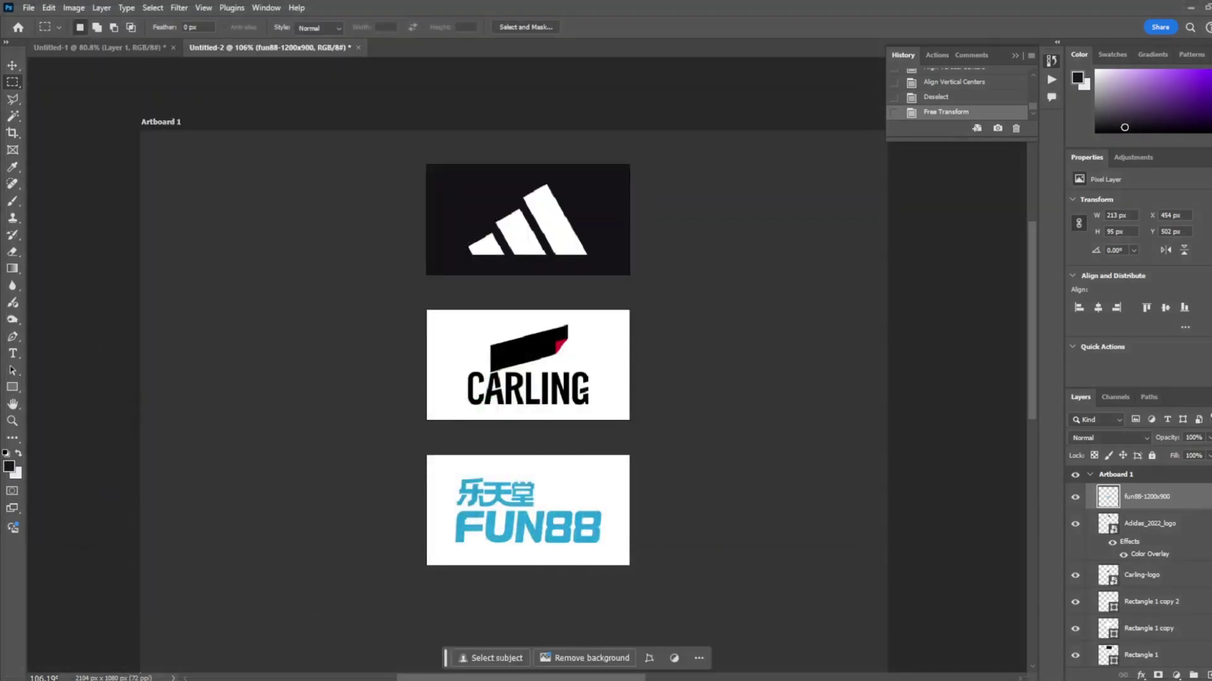
double_click(1115, 505)
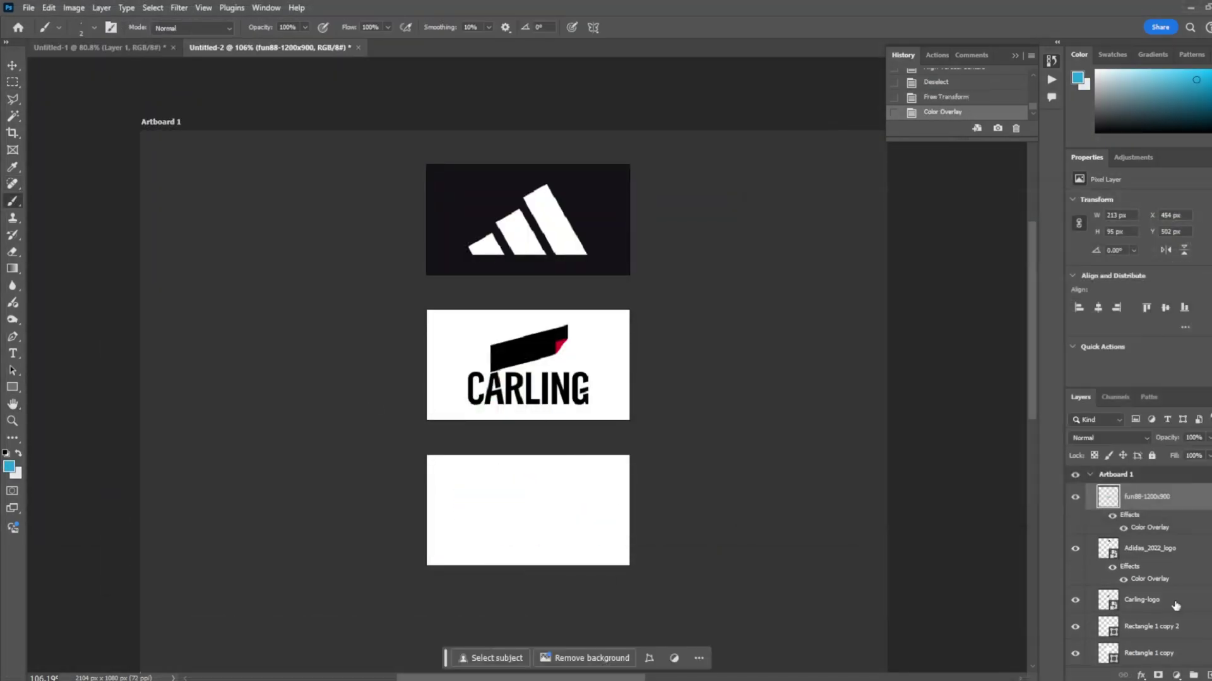
- Fill Rectangle 1 copy 2 behind the FUN88 logo with blue so the white logo stands out
left_click(1142, 626)
left_click(1075, 627)
left_click(1113, 293)
left_click(1071, 364)
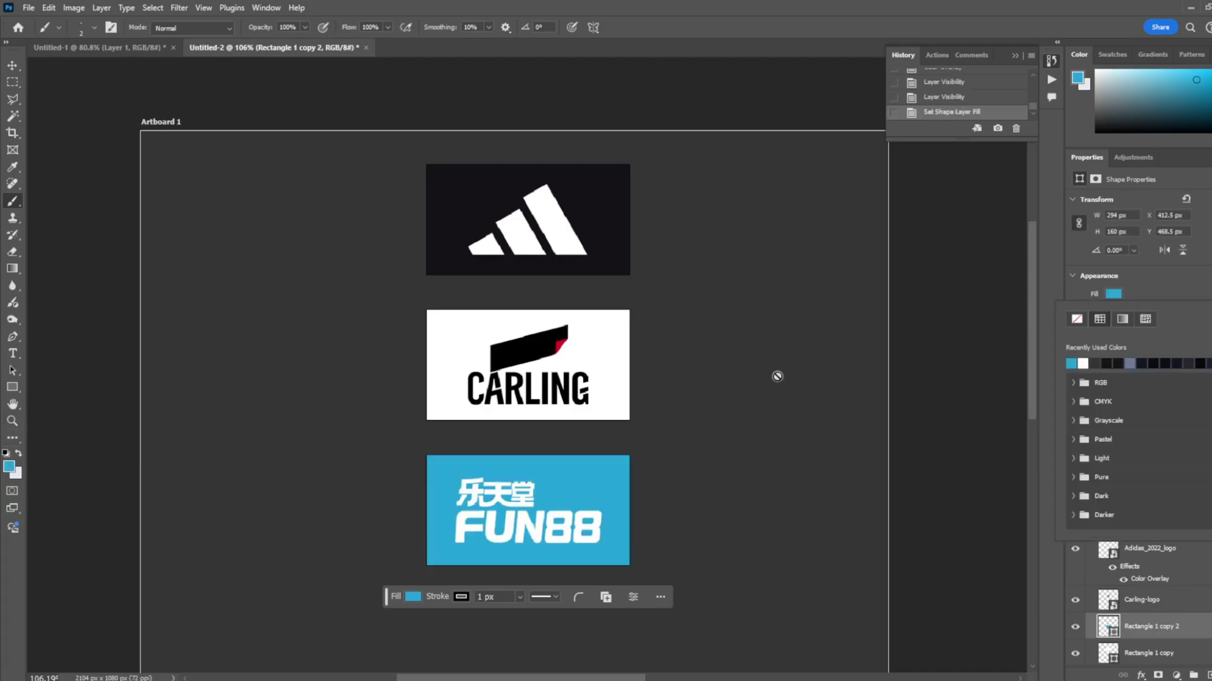
scroll(777, 376, "down", 2)
key("v")
mouse_move(622, 421)
left_mouse_down()
mouse_move(619, 566)
mouse_move(561, 526)
mouse_move(574, 558)
mouse_move(576, 528)
left_mouse_up()
scroll(576, 533, "down", 2)
- Remove the extra blue box copy and duplicate the blue box below the FUN88 box
key("Delete")
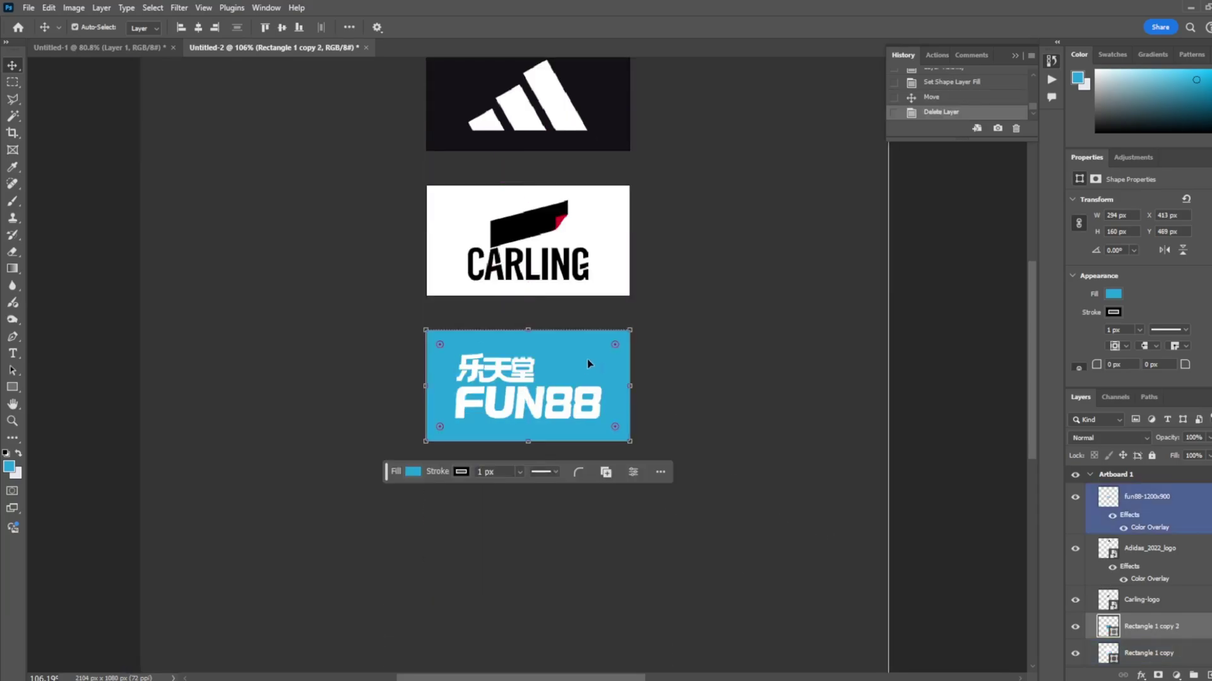
left_click_drag(588, 386, 591, 517)
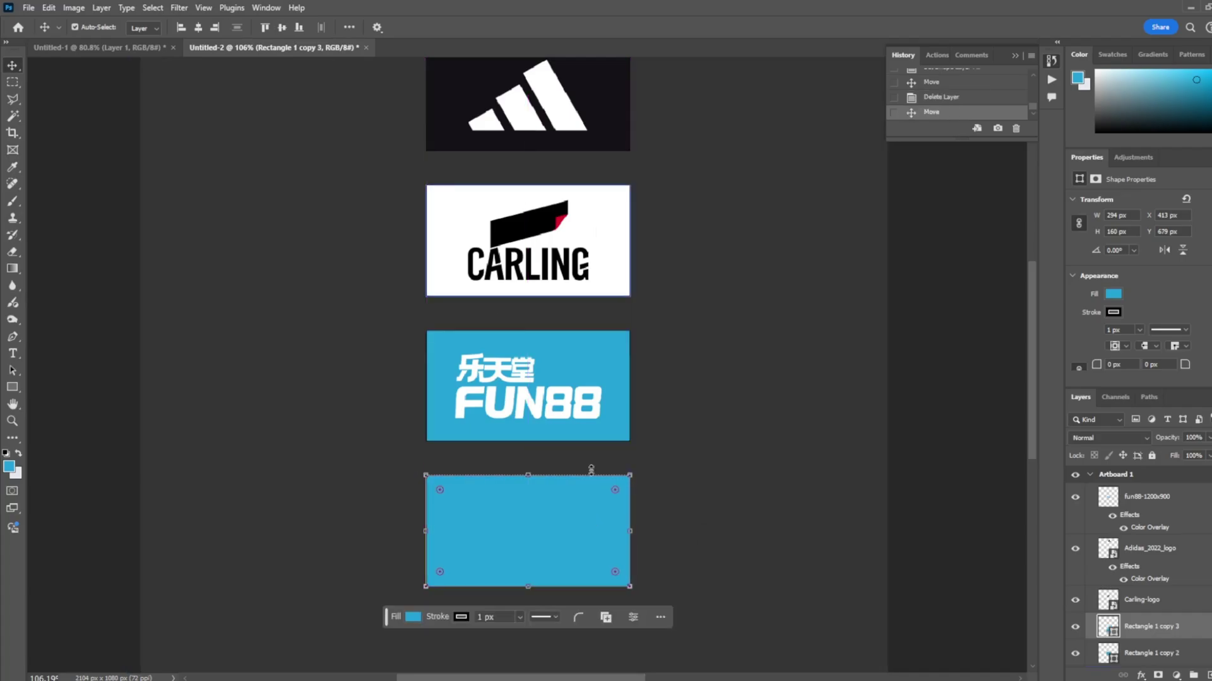
left_click(593, 410)
- Place the noon logo from Downloads and size it to cover the new blue box
left_click(583, 529)
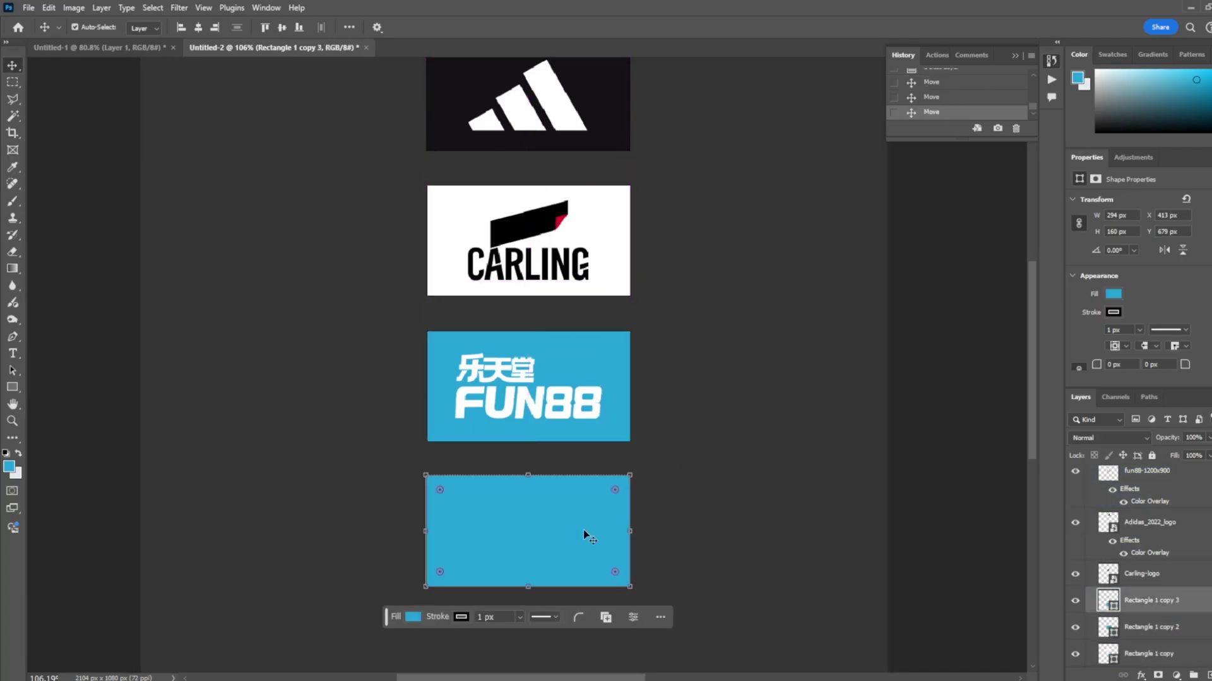
key("alt+Tab")
mouse_move(872, 404)
left_mouse_down()
mouse_move(609, 483)
mouse_move(561, 485)
left_mouse_up()
left_click_drag(610, 506, 640, 532)
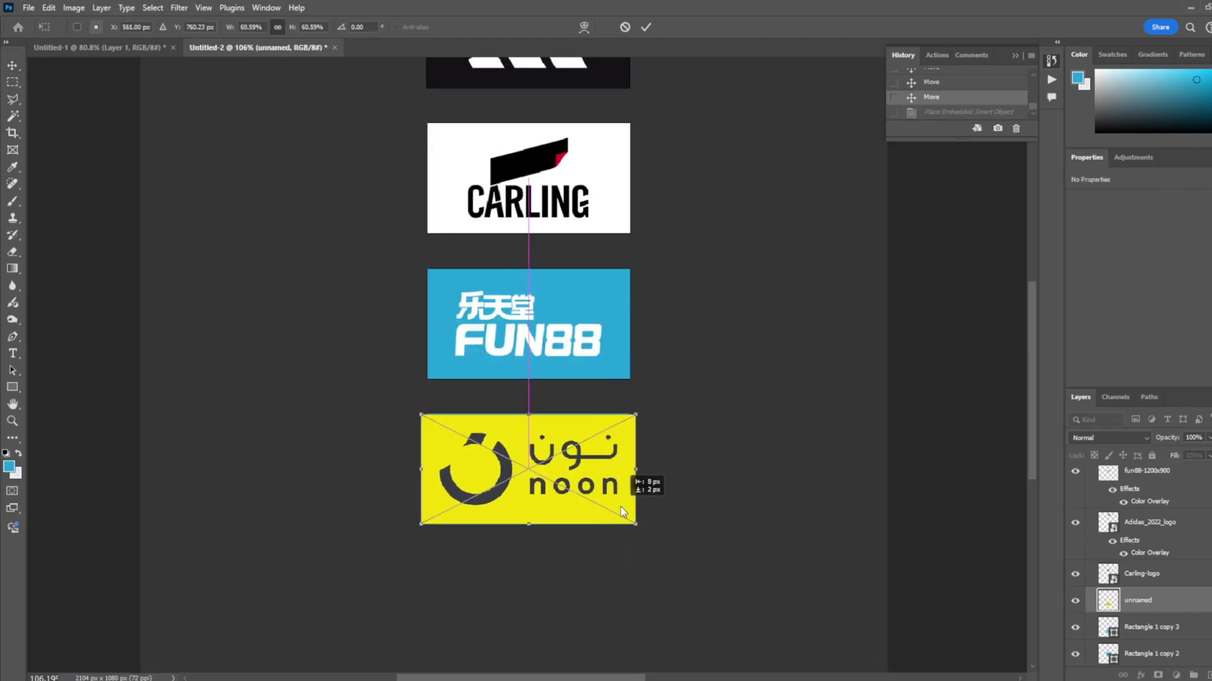
key("Return")
- Rasterize the noon logo and delete everything outside the box using Select Inverse
key("e")
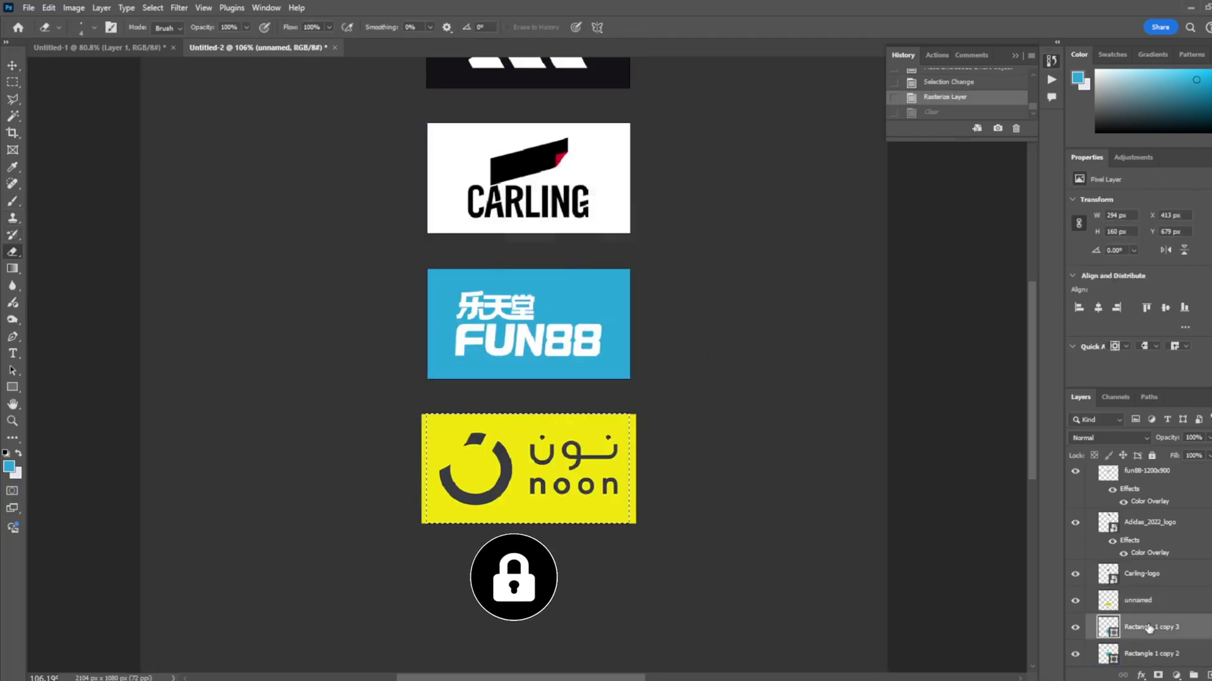
left_click(1148, 628)
key("ctrl+shift+i")
key("Delete")
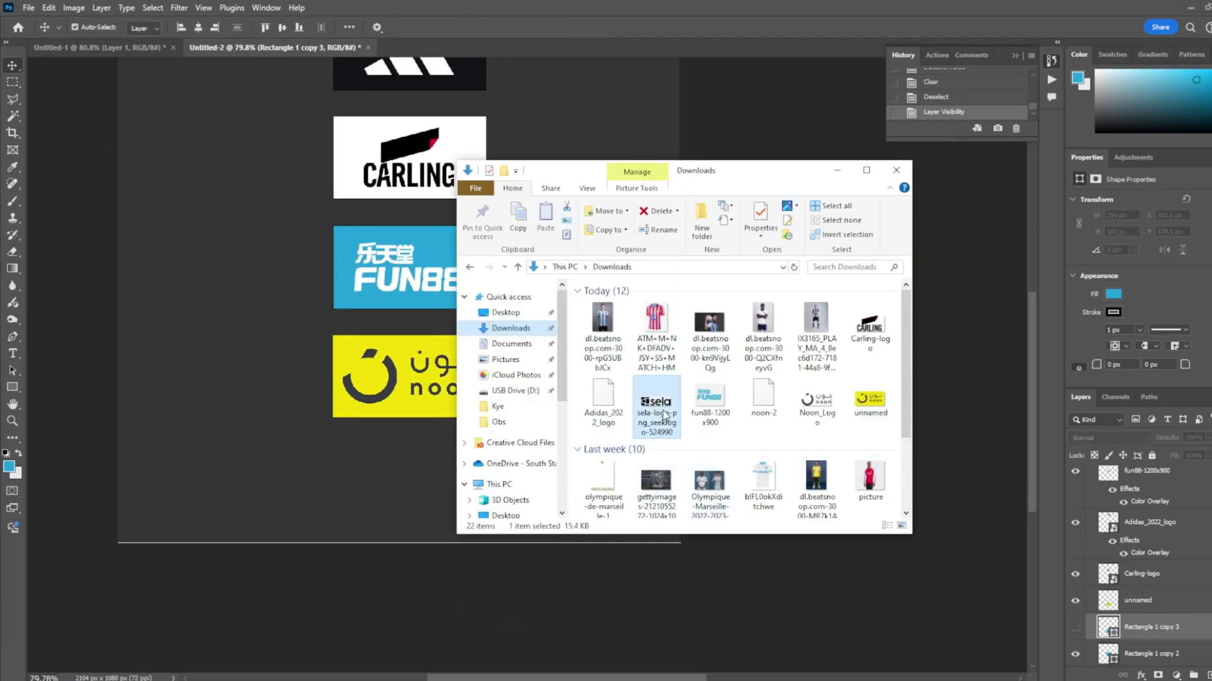
- Place the sela logo between FUN88 and noon, moving noon down and shrinking sela to box width
left_click_drag(665, 416, 398, 300)
key("Return")
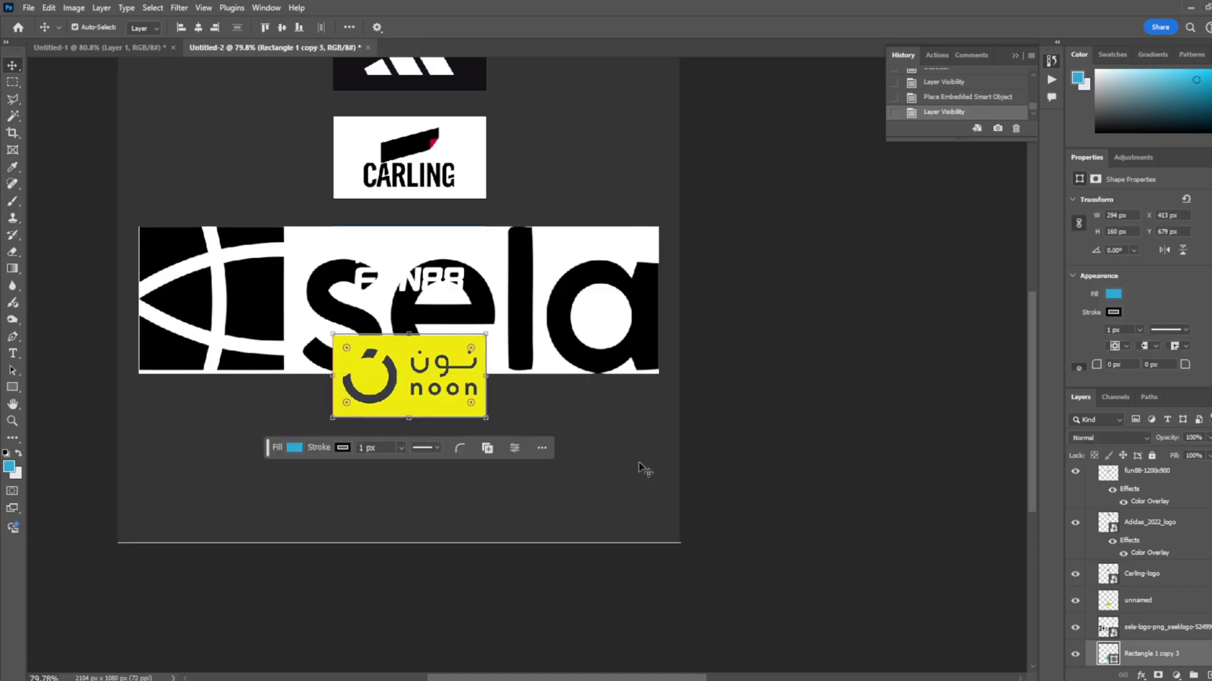
left_click_drag(449, 409, 449, 516)
left_click_drag(505, 303, 508, 338)
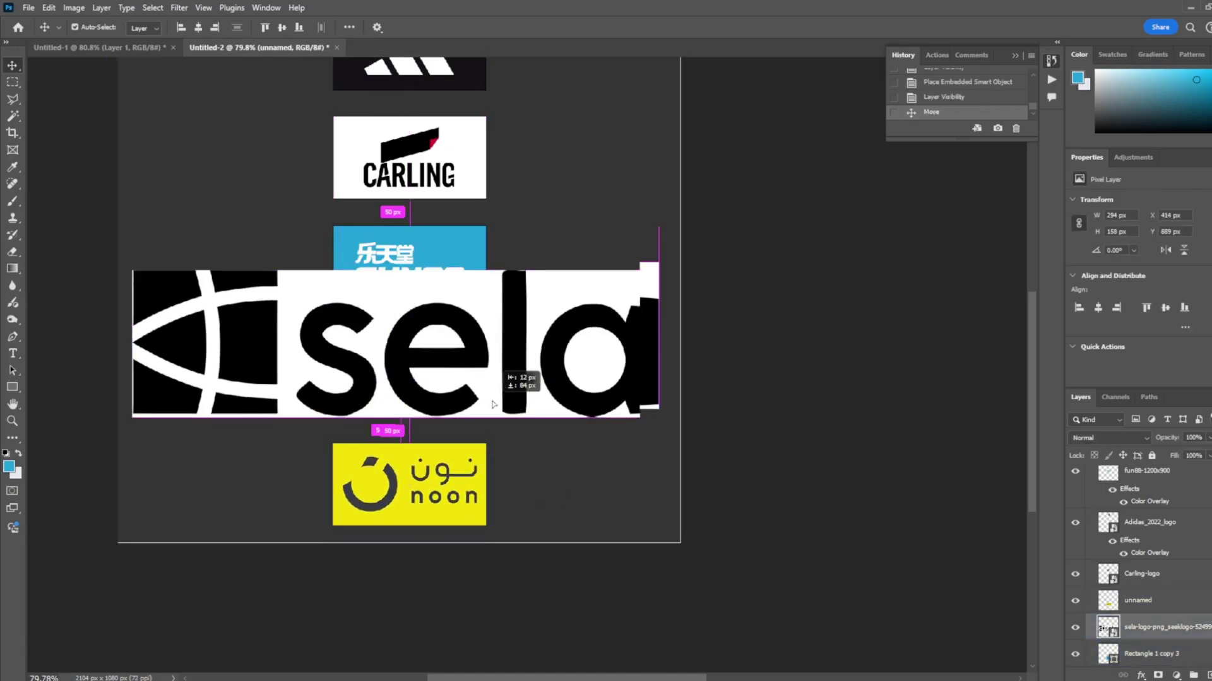
key("ctrl+t")
left_click_drag(656, 407, 484, 376)
key("Return")
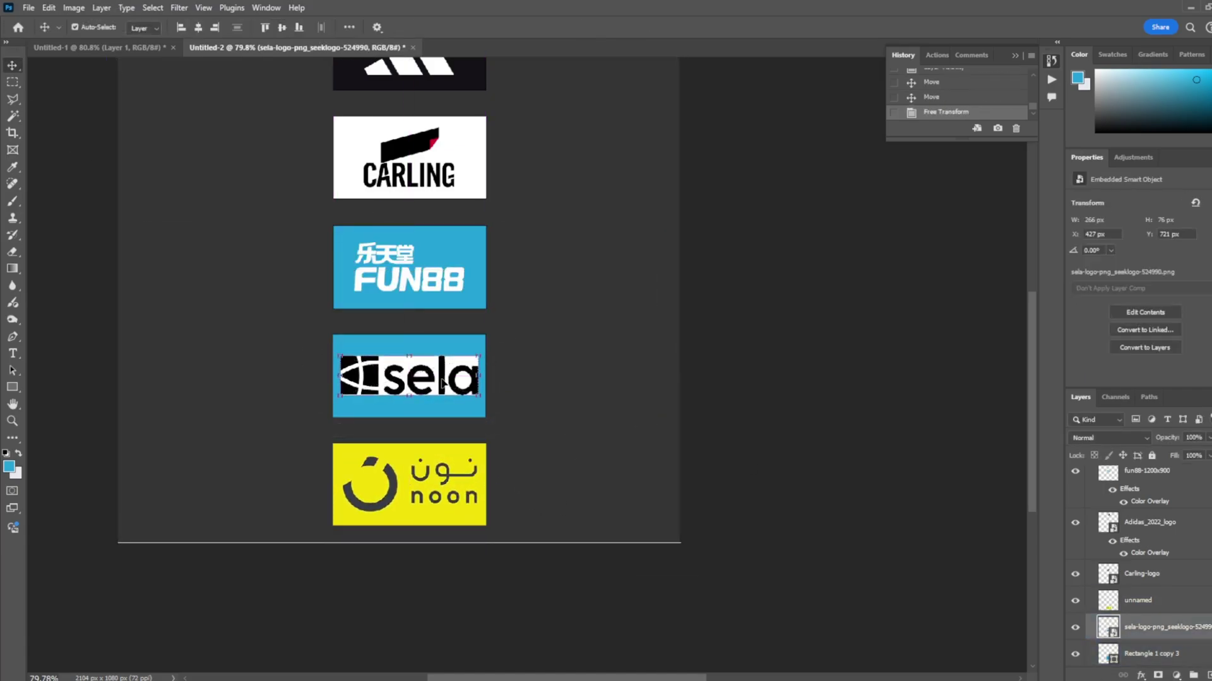
- Centre the sela logo vertically and horizontally in its box
scroll(889, 521, "down", 5)
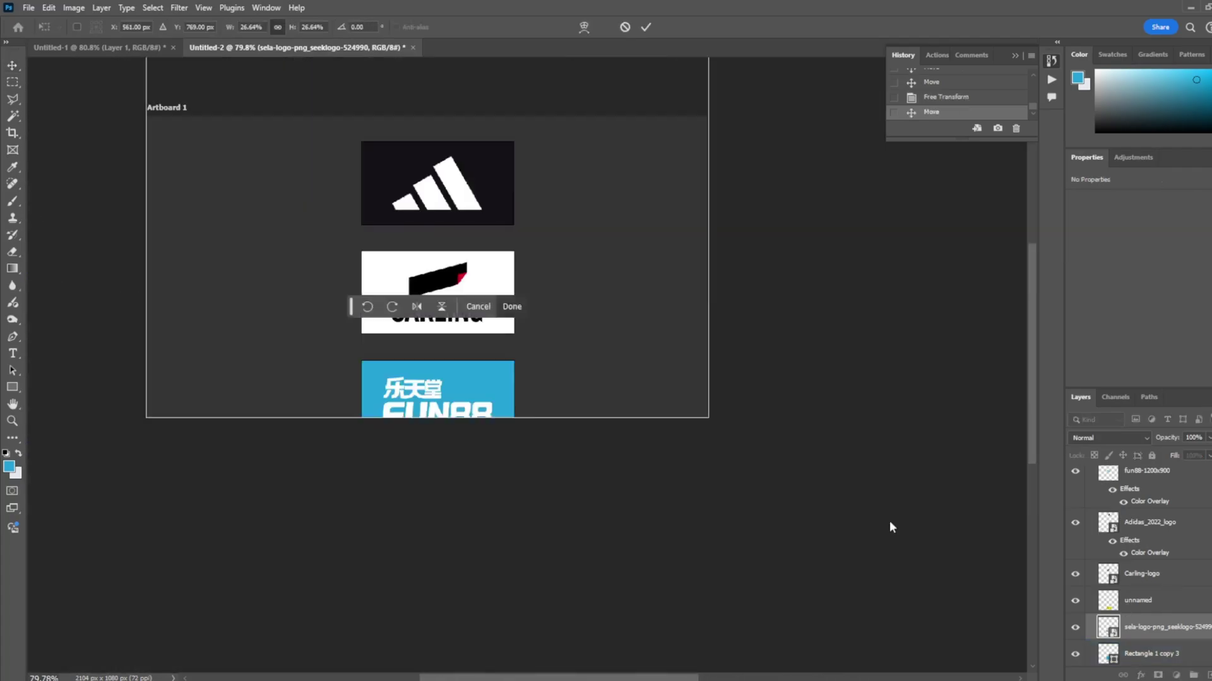
left_click(1107, 627, "ctrl")
left_click(198, 27)
left_click(282, 28)
key("ctrl+d")
- Rasterize the sela logo and delete its white background, including the spot inside the 'a'
key("w")
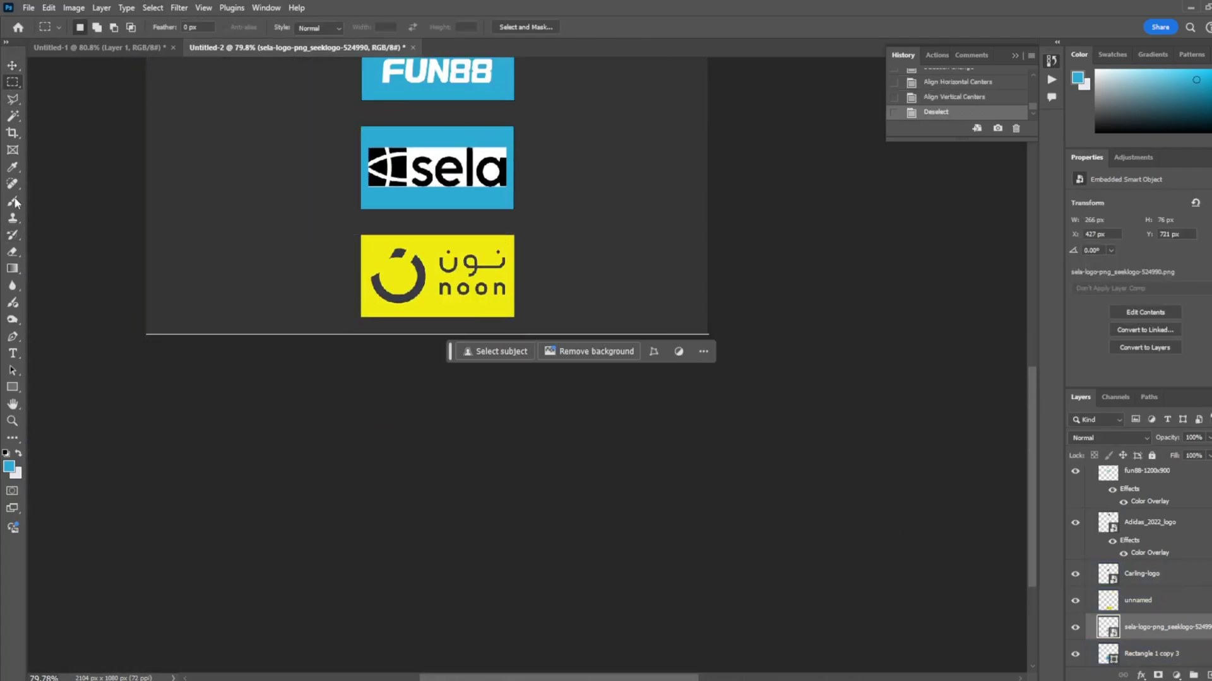
left_click(479, 177)
key("Delete")
left_click(589, 264)
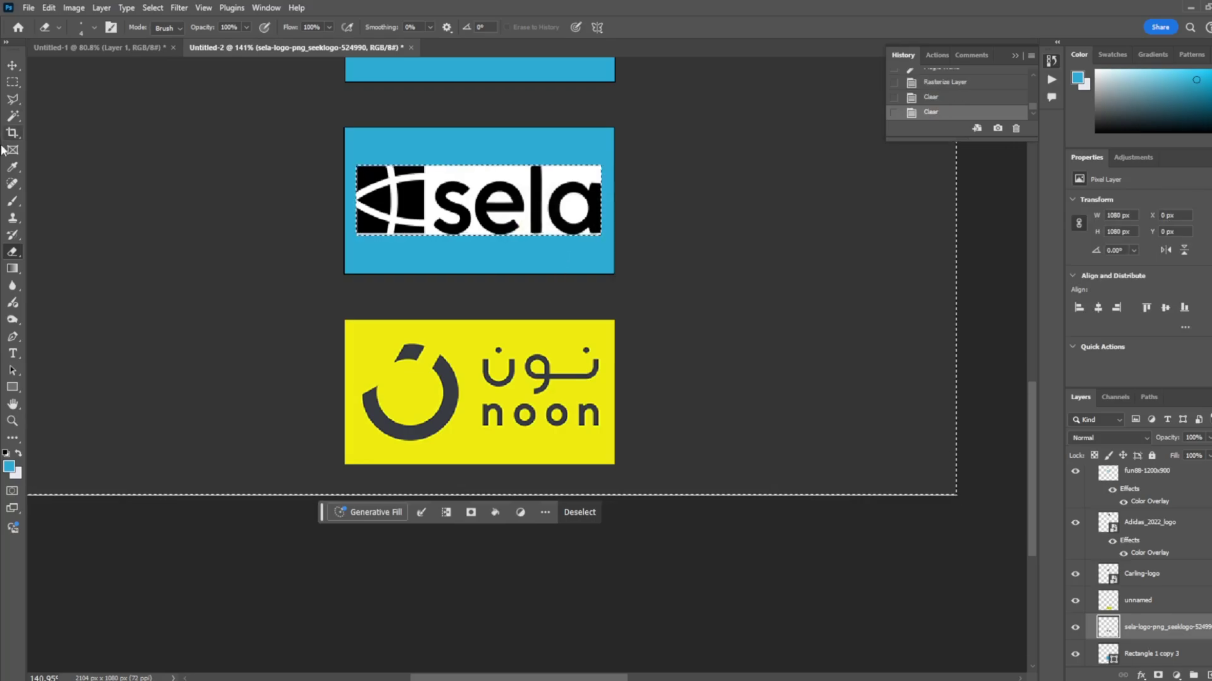
key("ctrl+d")
key("Delete")
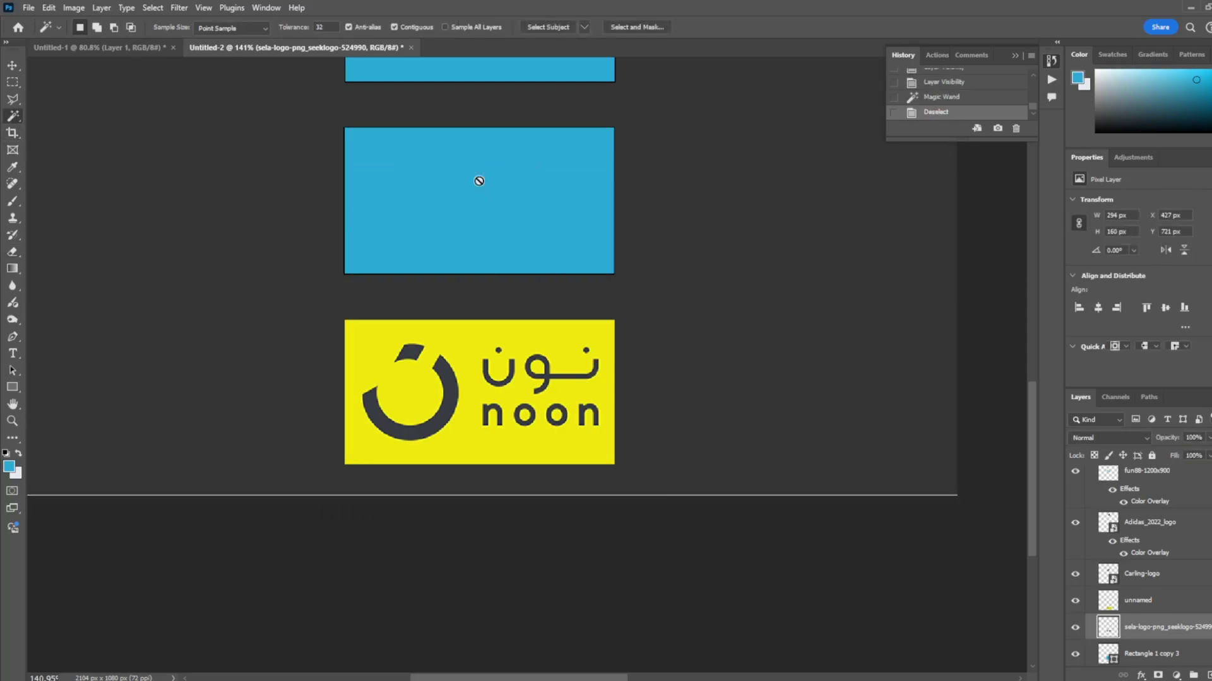
key("ctrl+z")
left_click(447, 169)
key("Delete")
scroll(486, 262, "up", 2)
left_click(575, 281)
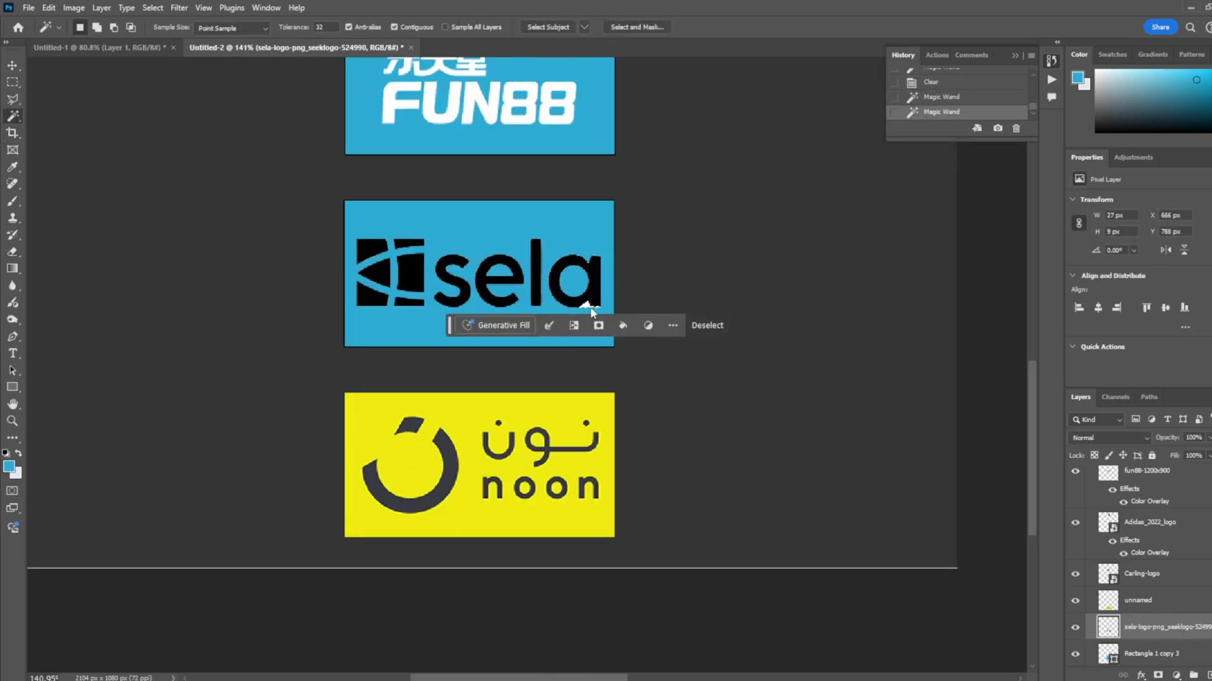
- Show the box behind the sela logo, fill it blue, and fit the artboard in view
key("v")
left_click(1136, 654)
scroll(638, 394, "up", 3)
left_click(442, 544)
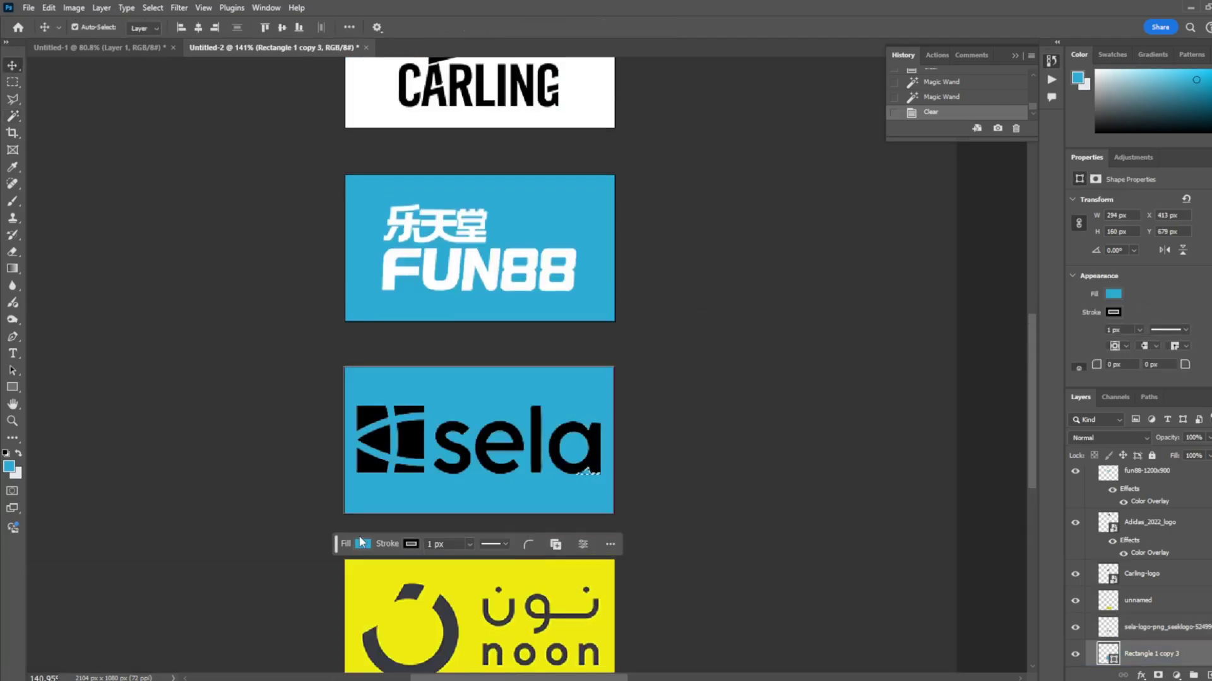
left_click(441, 544)
left_click(681, 445)
key("ctrl+0")
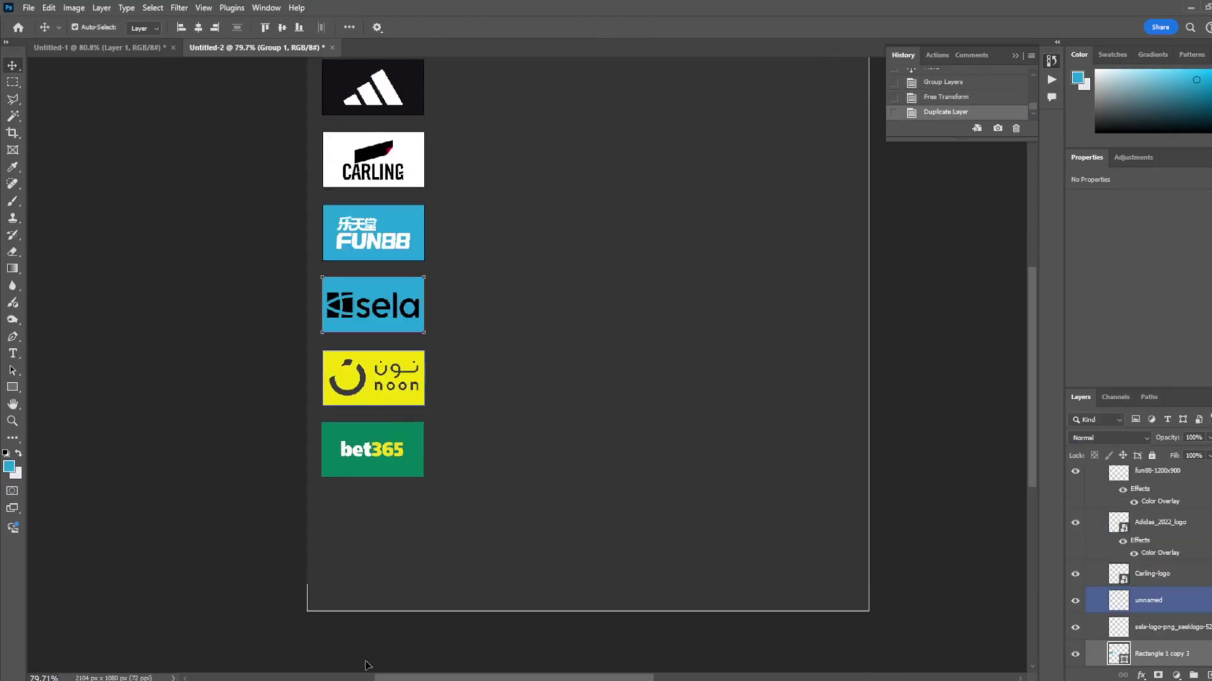
- Merge the sponsor logos into one column, duplicate it and stretch it to full artboard height
key("ctrl+e")
key("ctrl+j")
key("ctrl+t")
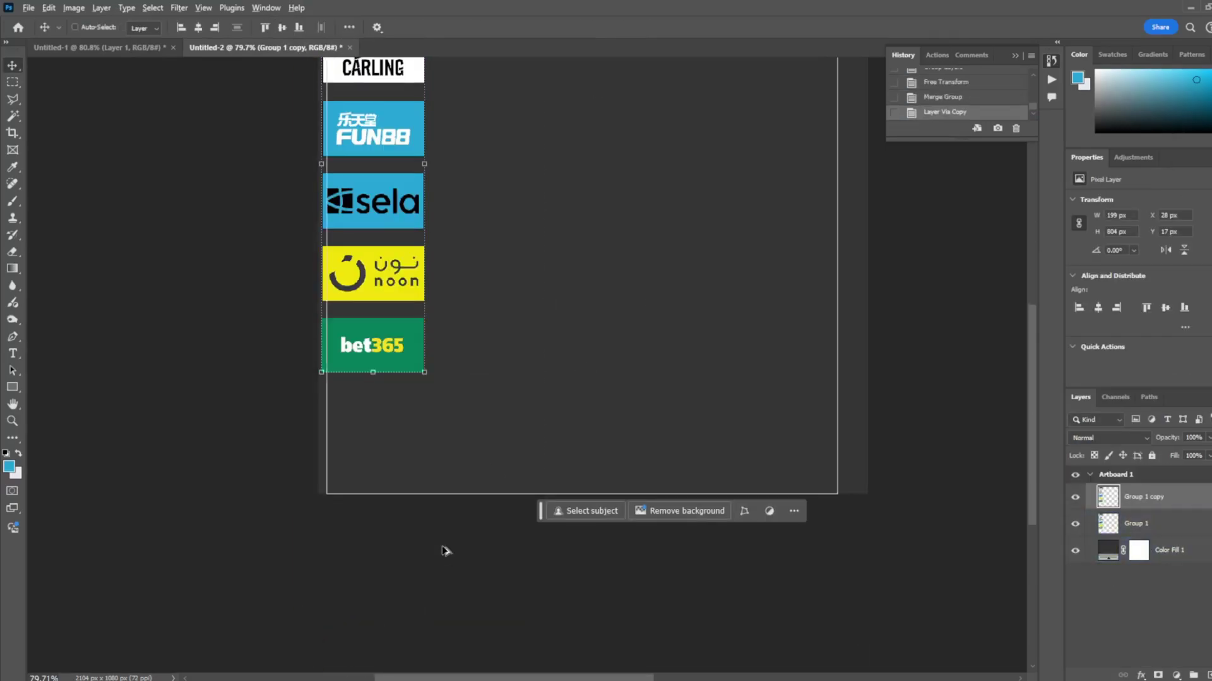
left_click_drag(400, 456, 407, 492)
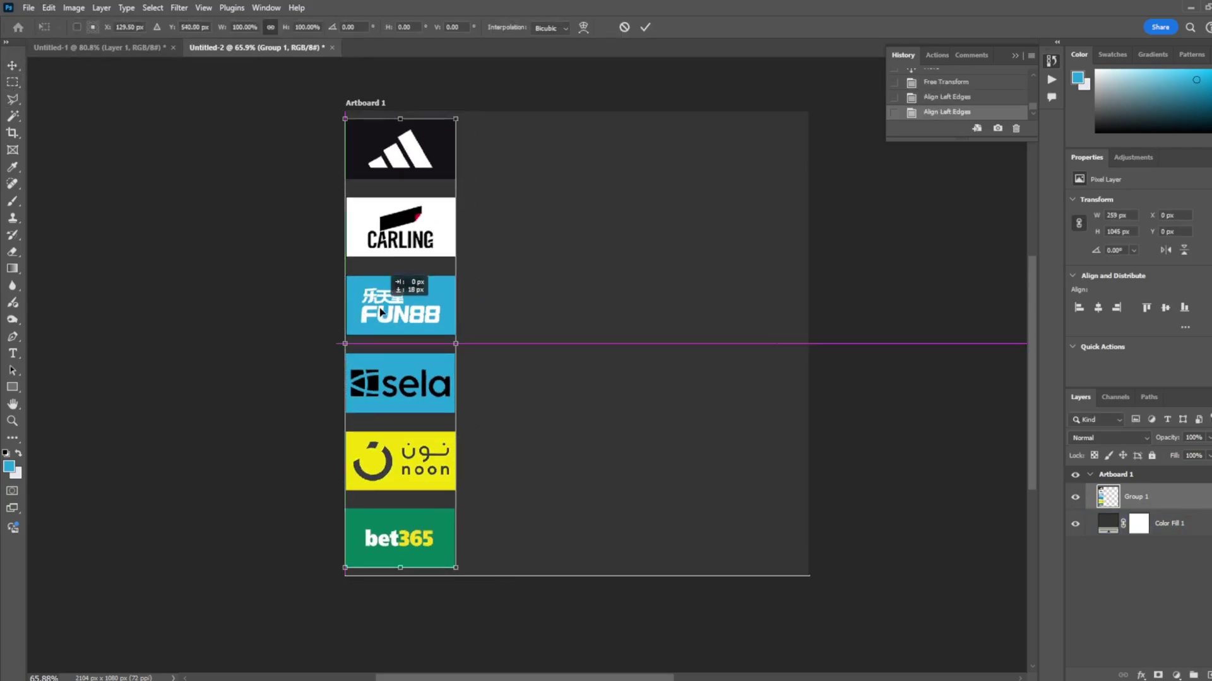
key("Return")
- Alt-drag copies of the column into four side-by-side columns and select them all to transform
key("m")
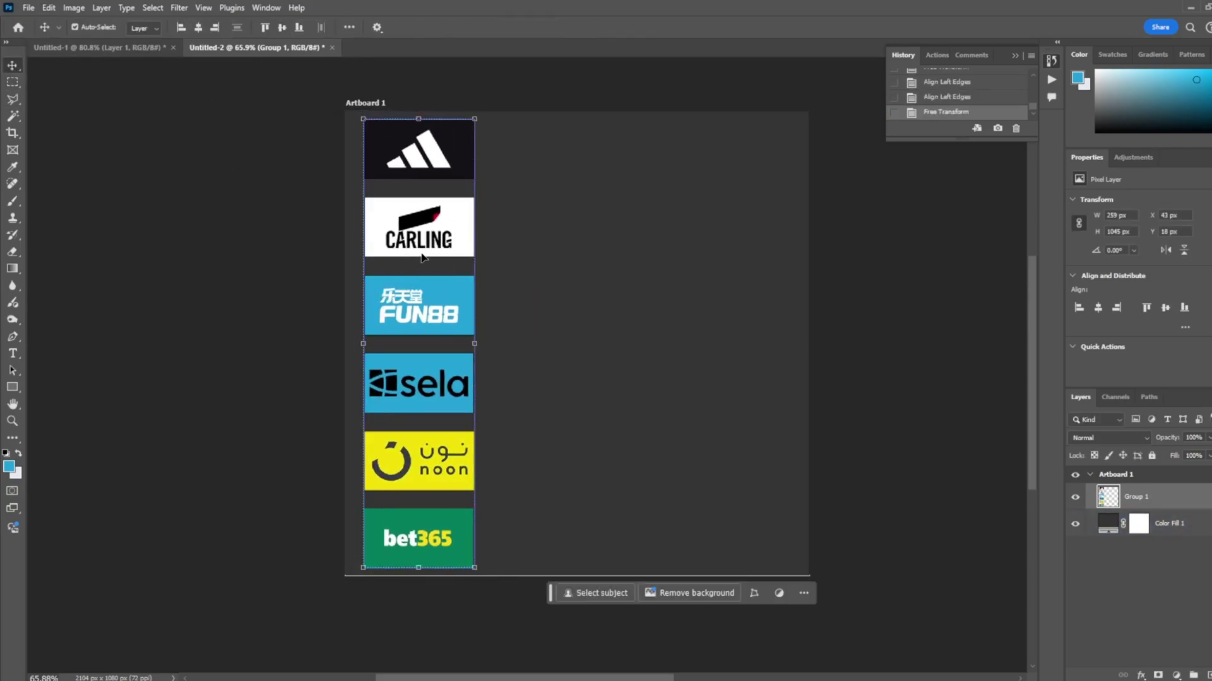
left_click_drag(422, 256, 570, 242)
left_click_drag(688, 245, 820, 211)
left_click(1136, 577, "shift")
key("ctrl+t")
scroll(644, 429, "down", 1)
- Move the logo columns into the player document and send them behind the player photo
key("Return")
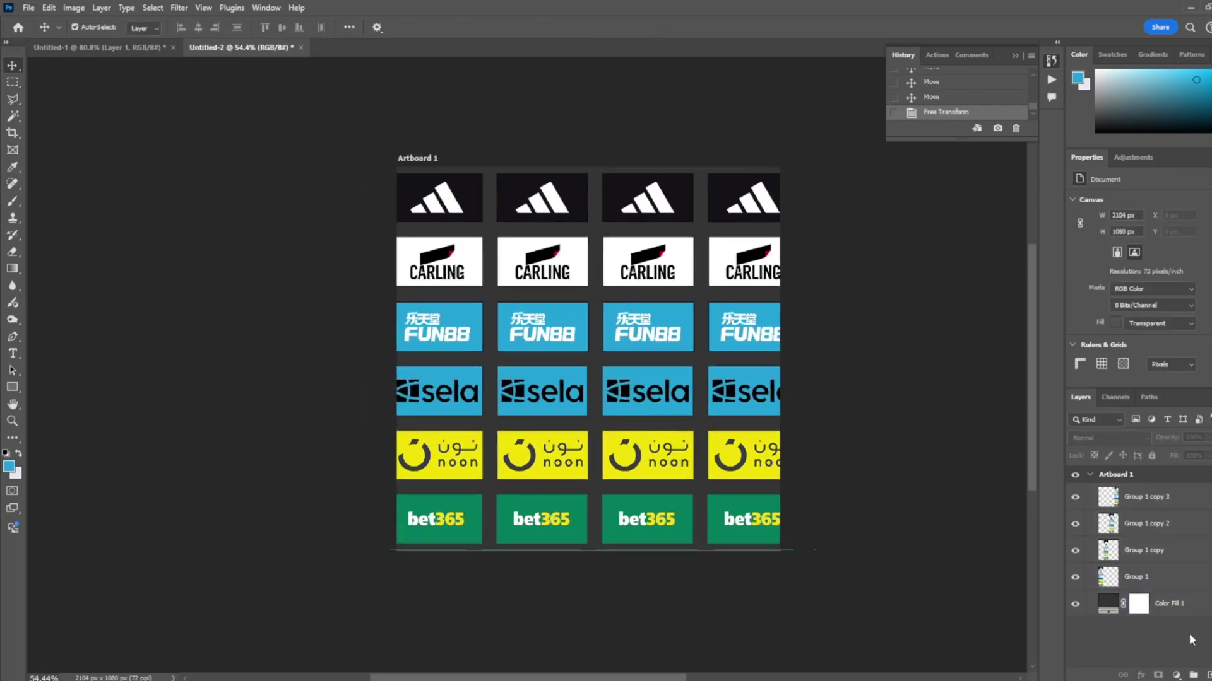
left_click_drag(1136, 549, 435, 353)
key("ctrl+bracketleft")
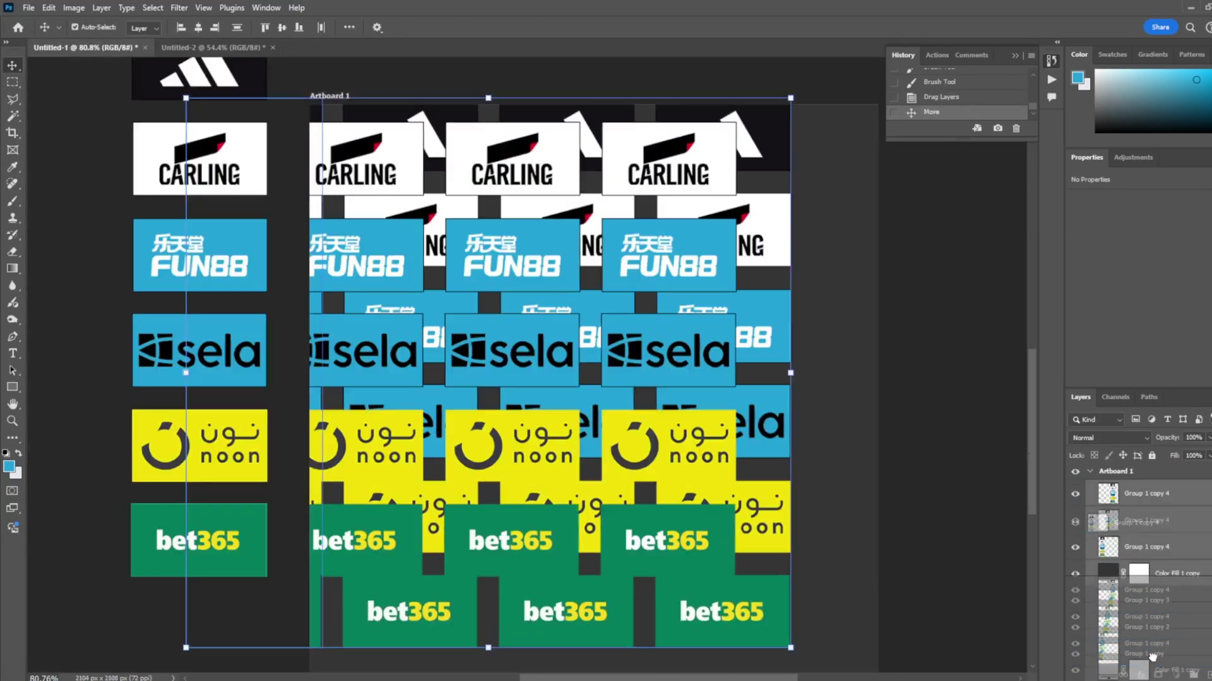
key("ctrl+bracketleft")
scroll(480, 353, "down", 2)
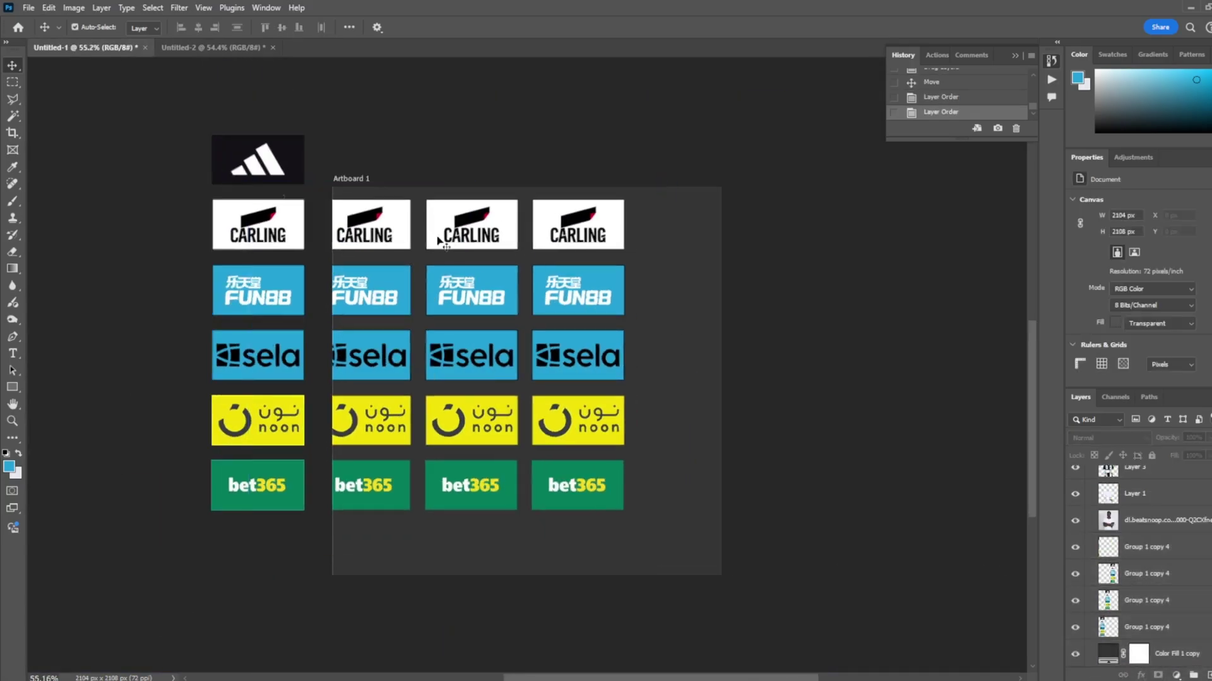
left_click(1140, 634)
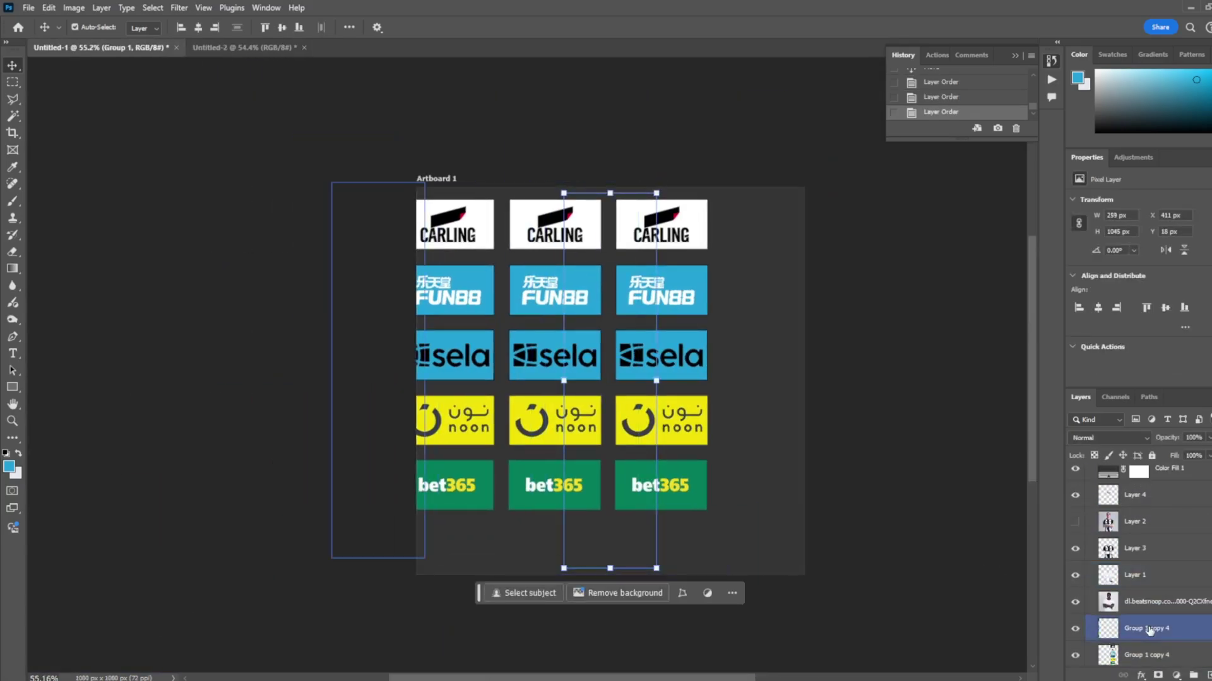
left_click(1141, 634, "ctrl")
left_click_drag(1140, 633, 1136, 625)
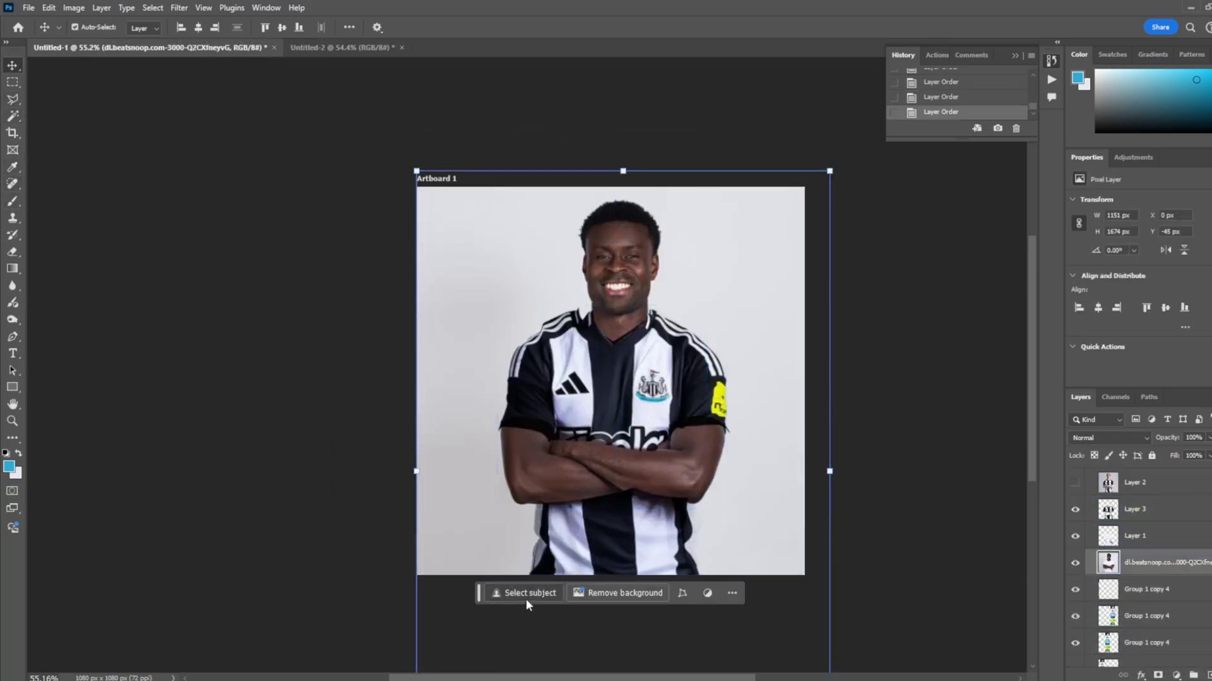
- Copy the player onto his own layer with Select Subject, hide the original photo and delete a leftover column
left_click(521, 596)
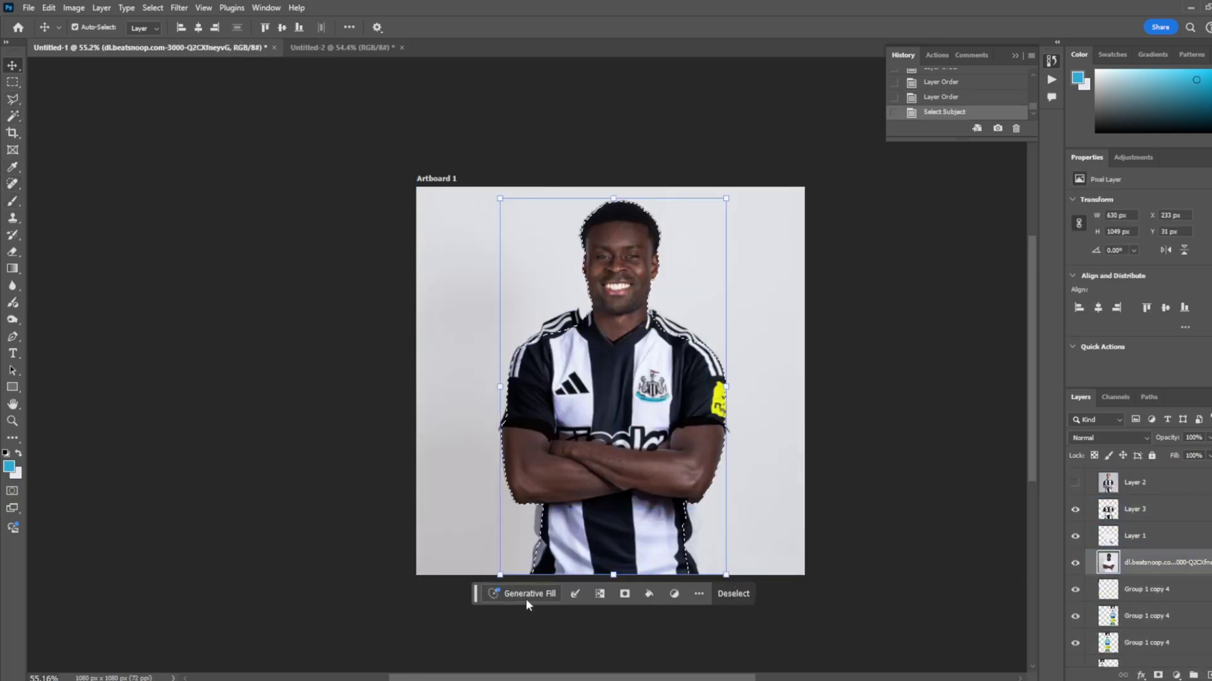
key("ctrl+j")
key("ctrl+alt+g")
left_click(1075, 497)
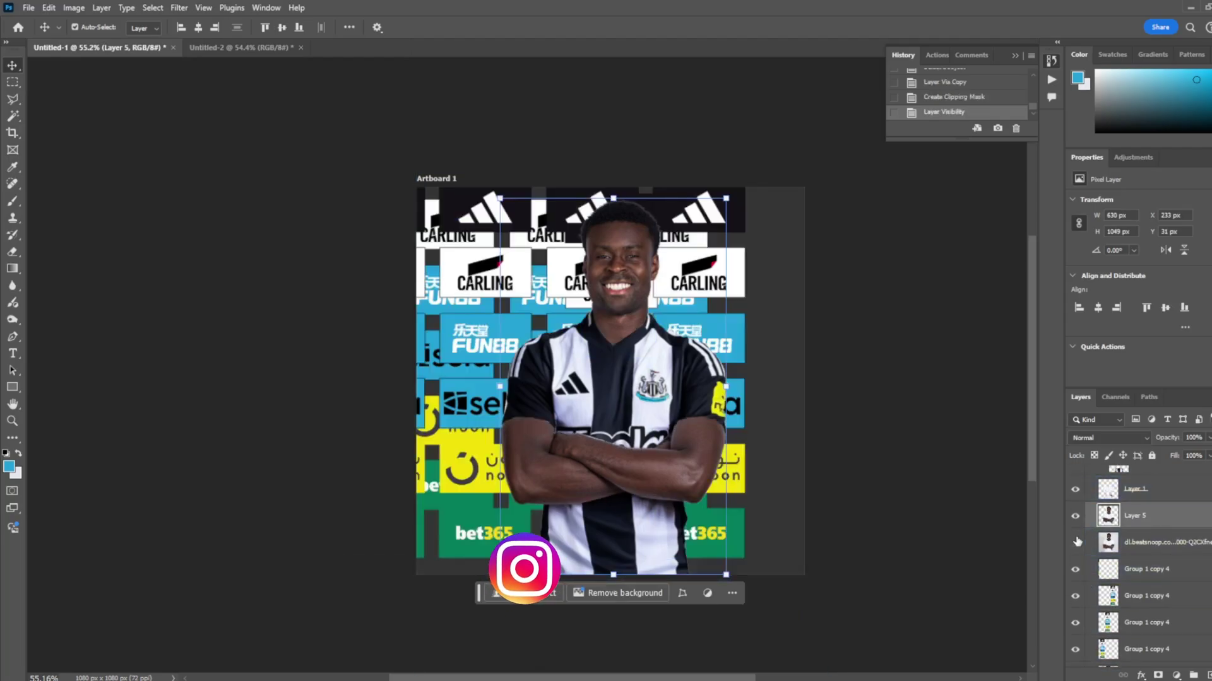
left_click(934, 96)
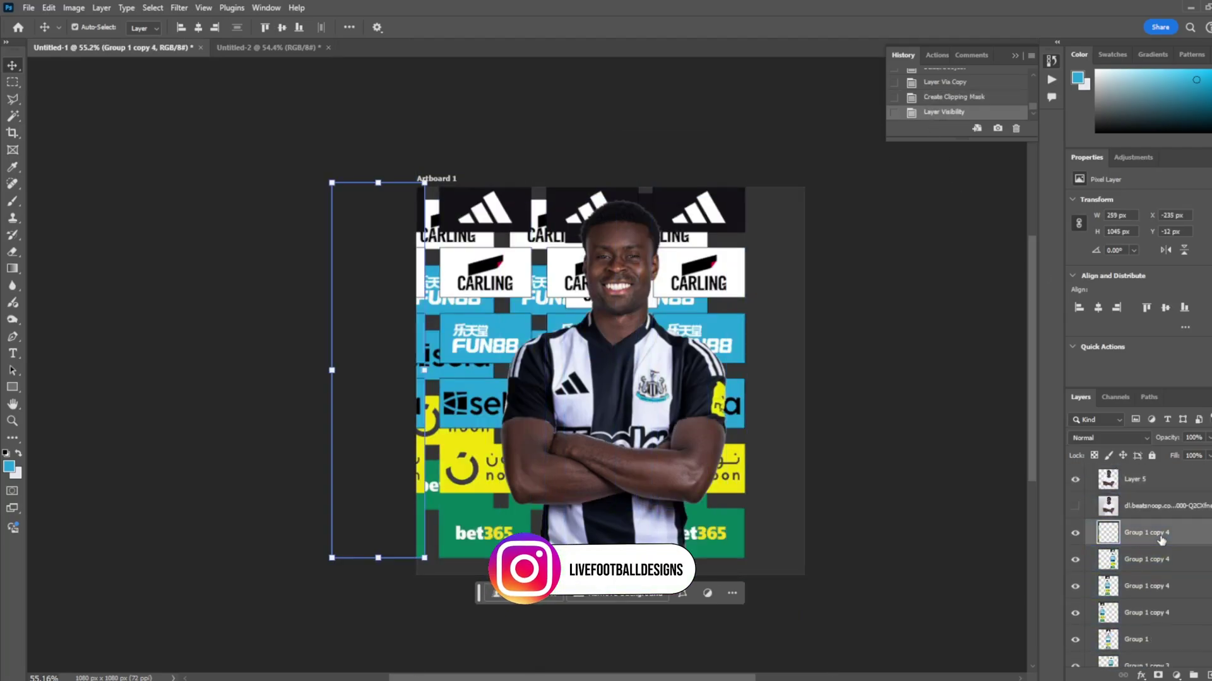
key("Delete")
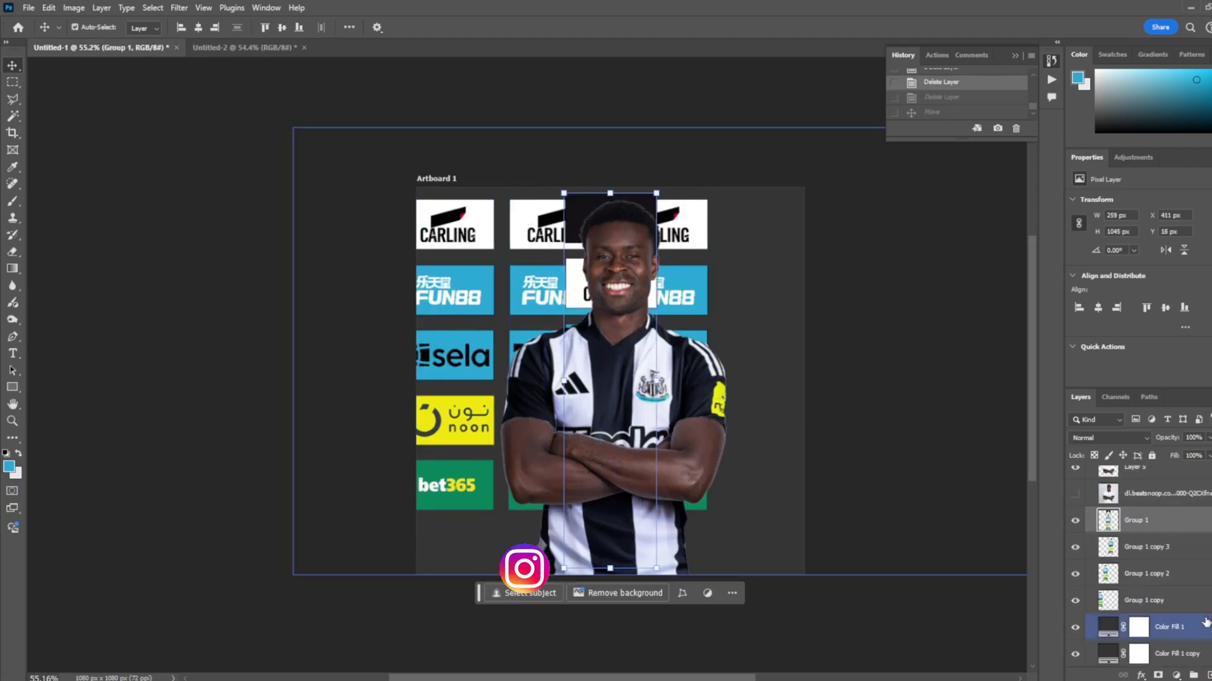
- Group the logo columns, centre them on the artboard and add copies at the left and right edges
scroll(1136, 568, "down", 2)
left_click(1207, 627)
left_click(1207, 579, "shift")
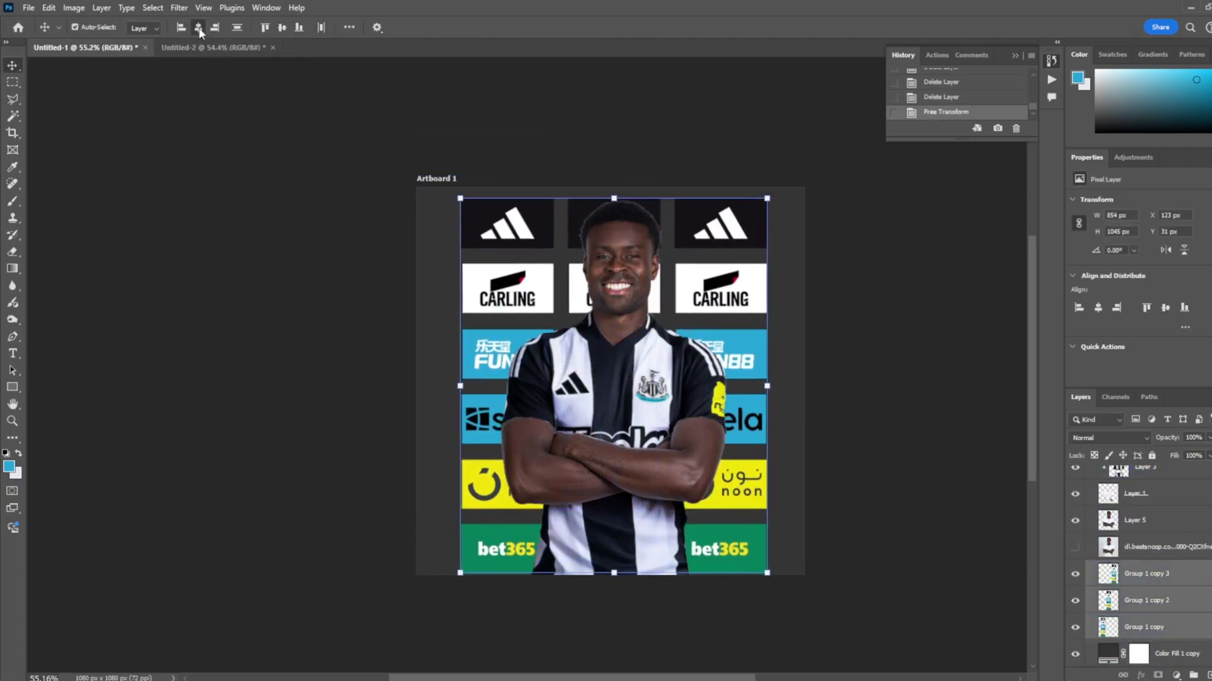
key("ctrl+g")
left_click(198, 27)
left_click(282, 27)
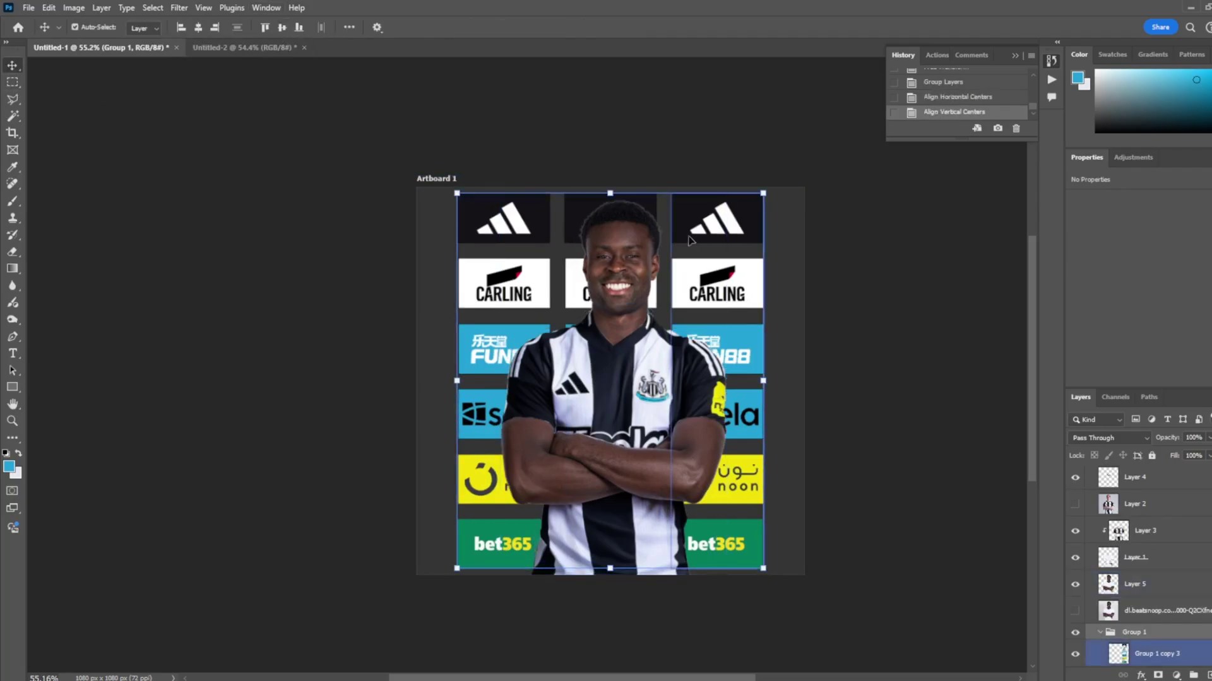
left_click_drag(690, 240, 795, 240)
left_click_drag(499, 240, 394, 240)
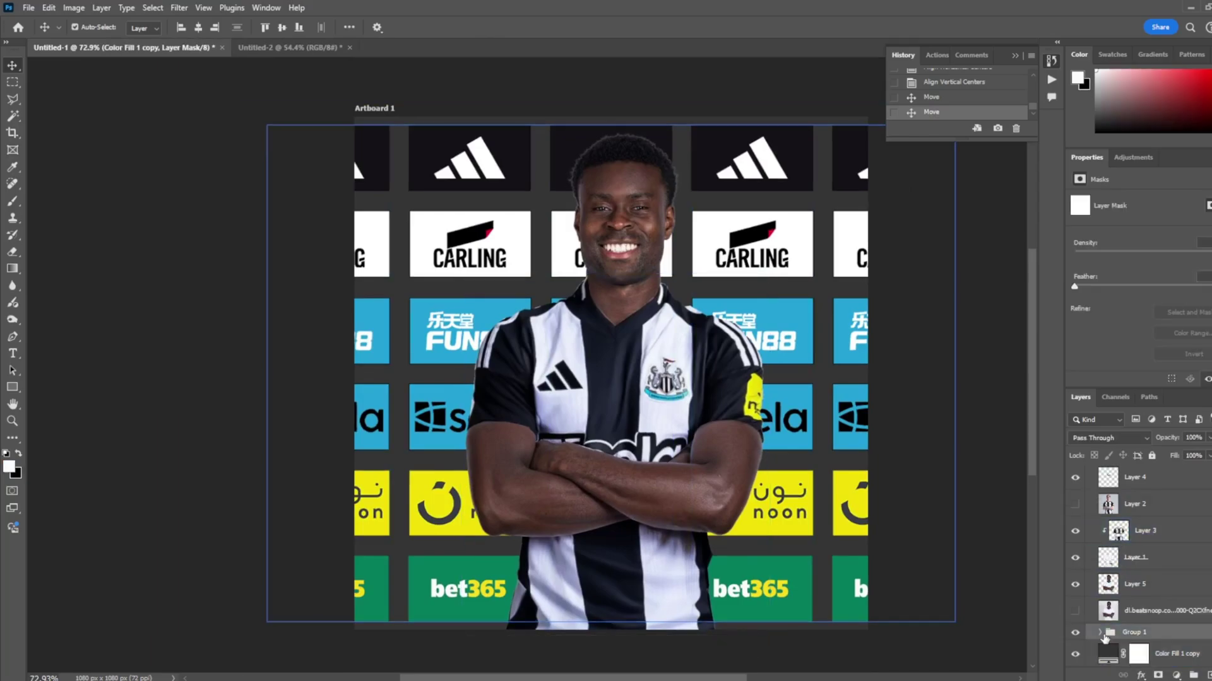
- Duplicate the logo group and merge it into a single logo-wall layer
double_click(1105, 632)
key("Escape")
left_click(1100, 633)
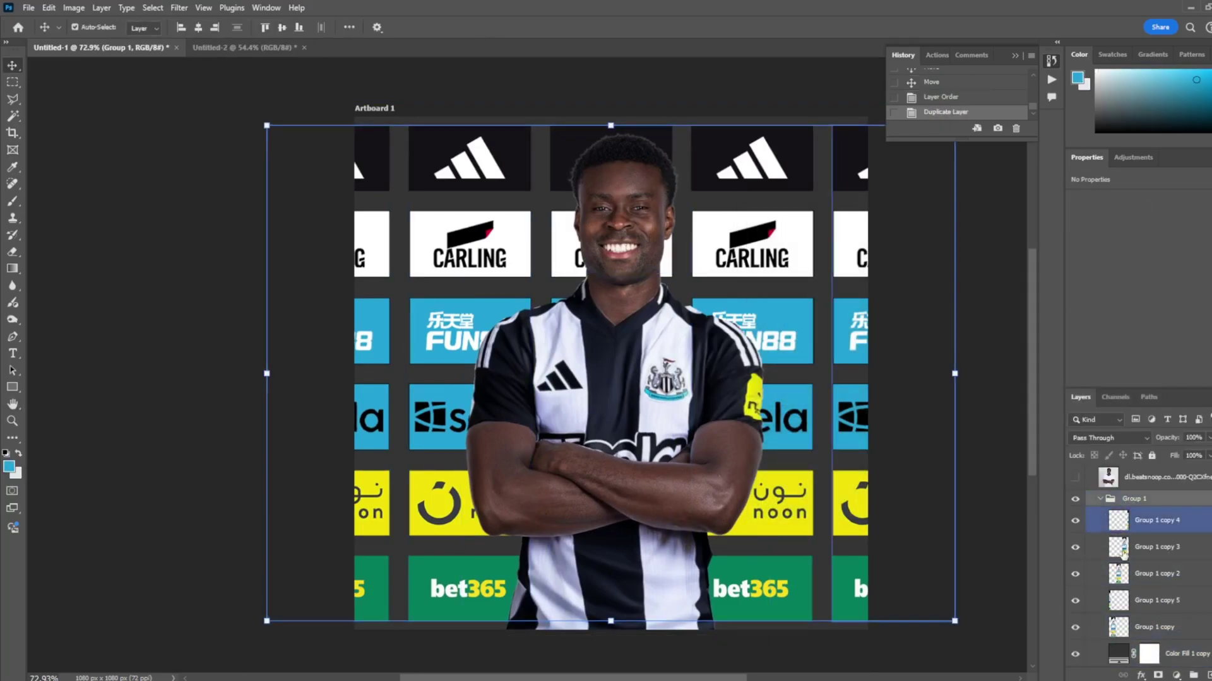
key("ctrl+e")
left_click(178, 8)
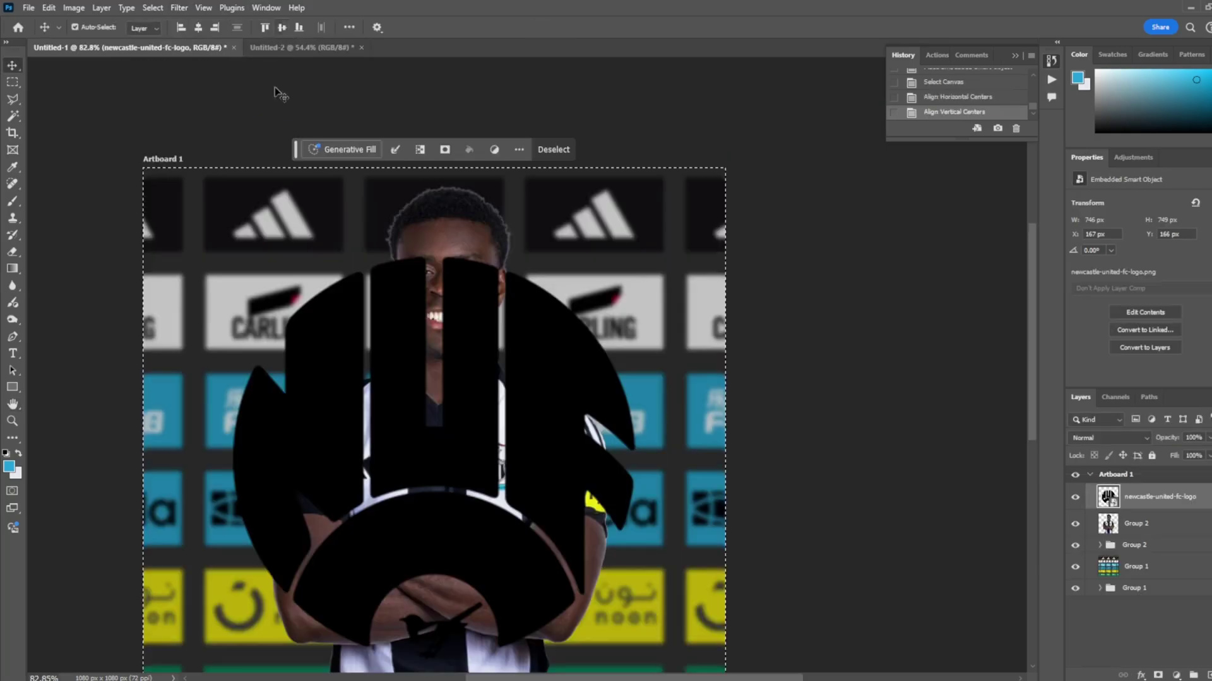
- Move the crest below the player and give it a white Color Overlay
left_click_drag(1160, 496, 1175, 528)
double_click(1160, 539)
left_click(771, 386)
key("Return")
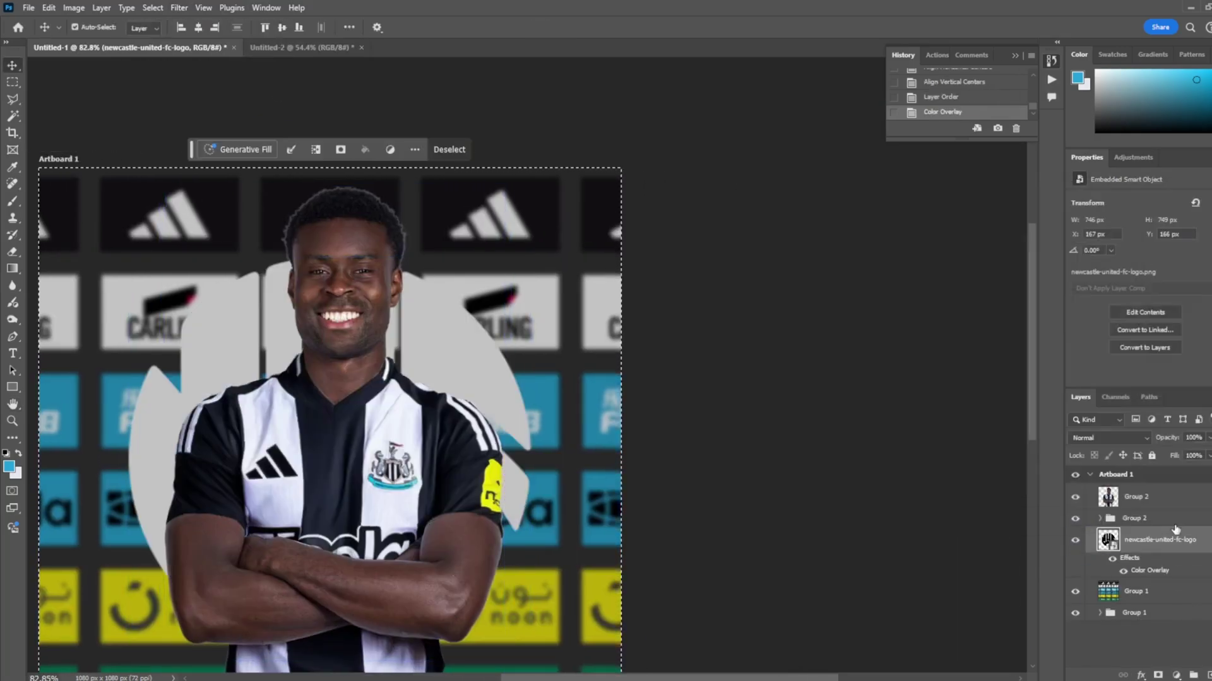
left_click_drag(1175, 529, 1175, 560)
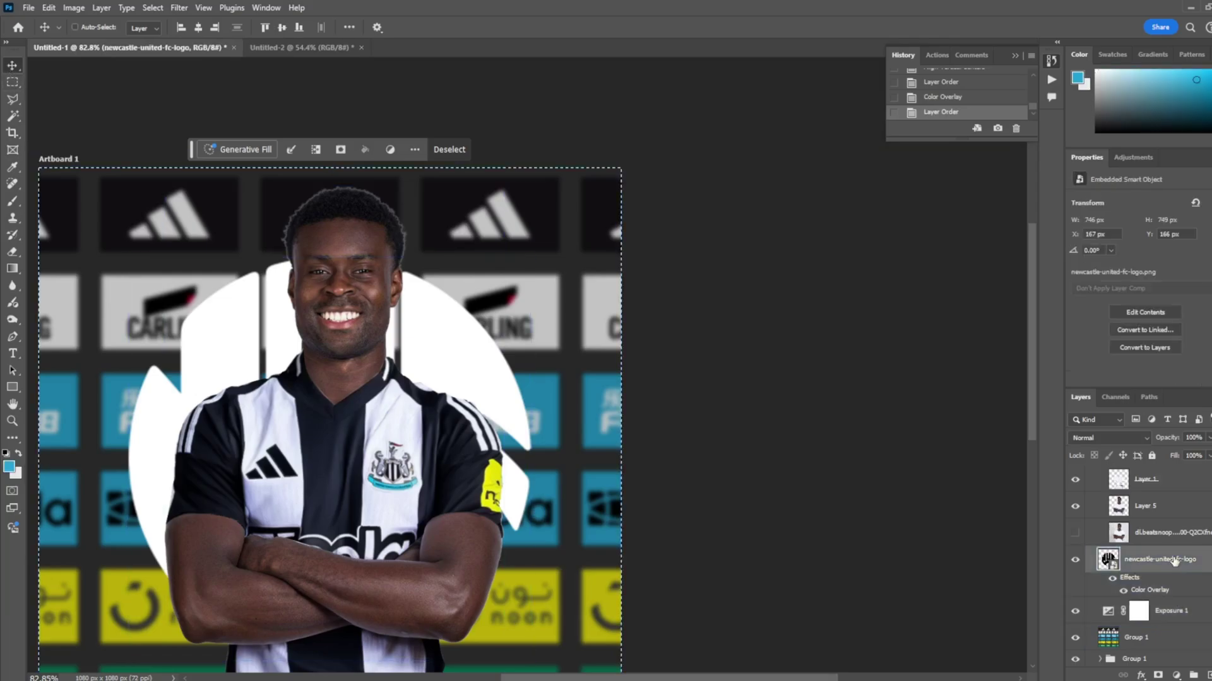
key("ctrl+d")
- Enlarge the crest behind the player with Free Transform
key("ctrl+0")
key("ctrl+t")
left_click_drag(516, 542, 538, 565)
key("Return")
key("m")
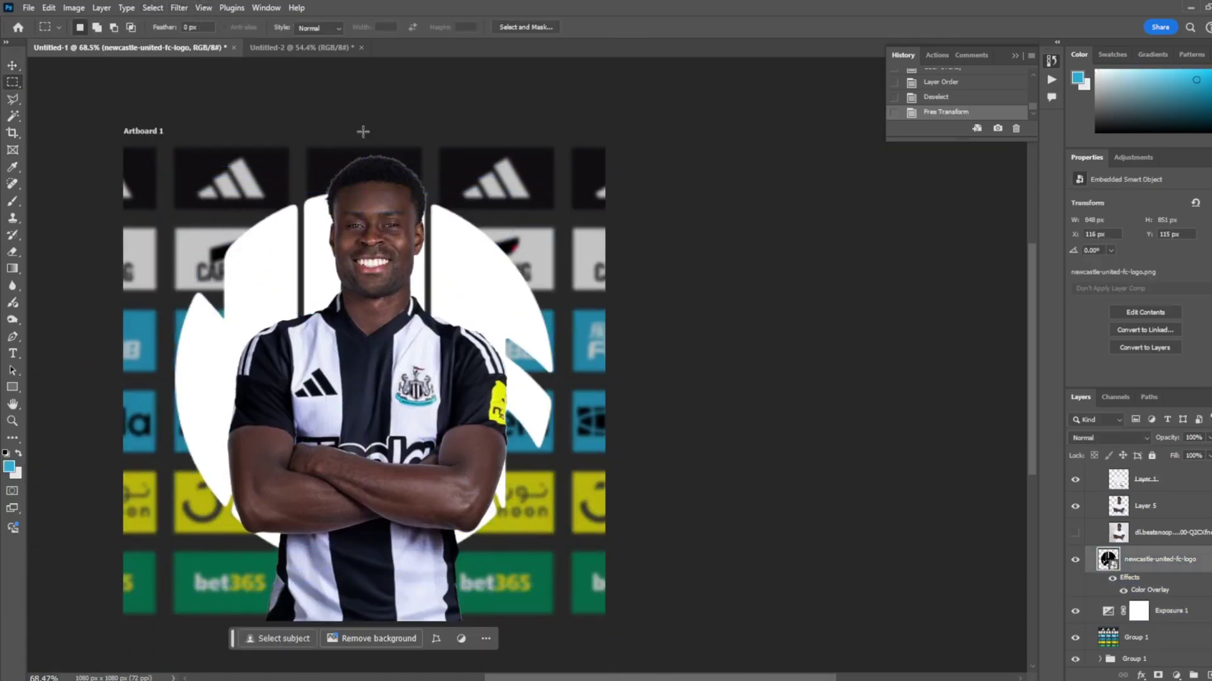
- Duplicate the crest and apply a Gaussian Blur to the copy for a soft glow
key("ctrl+j")
left_click(179, 7)
left_click(354, 240)
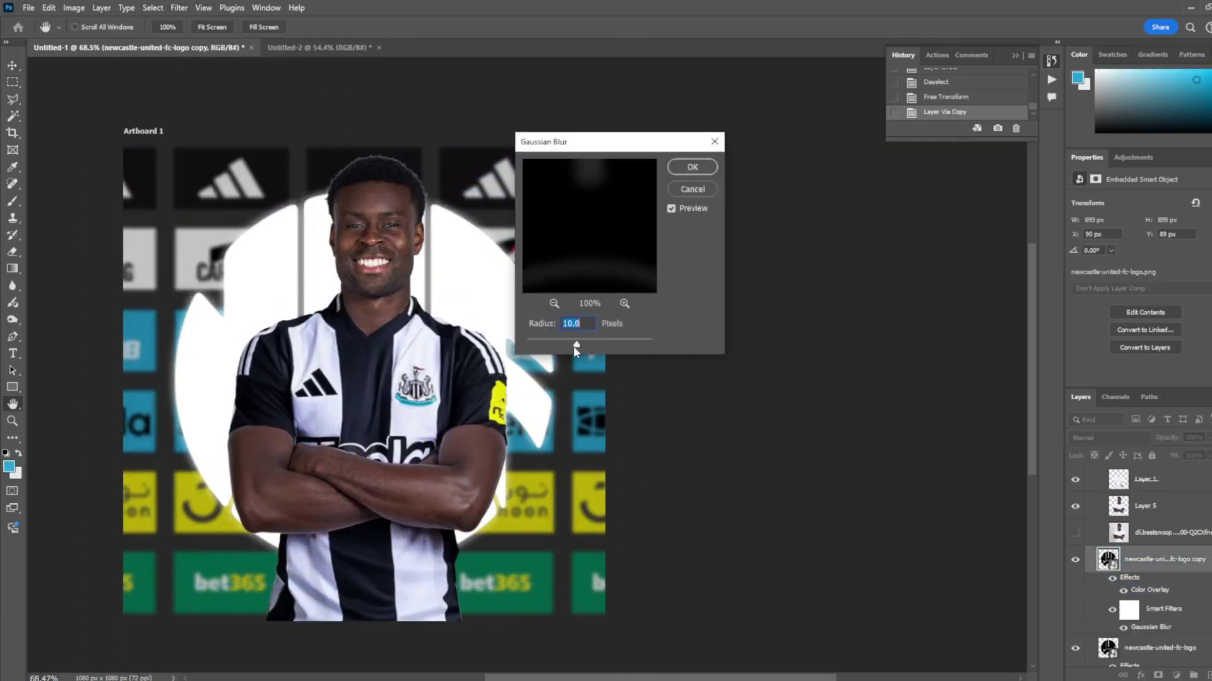
left_click_drag(576, 346, 592, 346)
left_click(692, 167)
left_click(1117, 497)
- Add a Hue/Saturation adjustment clipped to the player, colorized with high lightness, and invert its mask
left_click(1175, 676)
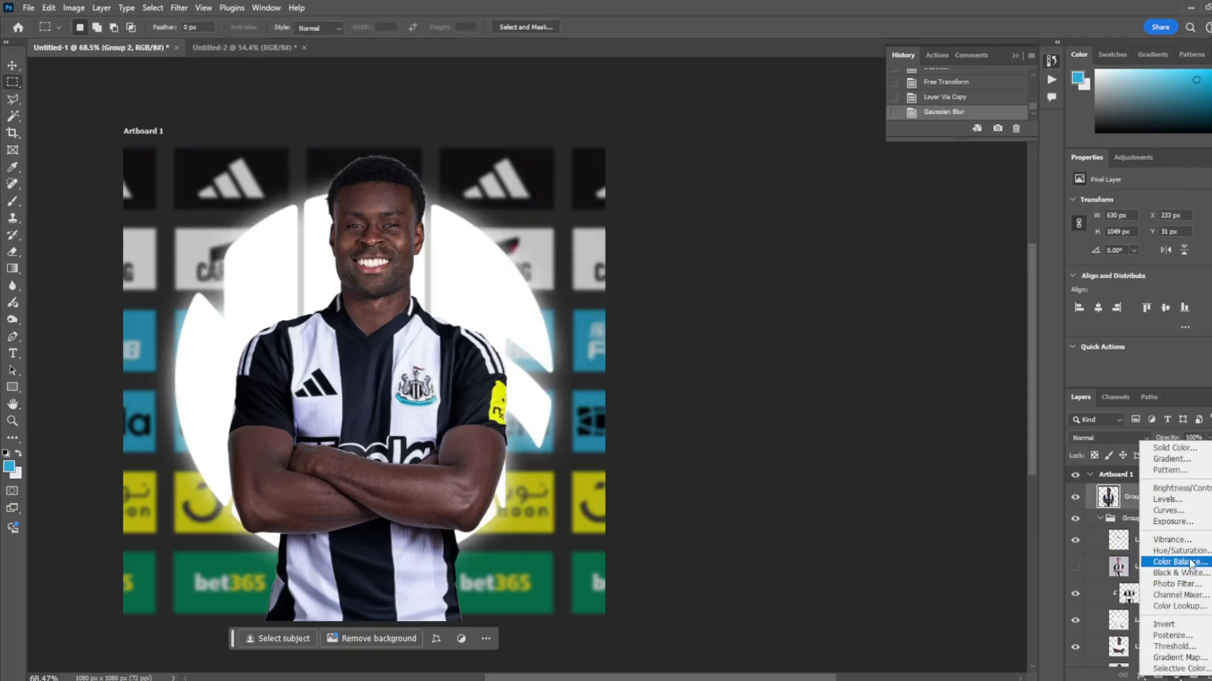
left_click(1178, 551)
key("ctrl+alt+g")
left_click(1139, 318)
left_click_drag(1141, 296, 1209, 296)
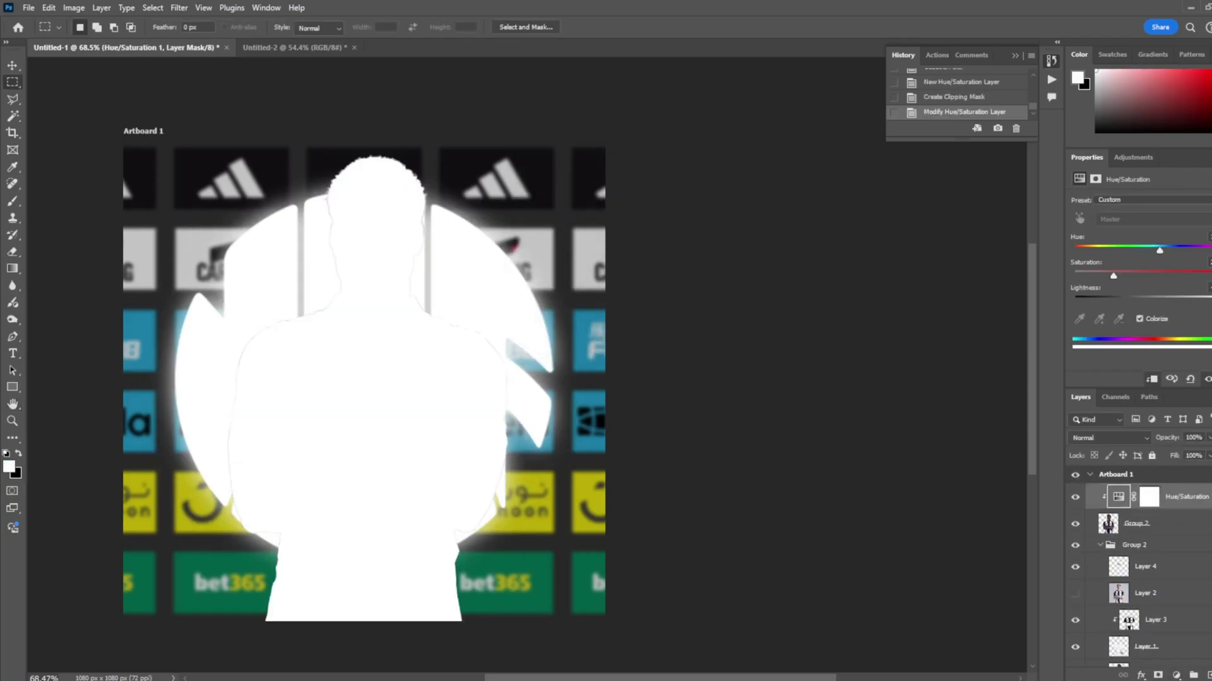
key("Return")
key("ctrl+i")
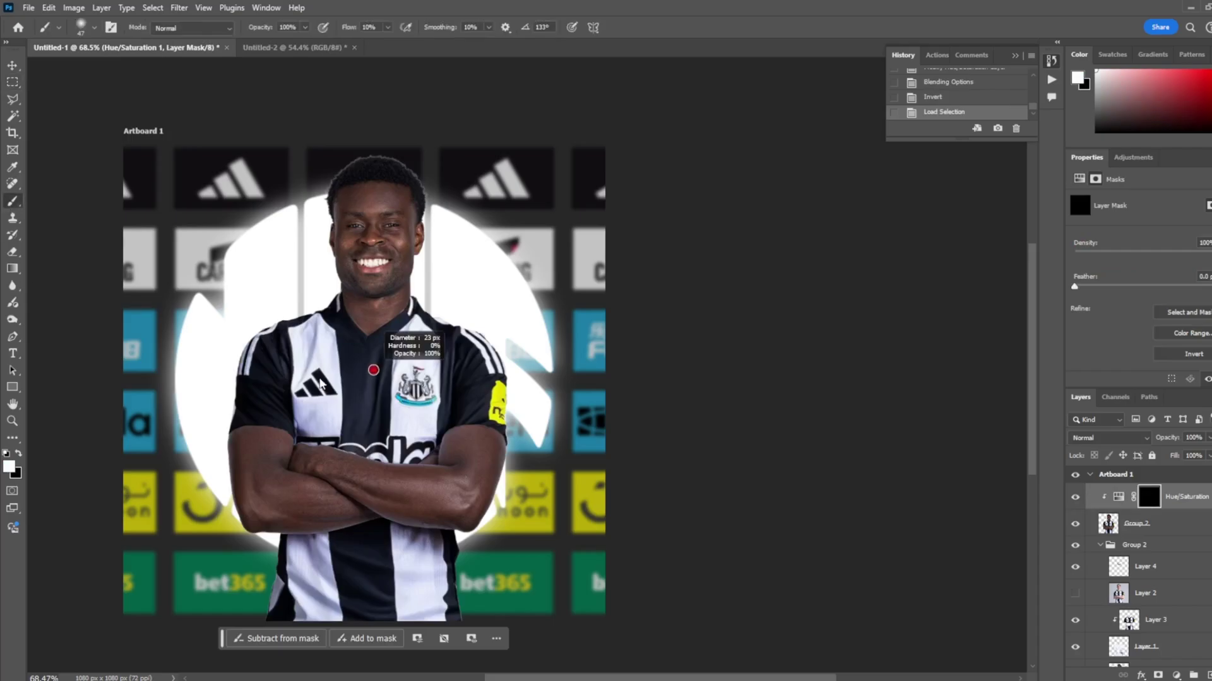
- Paint the mask along the collar, neck and ear, undoing a stray stroke on the hair edge
scroll(399, 233, "up", 5, "alt")
left_click_drag(450, 521, 446, 463)
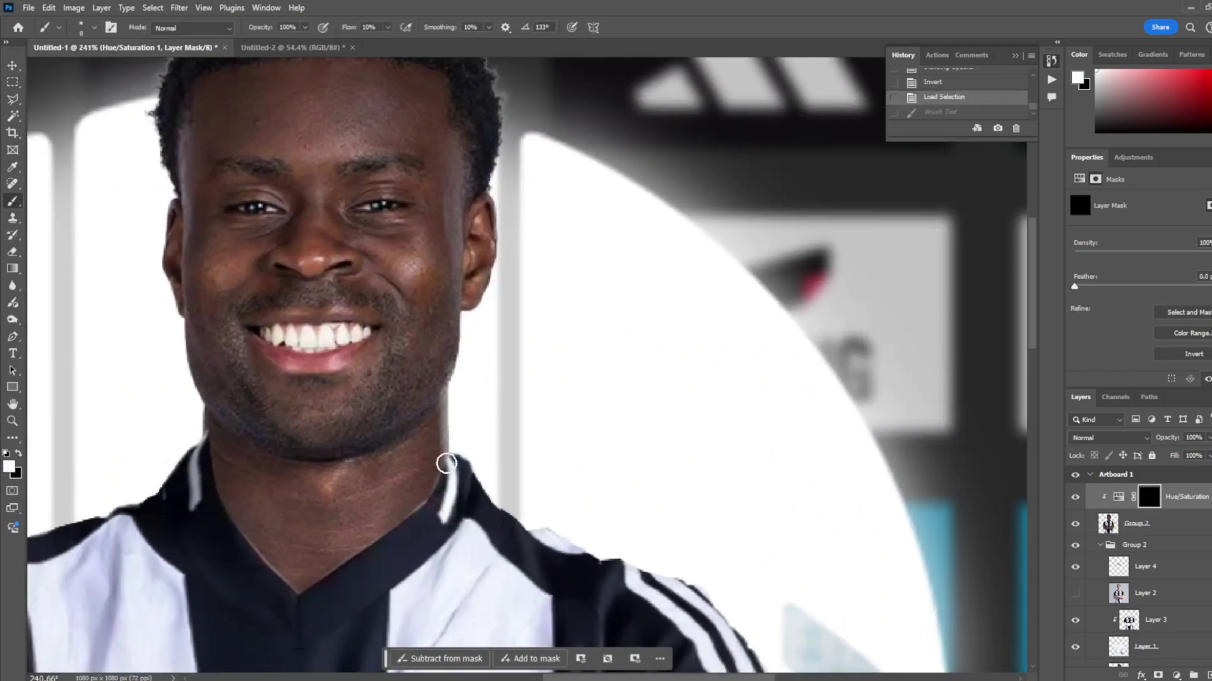
key("x")
mouse_move(459, 286)
left_mouse_down()
mouse_move(474, 273)
mouse_move(456, 233)
left_mouse_up()
scroll(471, 279, "up", 3)
key("x")
key("ctrl+z")
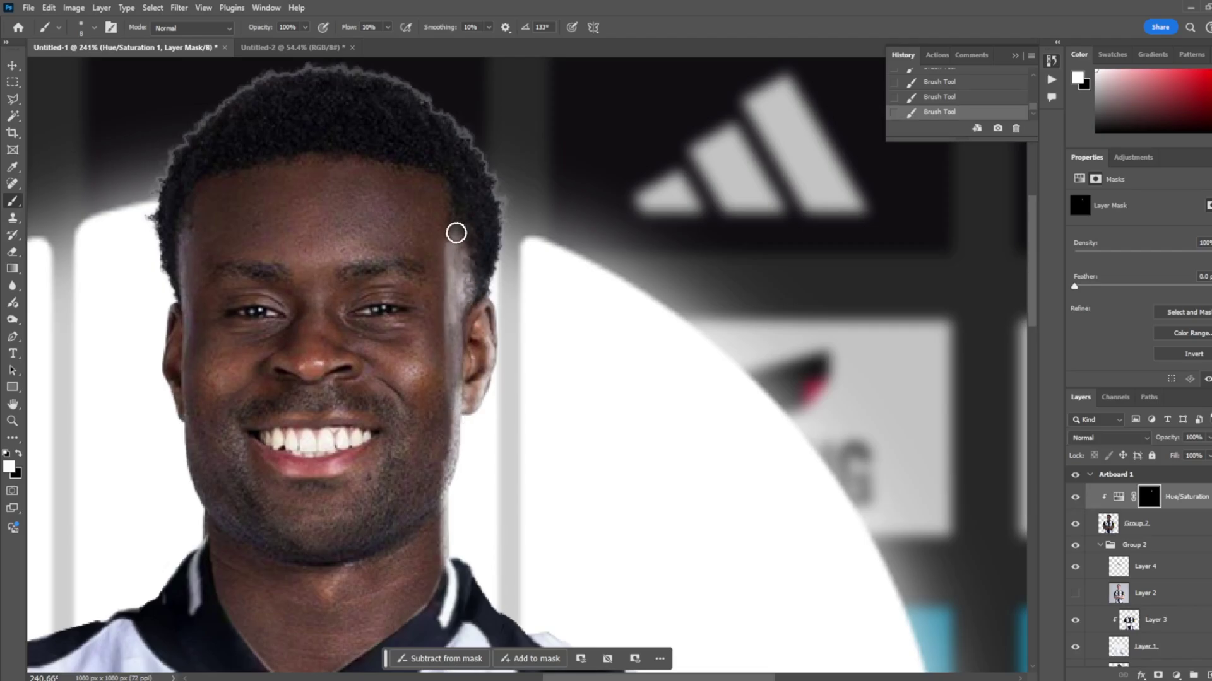
- Adjust the brush size and keep refining the mask around the face edges
right_click(486, 275)
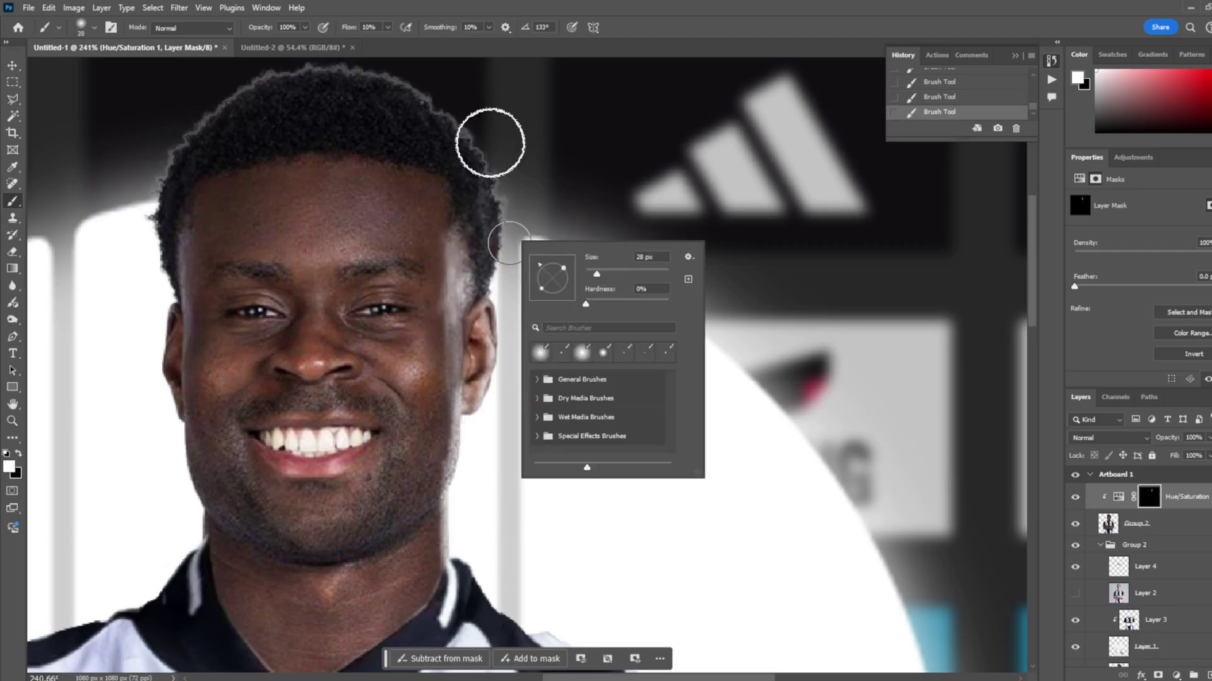
scroll(490, 283, "down", 3)
scroll(220, 340, "up", 3)
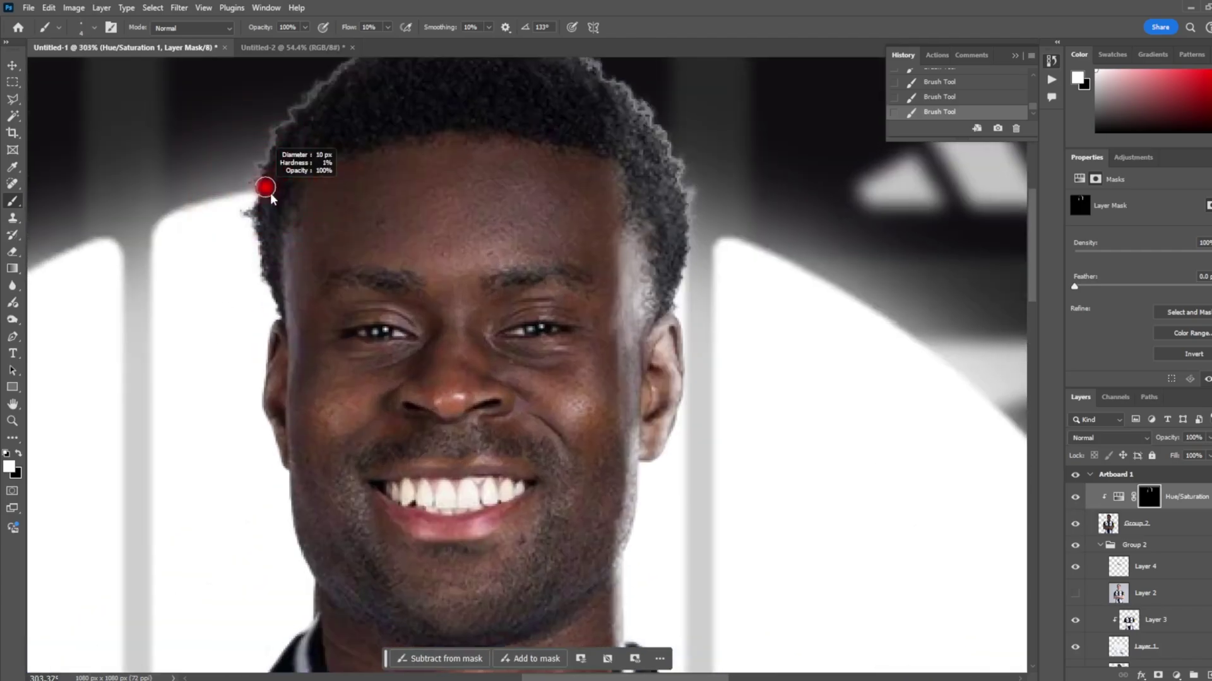
scroll(278, 316, "left", 3)
scroll(379, 429, "down", 3)
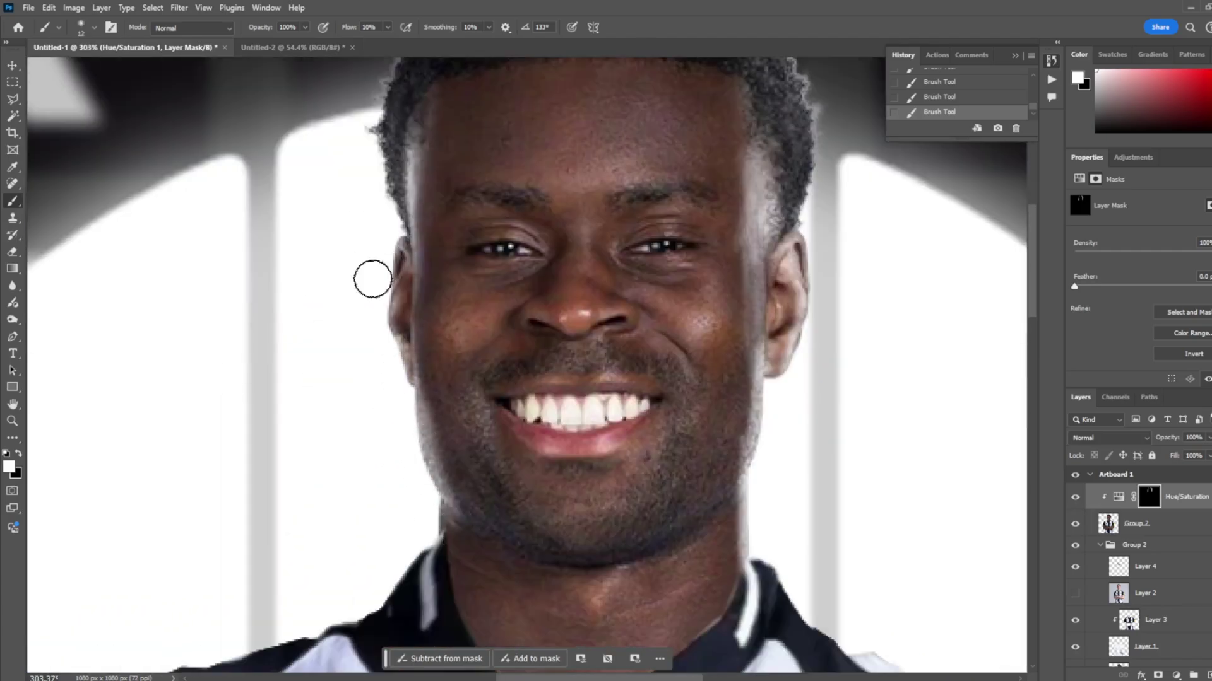
scroll(372, 279, "down", 4)
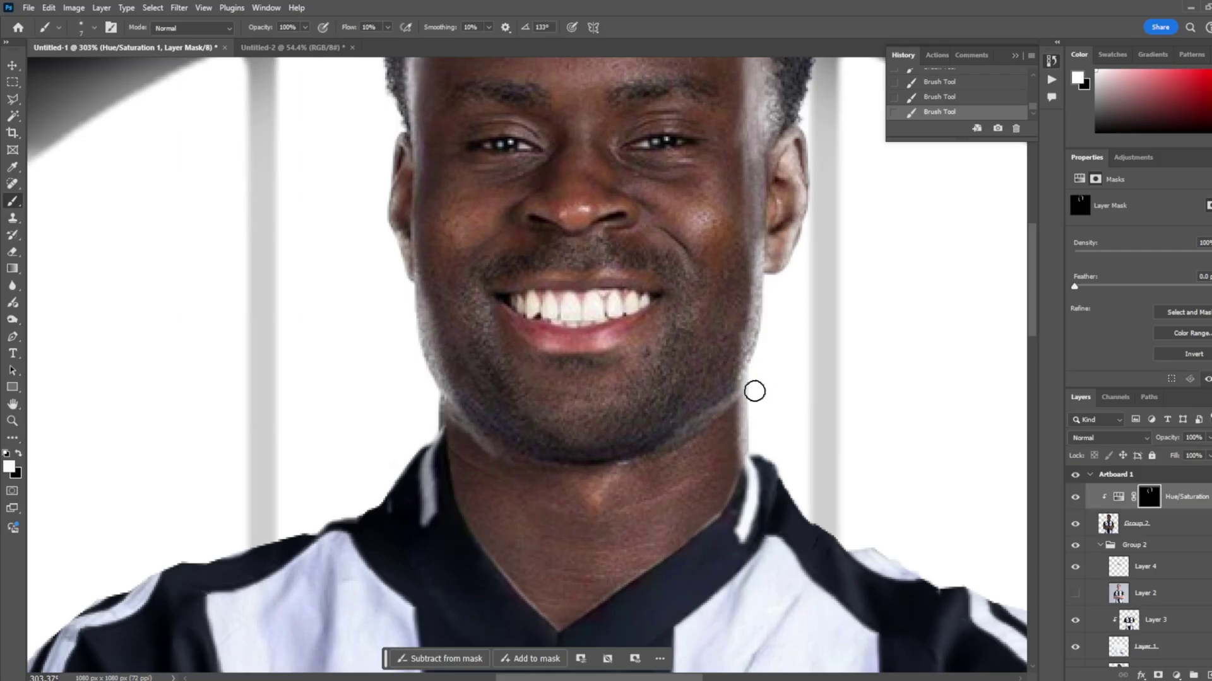
scroll(688, 453, "down", 5)
scroll(548, 417, "up", 4)
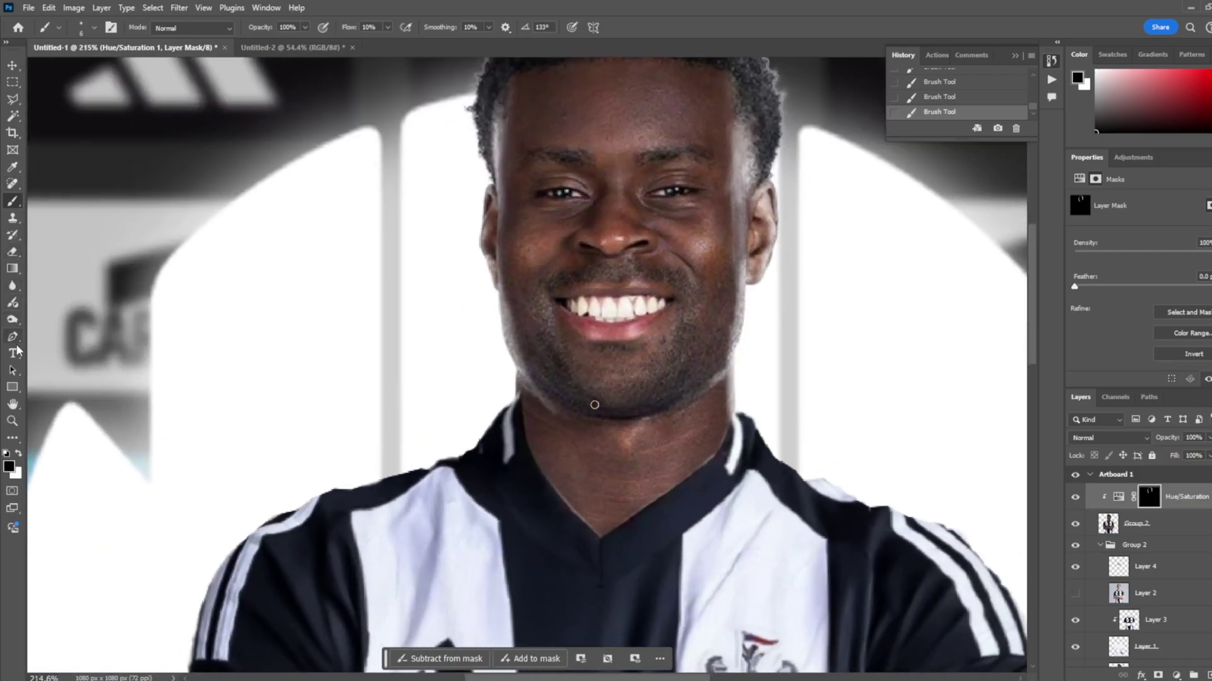
scroll(443, 414, "up", 3)
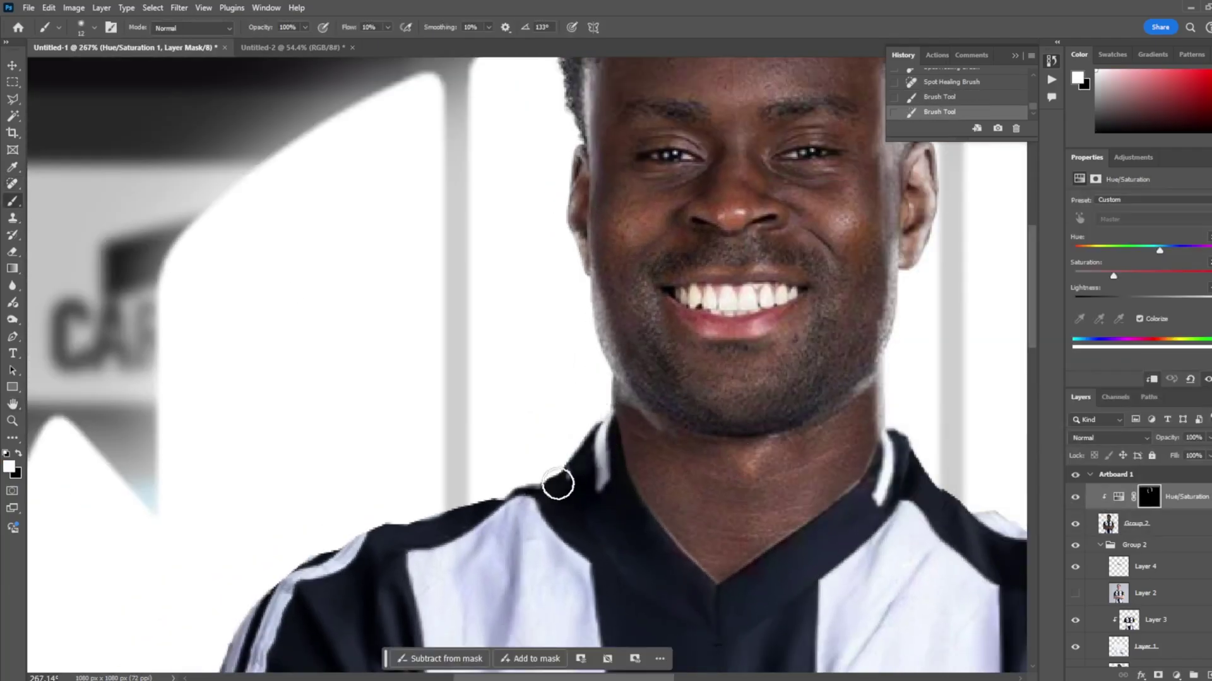
- Paint black on the Hue/Saturation mask around the shoulders
key("x")
scroll(732, 391, "down", 4)
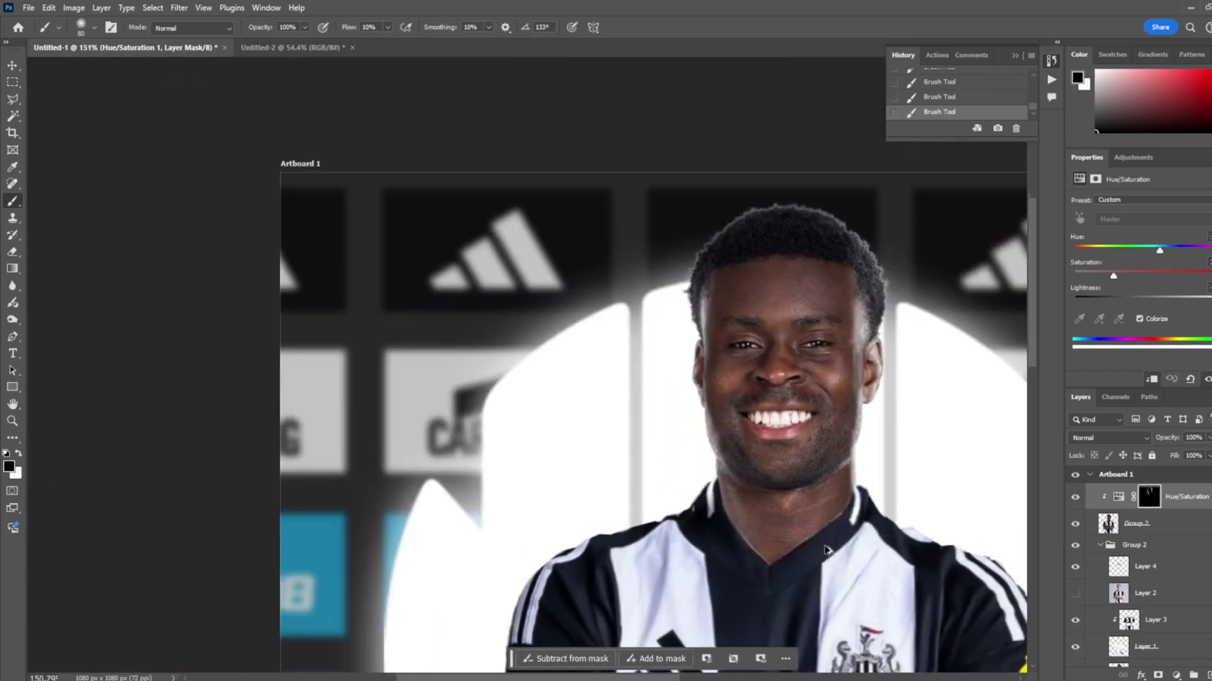
scroll(746, 420, "up", 4)
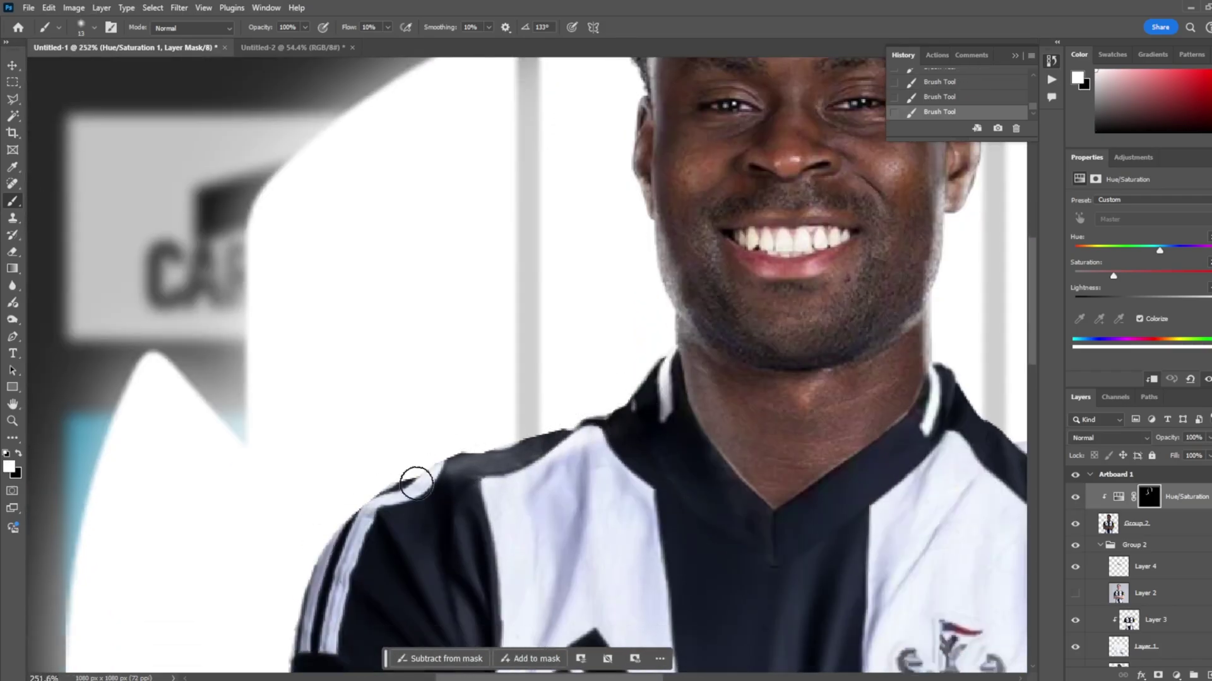
scroll(351, 502, "down", 5)
scroll(279, 628, "down", 3)
scroll(292, 580, "down", 1)
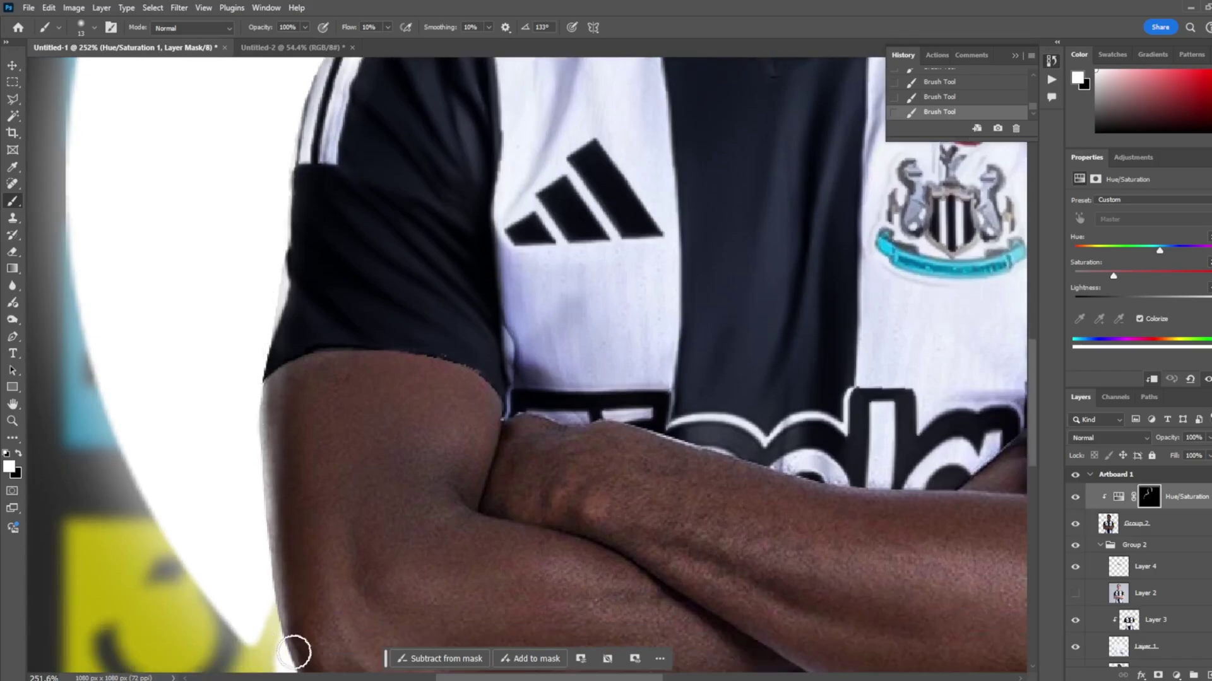
scroll(293, 650, "down", 2)
scroll(379, 457, "down", 2)
scroll(447, 533, "down", 3)
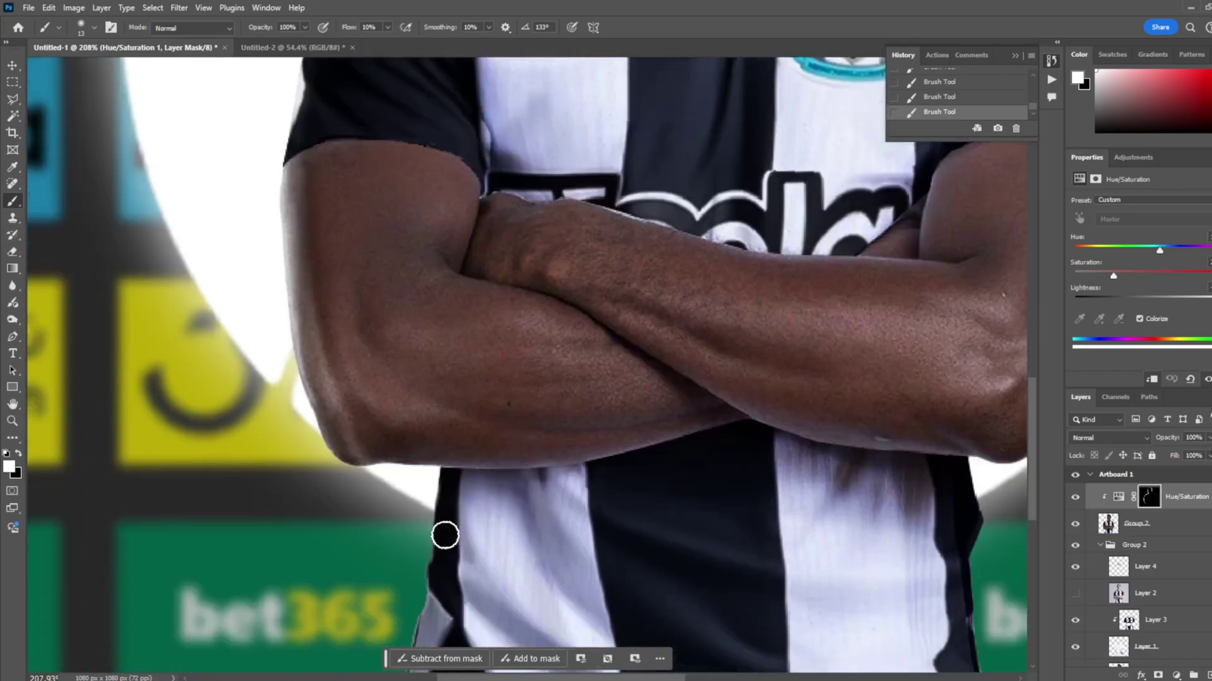
scroll(431, 500, "down", 1)
scroll(431, 500, "down", 3)
scroll(432, 600, "right", 3)
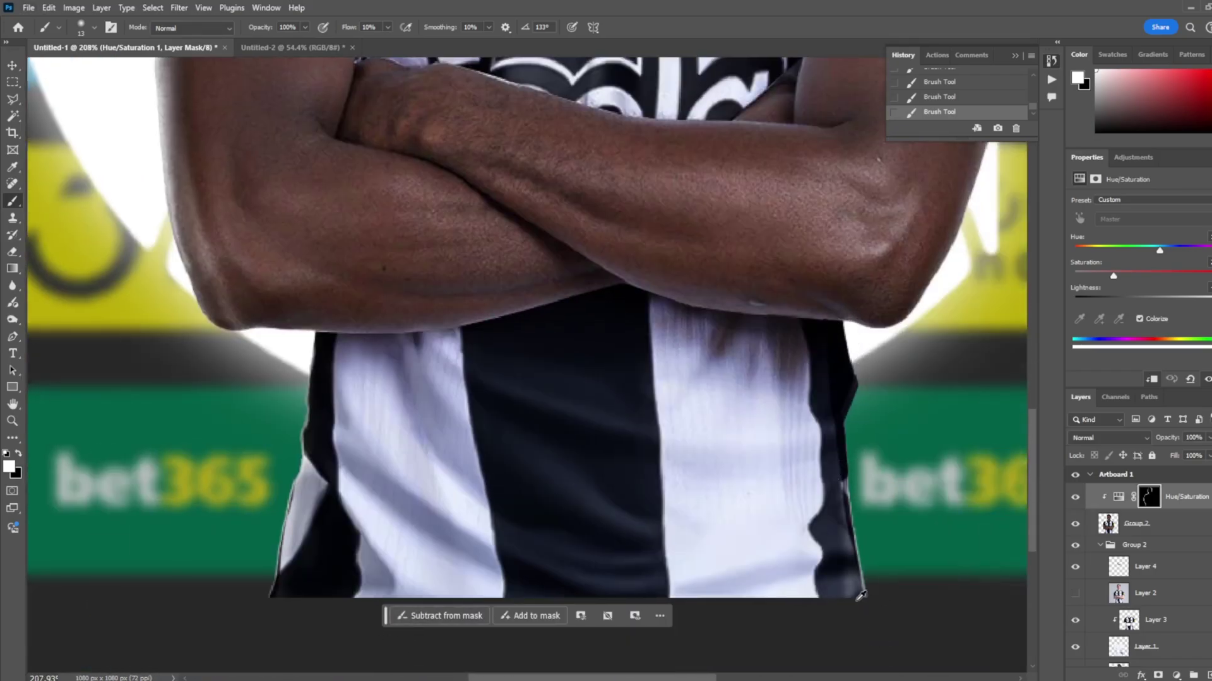
scroll(888, 587, "up", 2)
- Switch to white with a smaller brush and reset the brush angle for the sleeve edges
key("x")
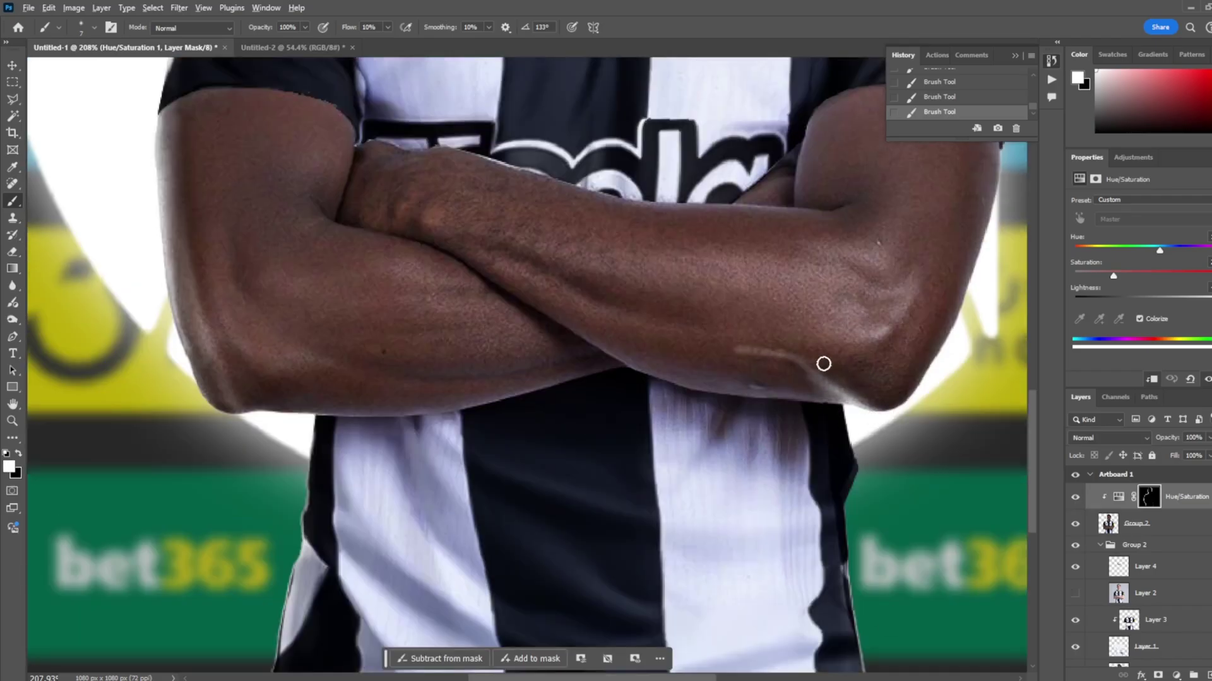
scroll(805, 370, "right", 3)
key("x")
key("bracketleft")
key("bracketleft")
key("bracketleft")
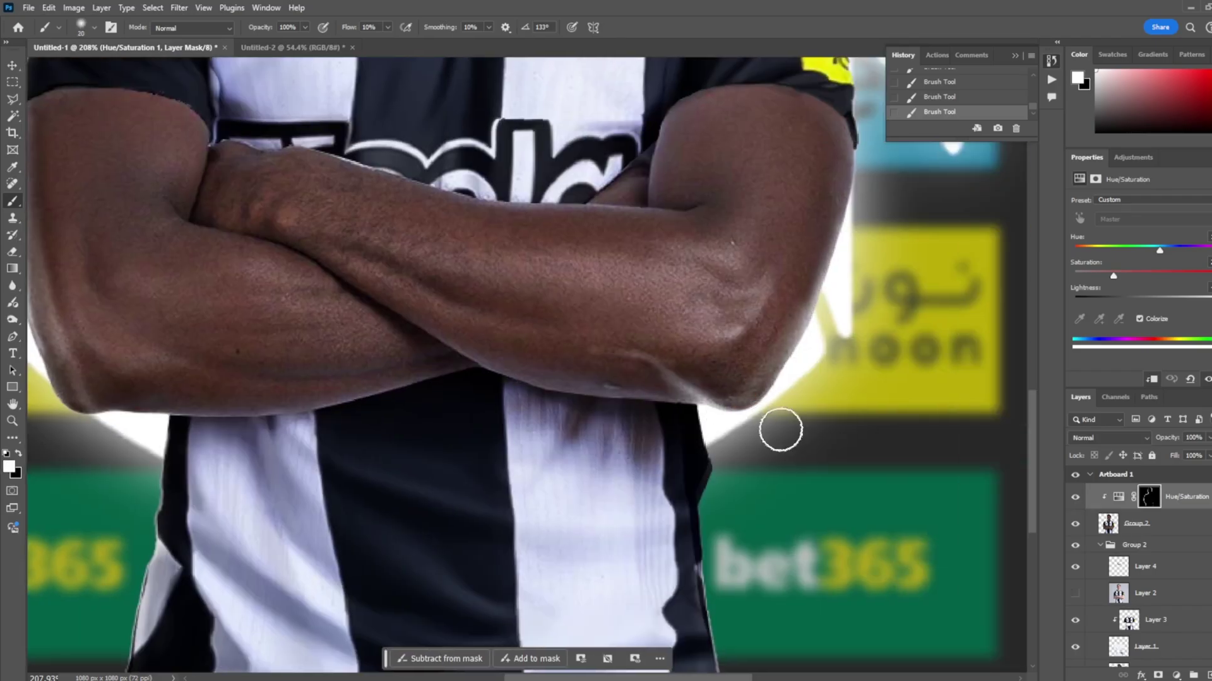
scroll(780, 429, "up", 4)
scroll(864, 263, "up", 4)
scroll(865, 262, "right", 3)
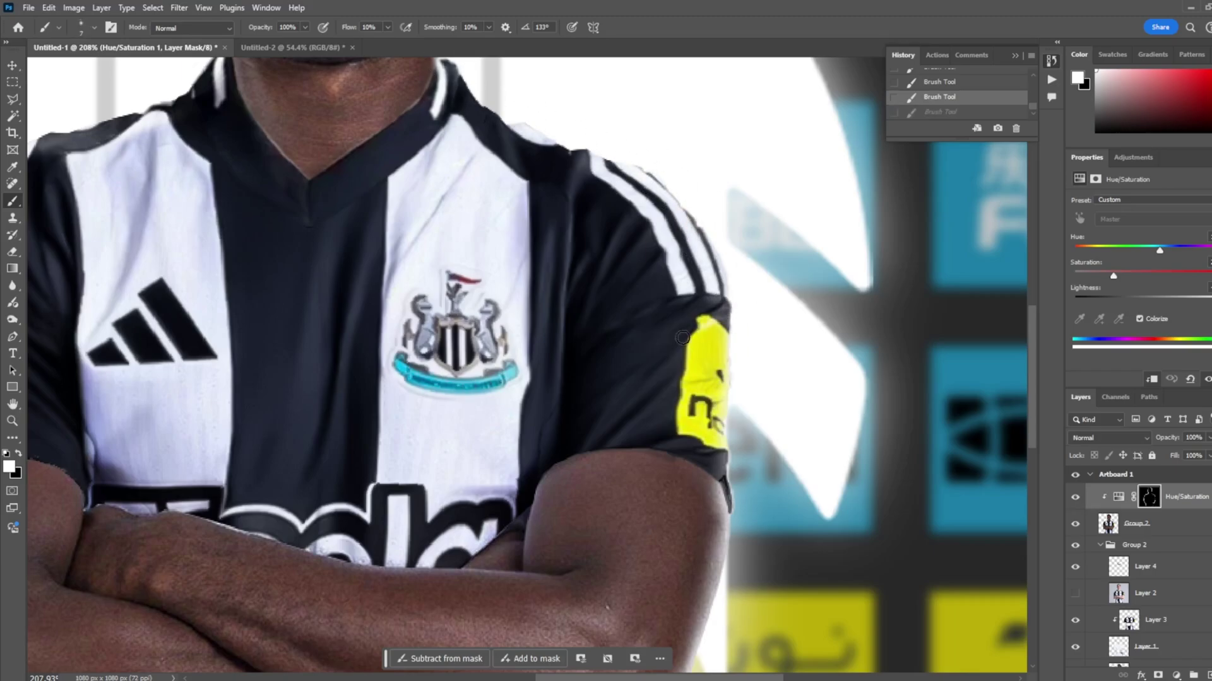
scroll(682, 339, "up", 1)
right_click(708, 351)
key("Return")
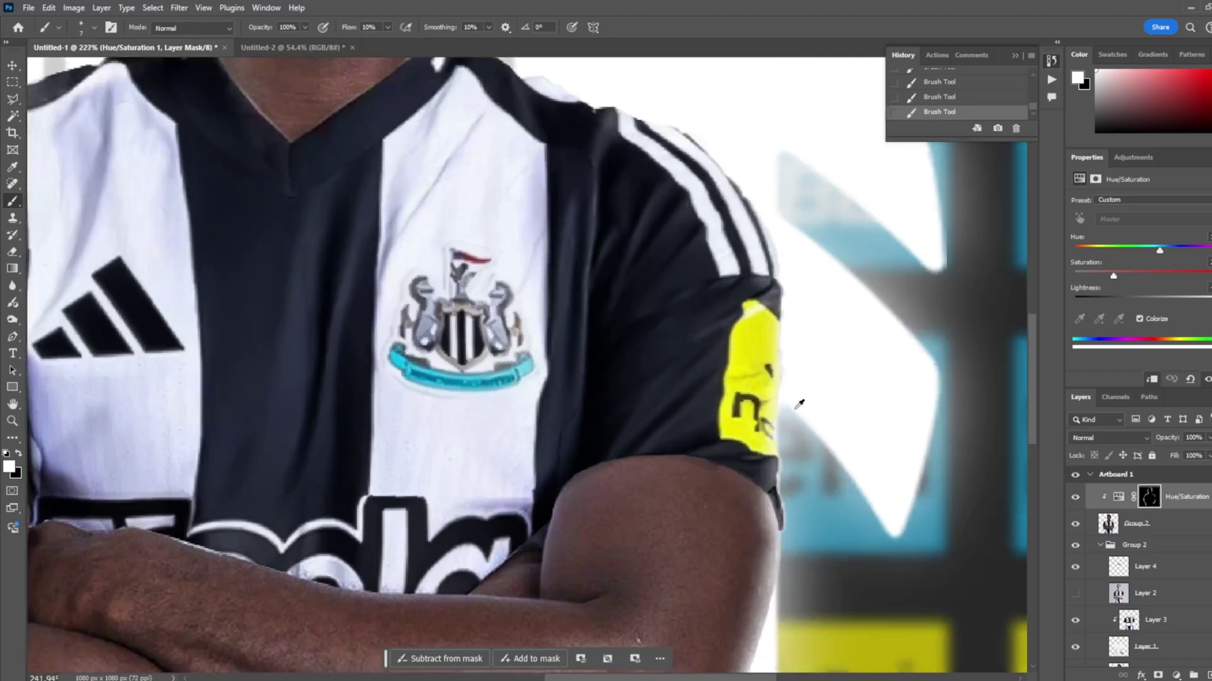
scroll(799, 404, "up", 5)
- Paint black around the crossed arms, undoing and redoing stray mask strokes
key("x")
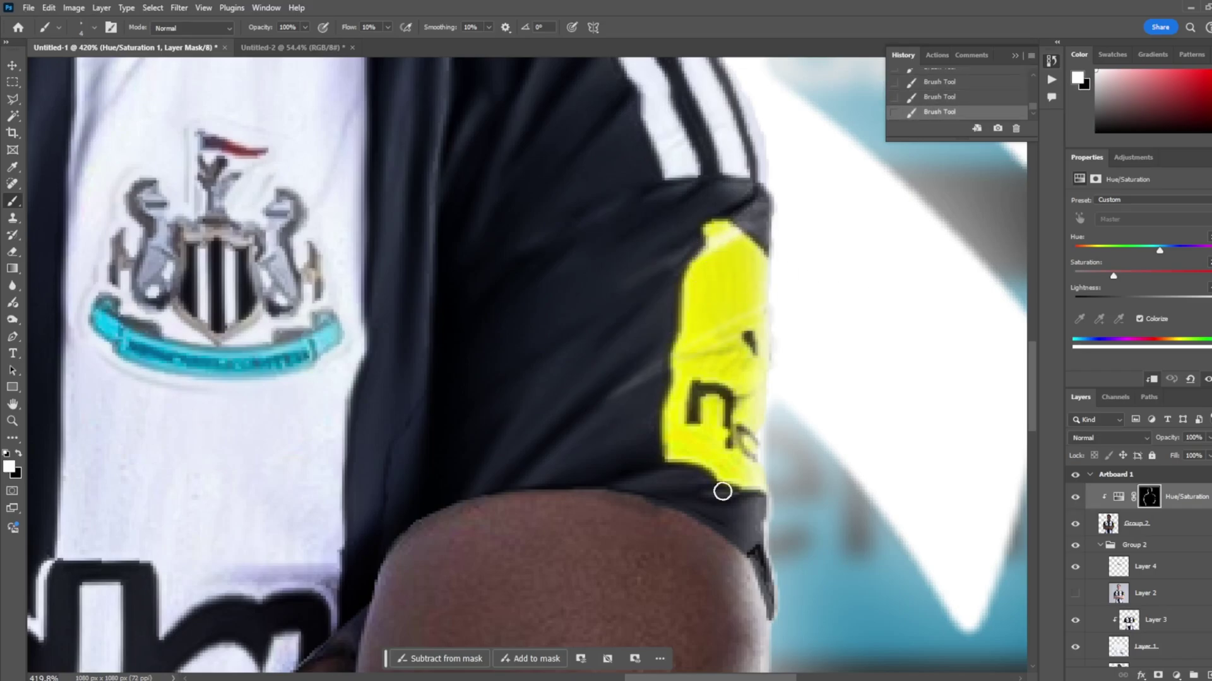
scroll(784, 598, "down", 3)
scroll(742, 277, "up", 5)
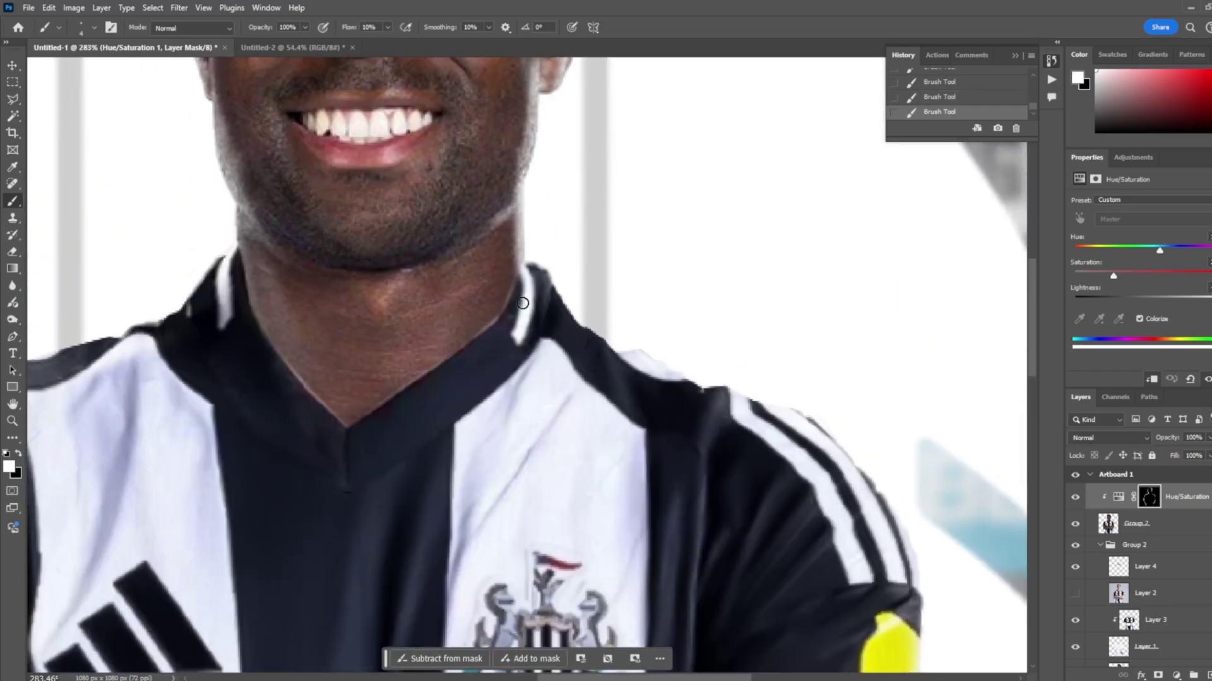
scroll(744, 347, "left", 5)
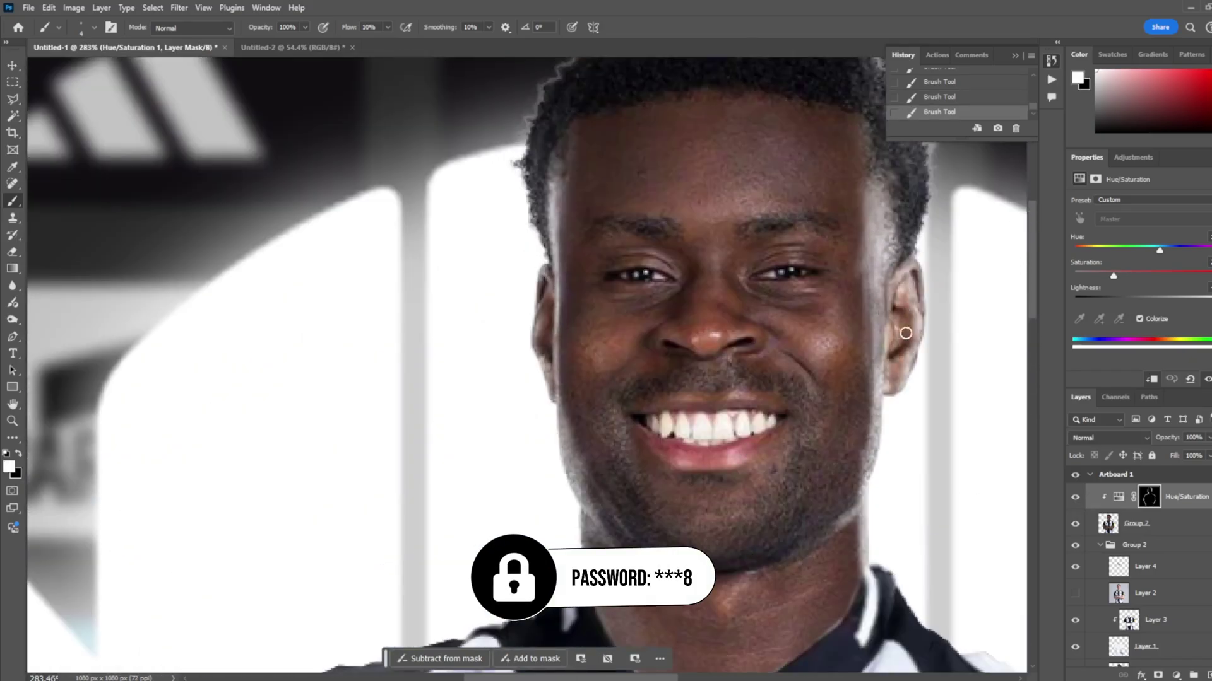
scroll(906, 333, "down", 3)
scroll(690, 419, "up", 3)
key("ctrl+z")
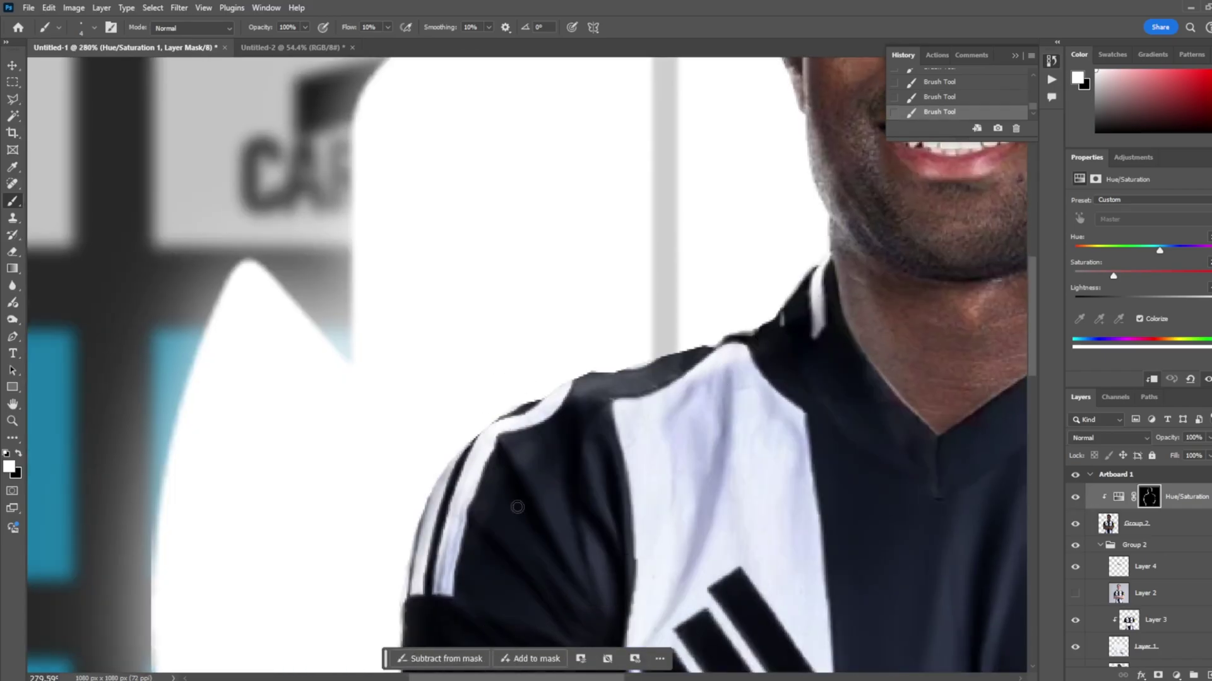
scroll(557, 552, "down", 3)
scroll(442, 442, "down", 5)
key("ctrl+z")
scroll(374, 379, "down", 3)
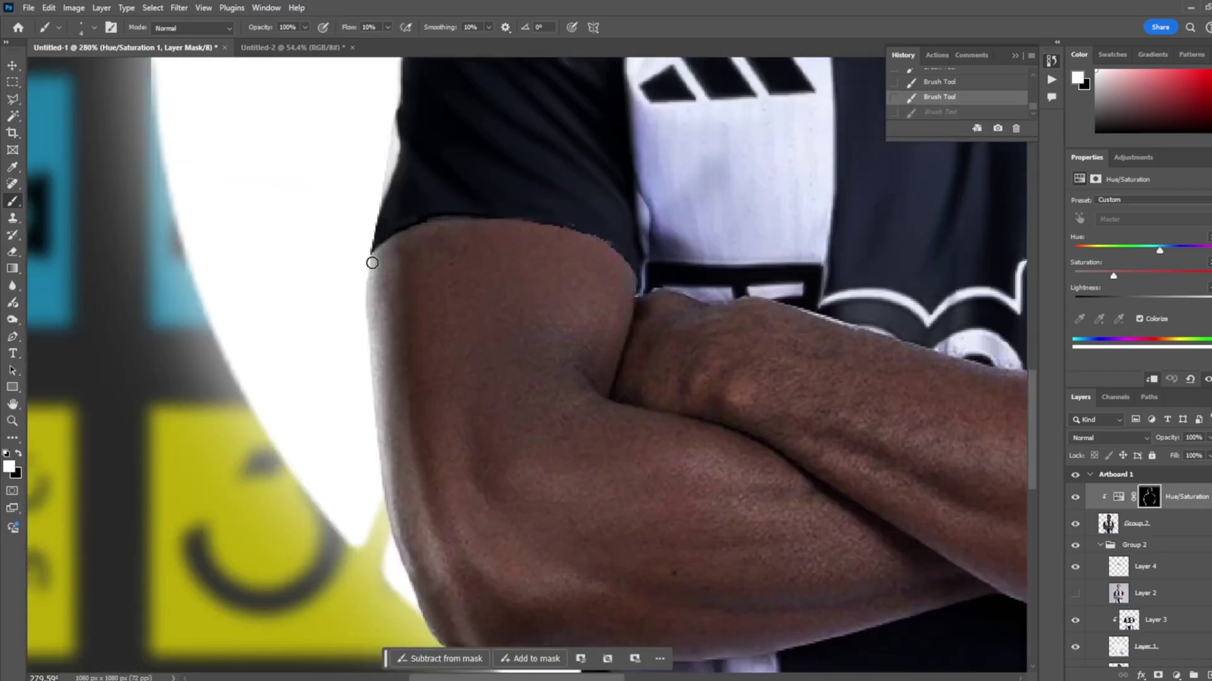
key("ctrl+shift+z")
scroll(404, 316, "down", 1)
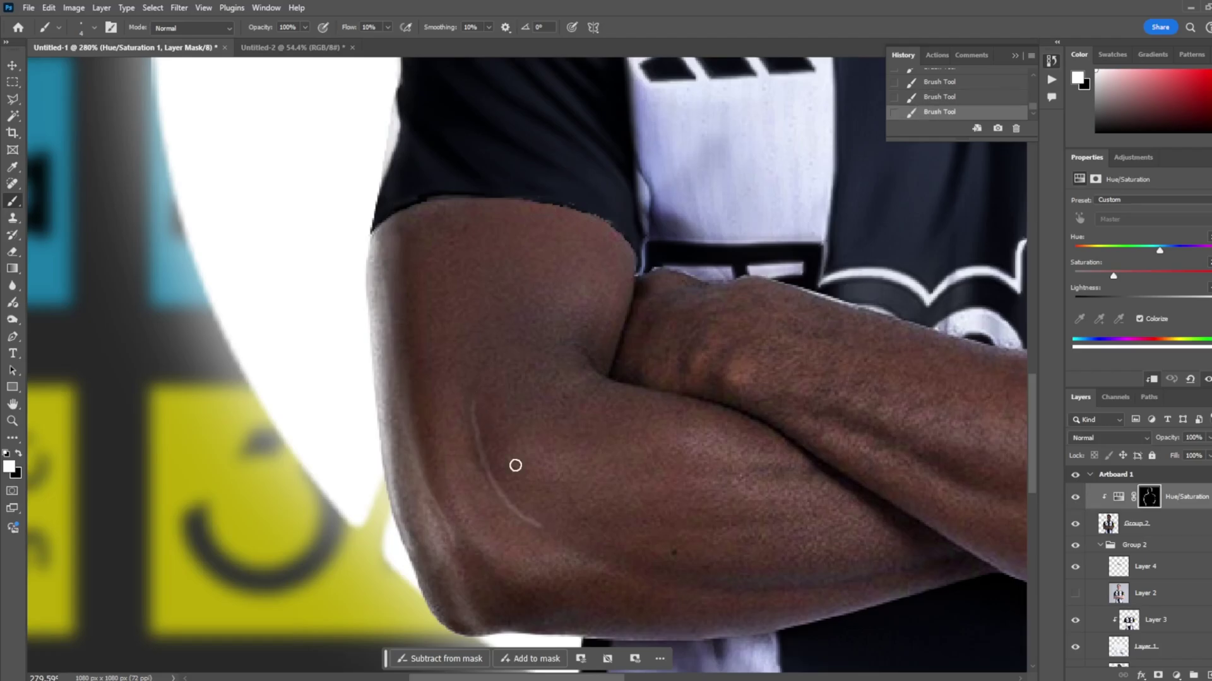
- Merge the visible composite into a single new layer
scroll(682, 313, "down", 3)
scroll(652, 400, "down", 2)
scroll(725, 427, "down", 2)
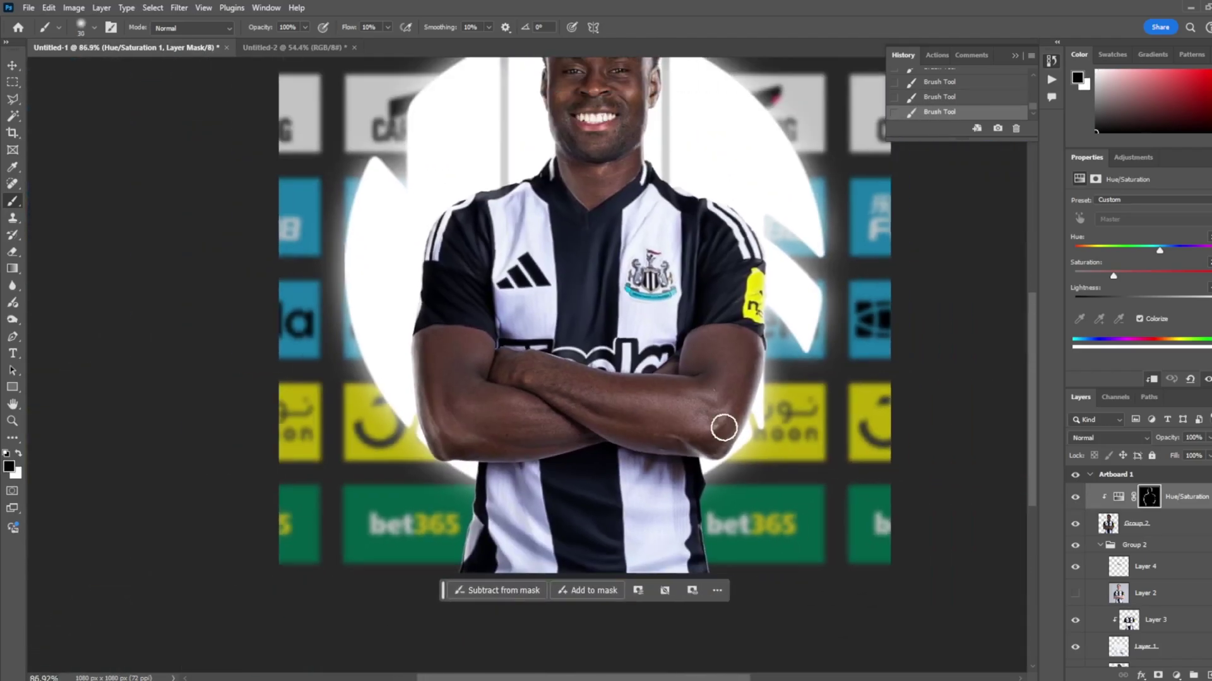
scroll(1180, 635, "down", 5)
key("ctrl+j")
key("ctrl+e")
- Group the original layers and apply the Camera Raw Filter to the merged layer
key("ctrl+g")
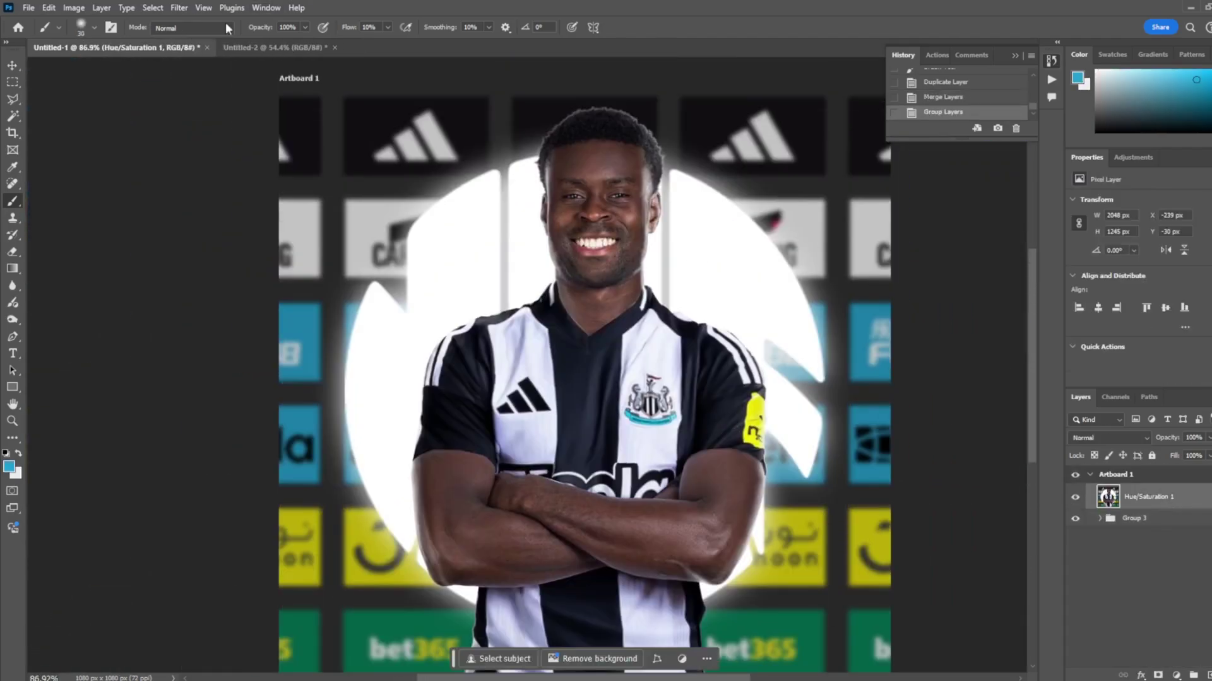
left_click(179, 7)
left_click(257, 121)
scroll(388, 328, "up", 3)
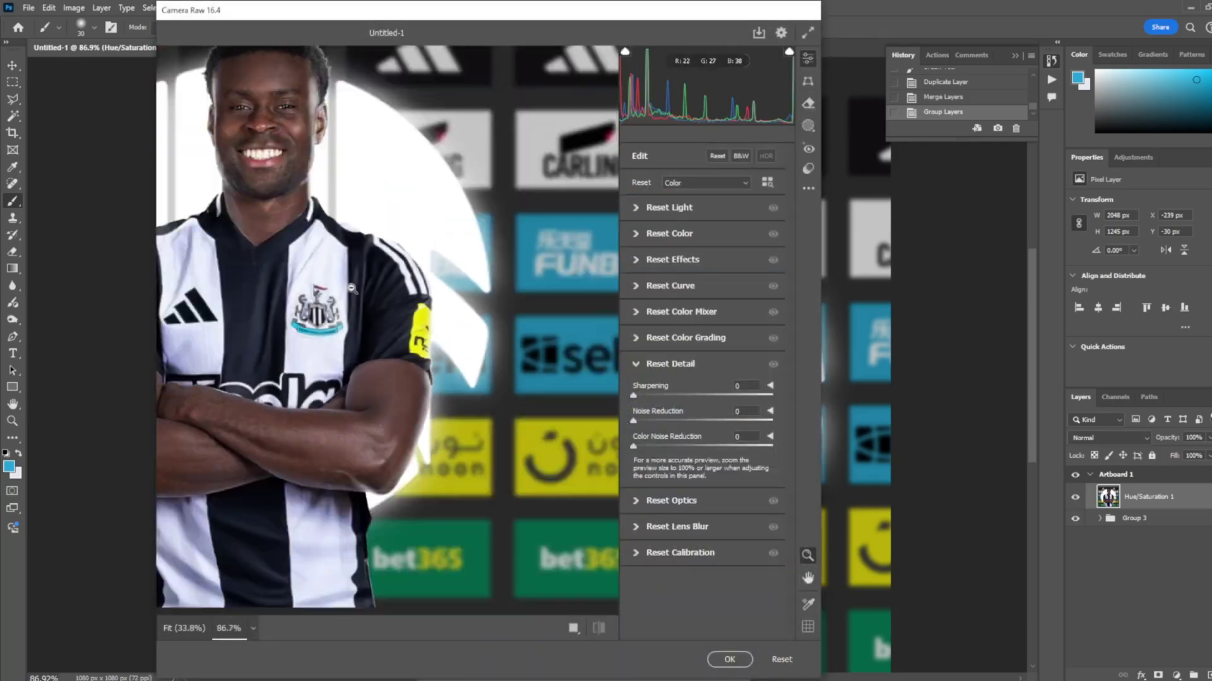
- In Camera Raw, raise Exposure slightly, set Contrast to 31 and add clarity in Effects
left_click(656, 208)
left_click_drag(702, 237, 707, 236)
key("Tab")
type("31")
key("Tab")
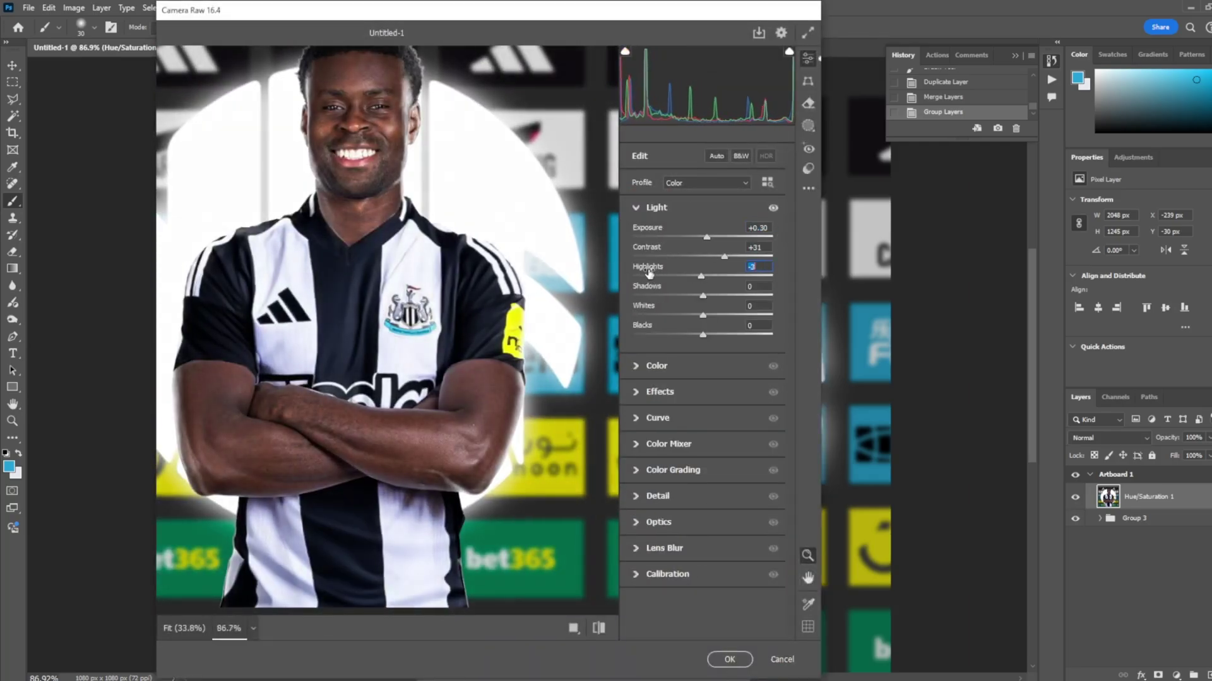
left_click(639, 368)
left_click(637, 366)
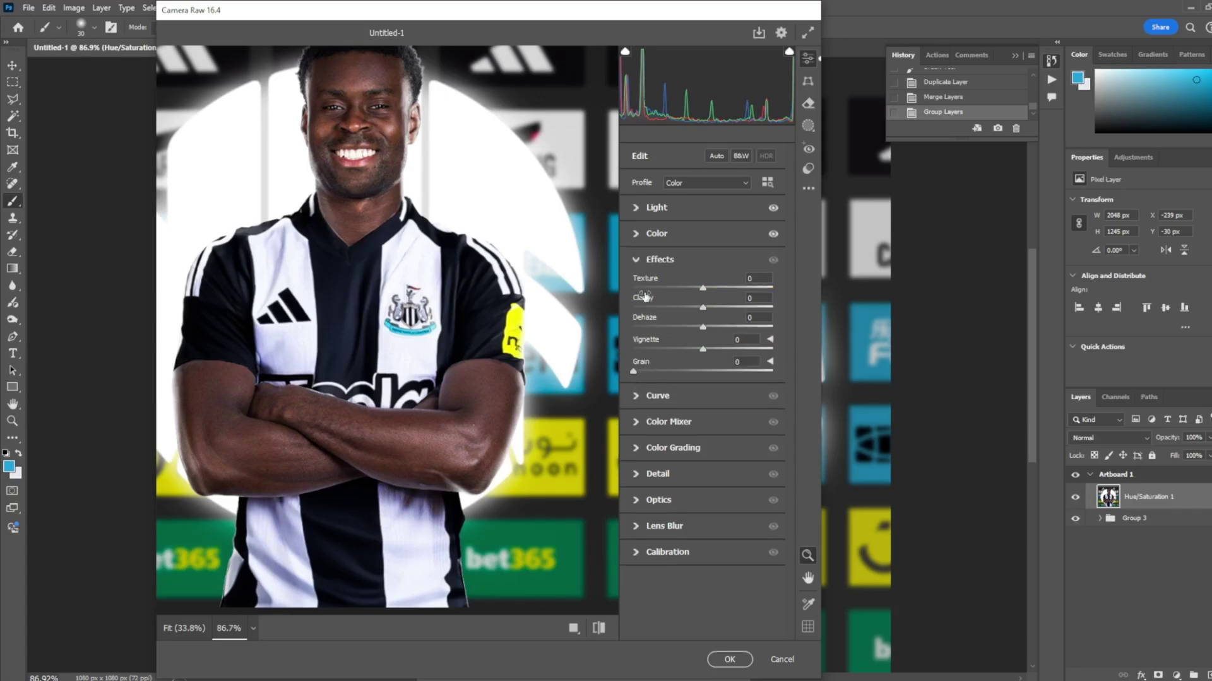
left_click_drag(656, 297, 640, 282)
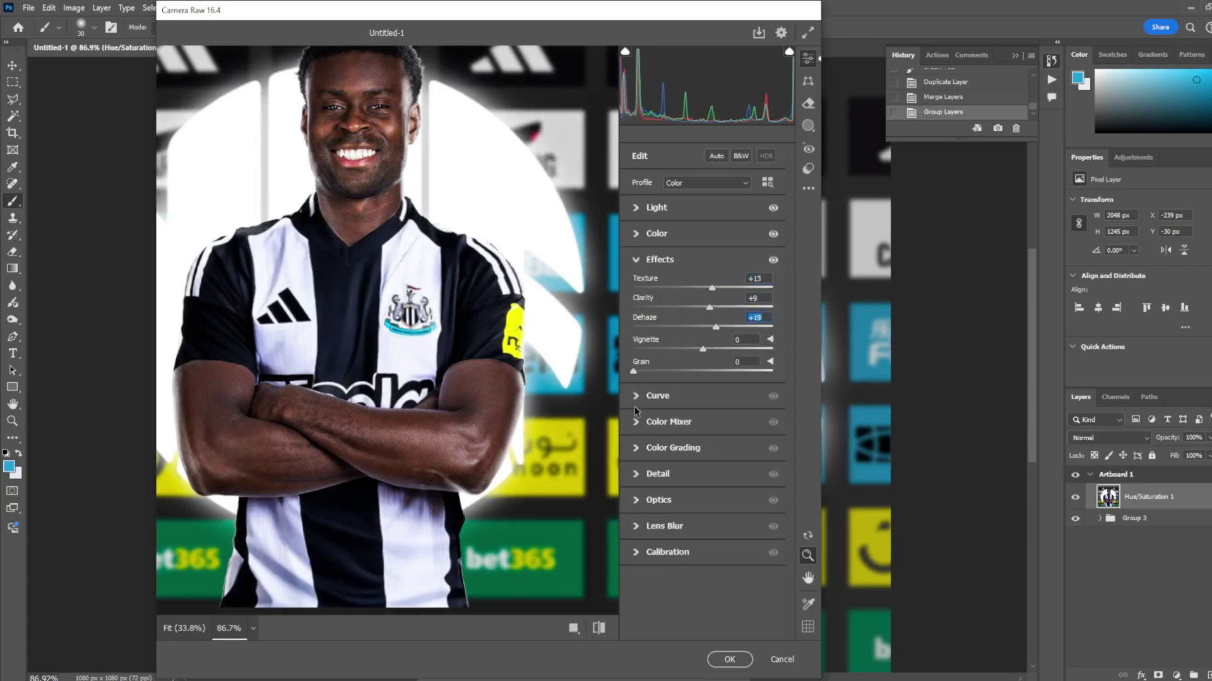